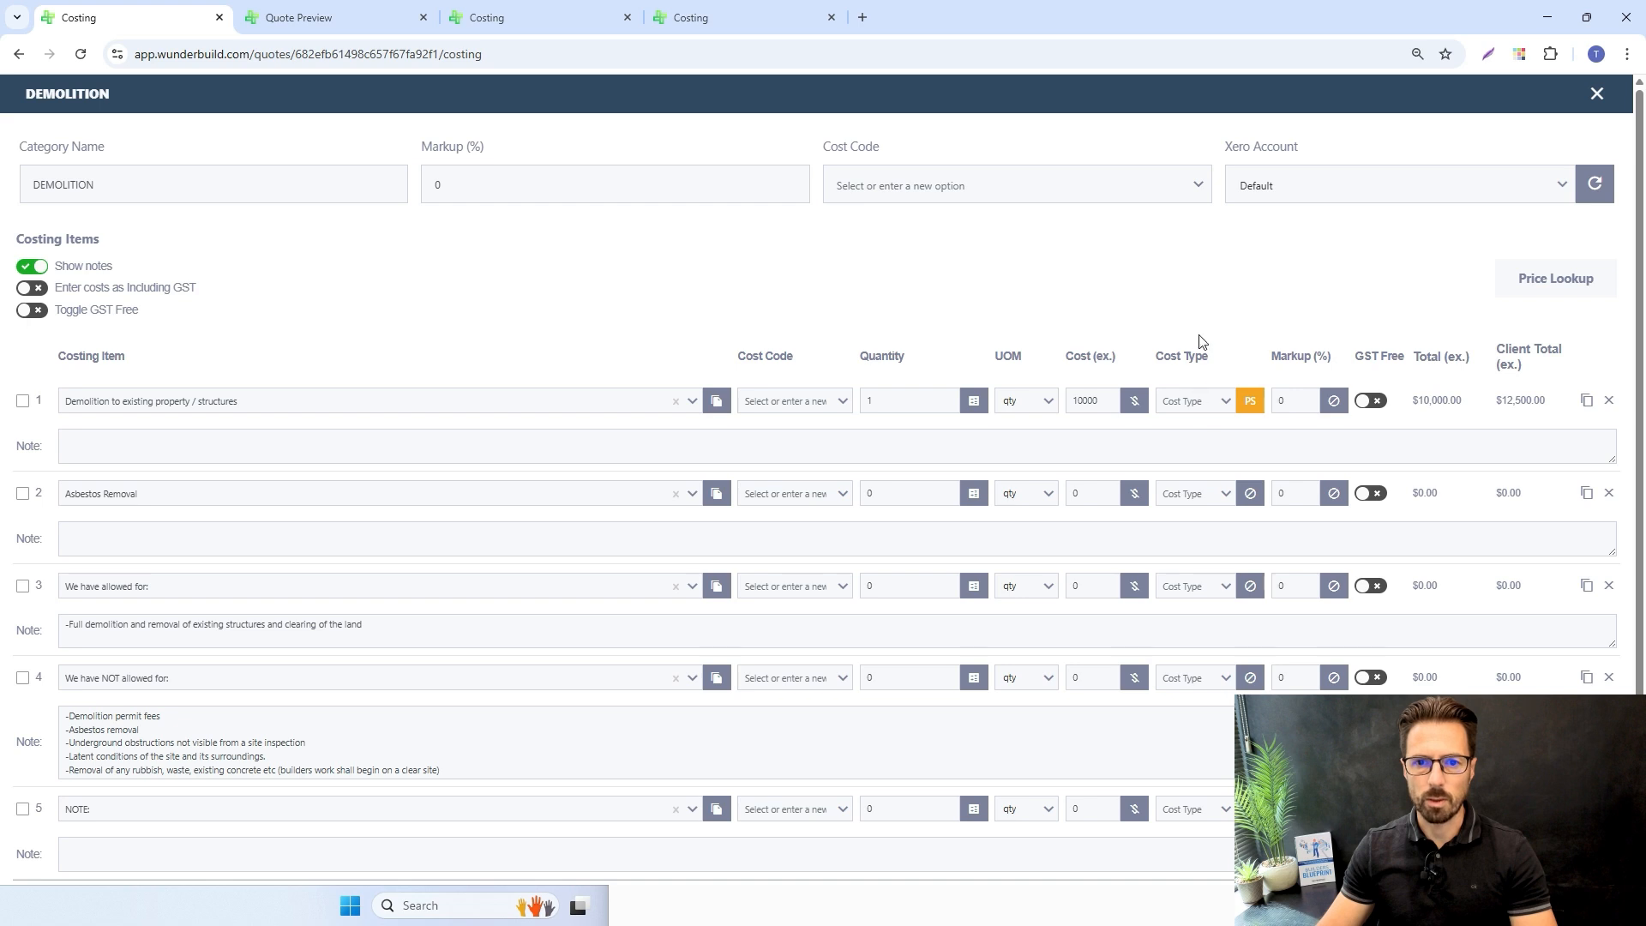
# Cycle the demolition item's cost marker through Allowance, None, Prime Cost and Provisional Sum, and discard the changes to the Demolition category
pyautogui.click(1249, 400)
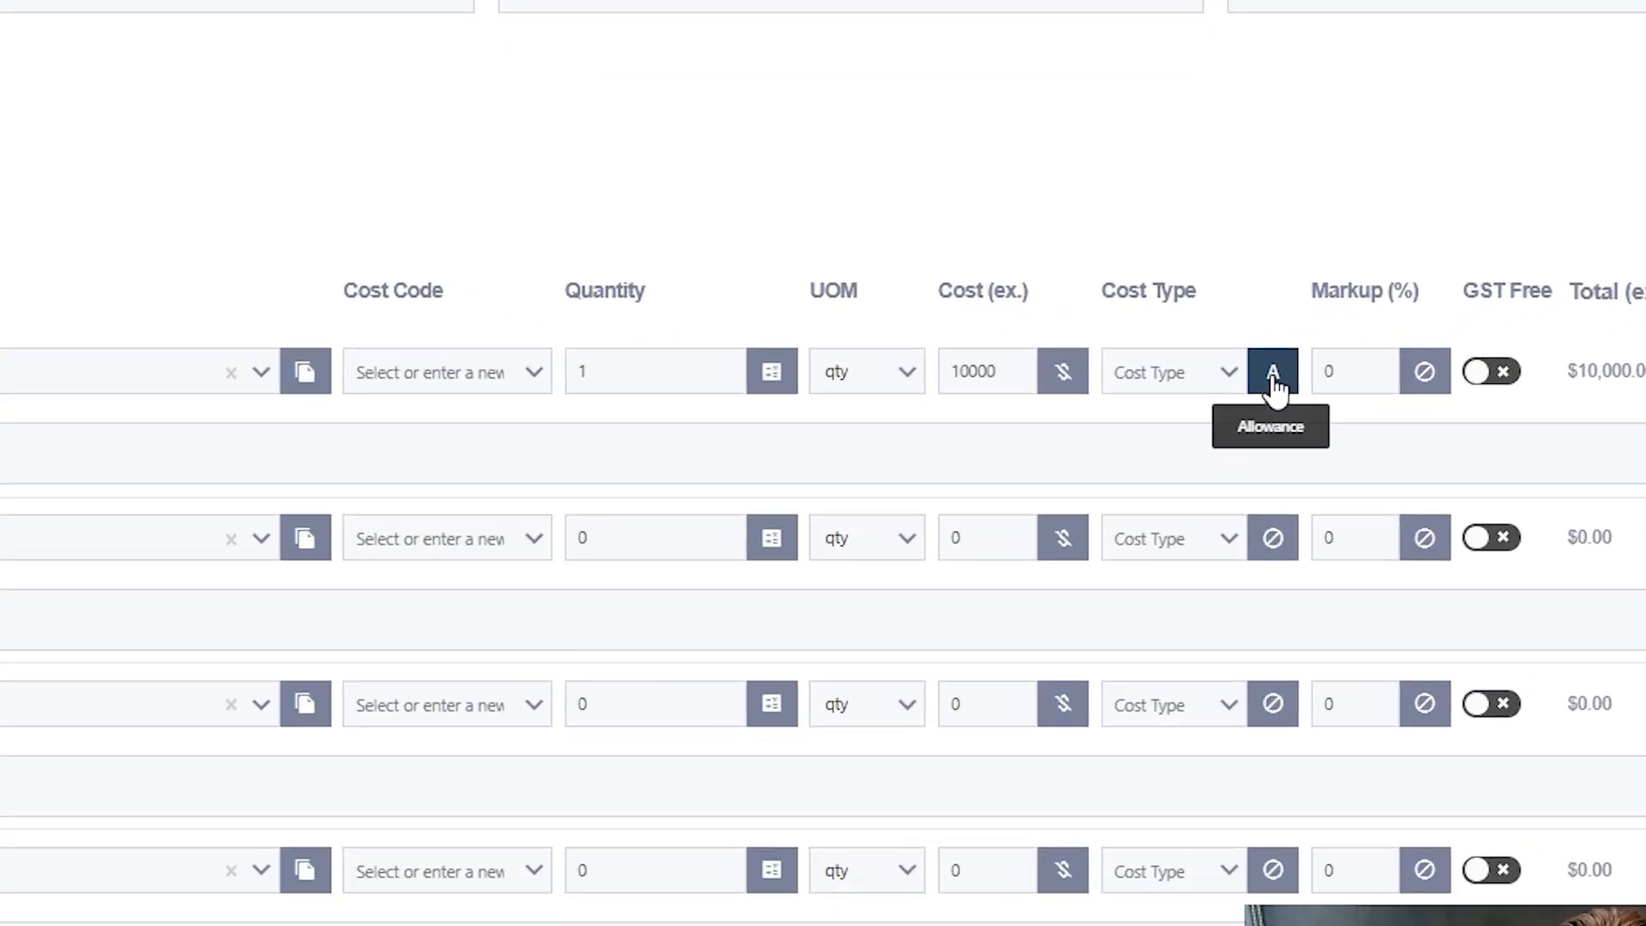
pyautogui.click(1290, 364)
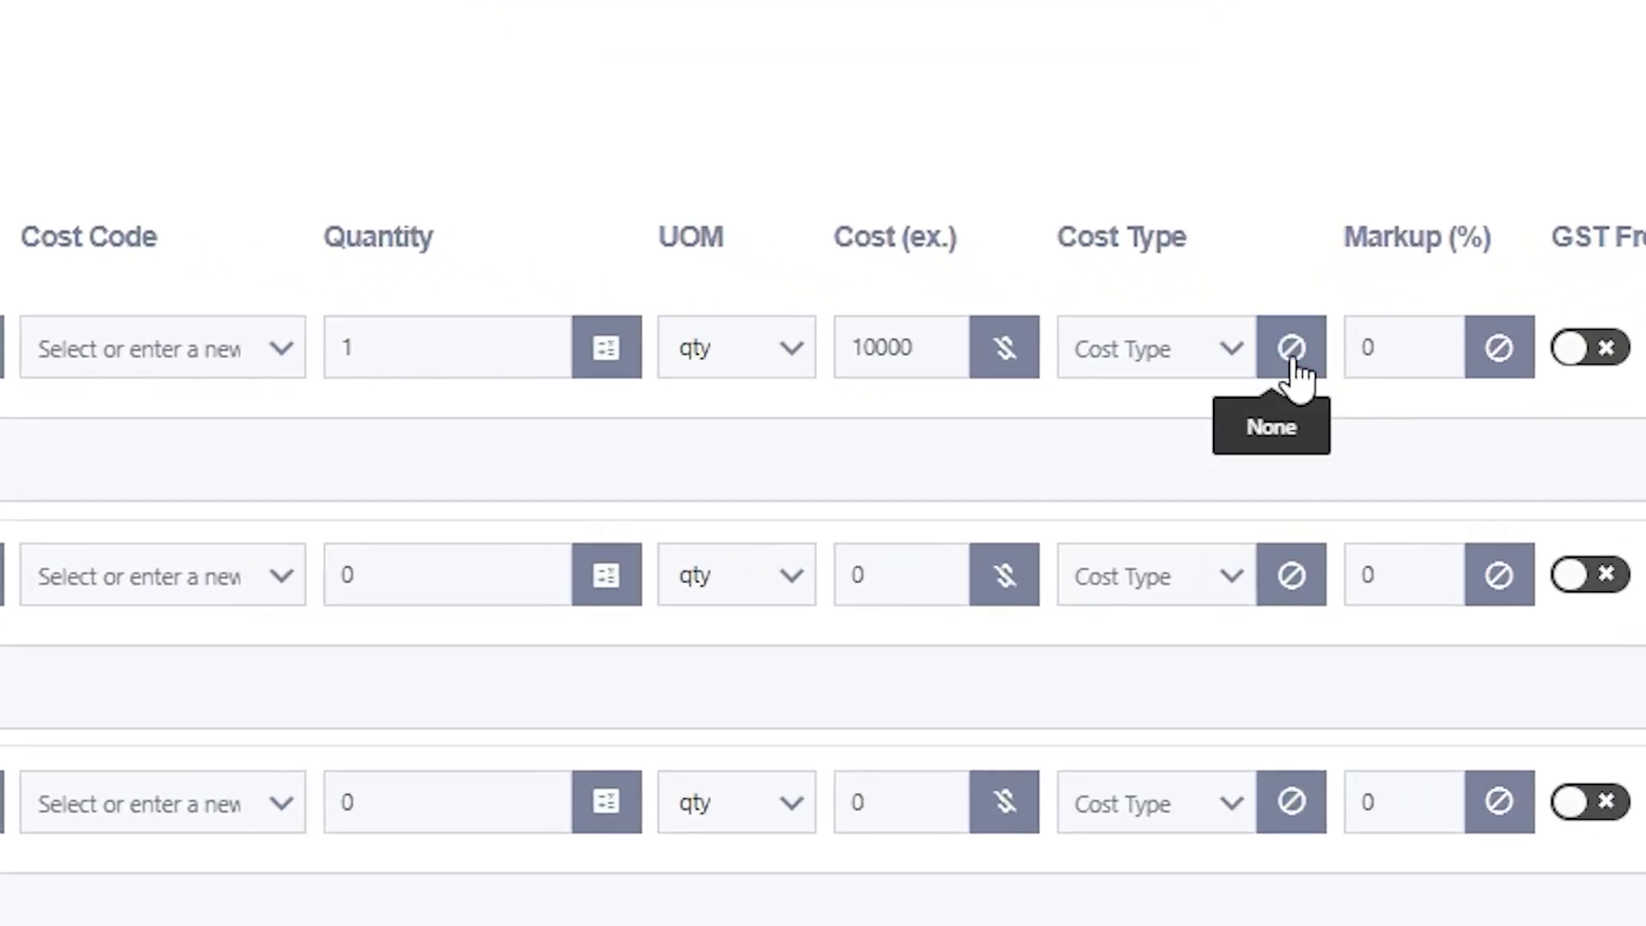
pyautogui.click(1293, 360)
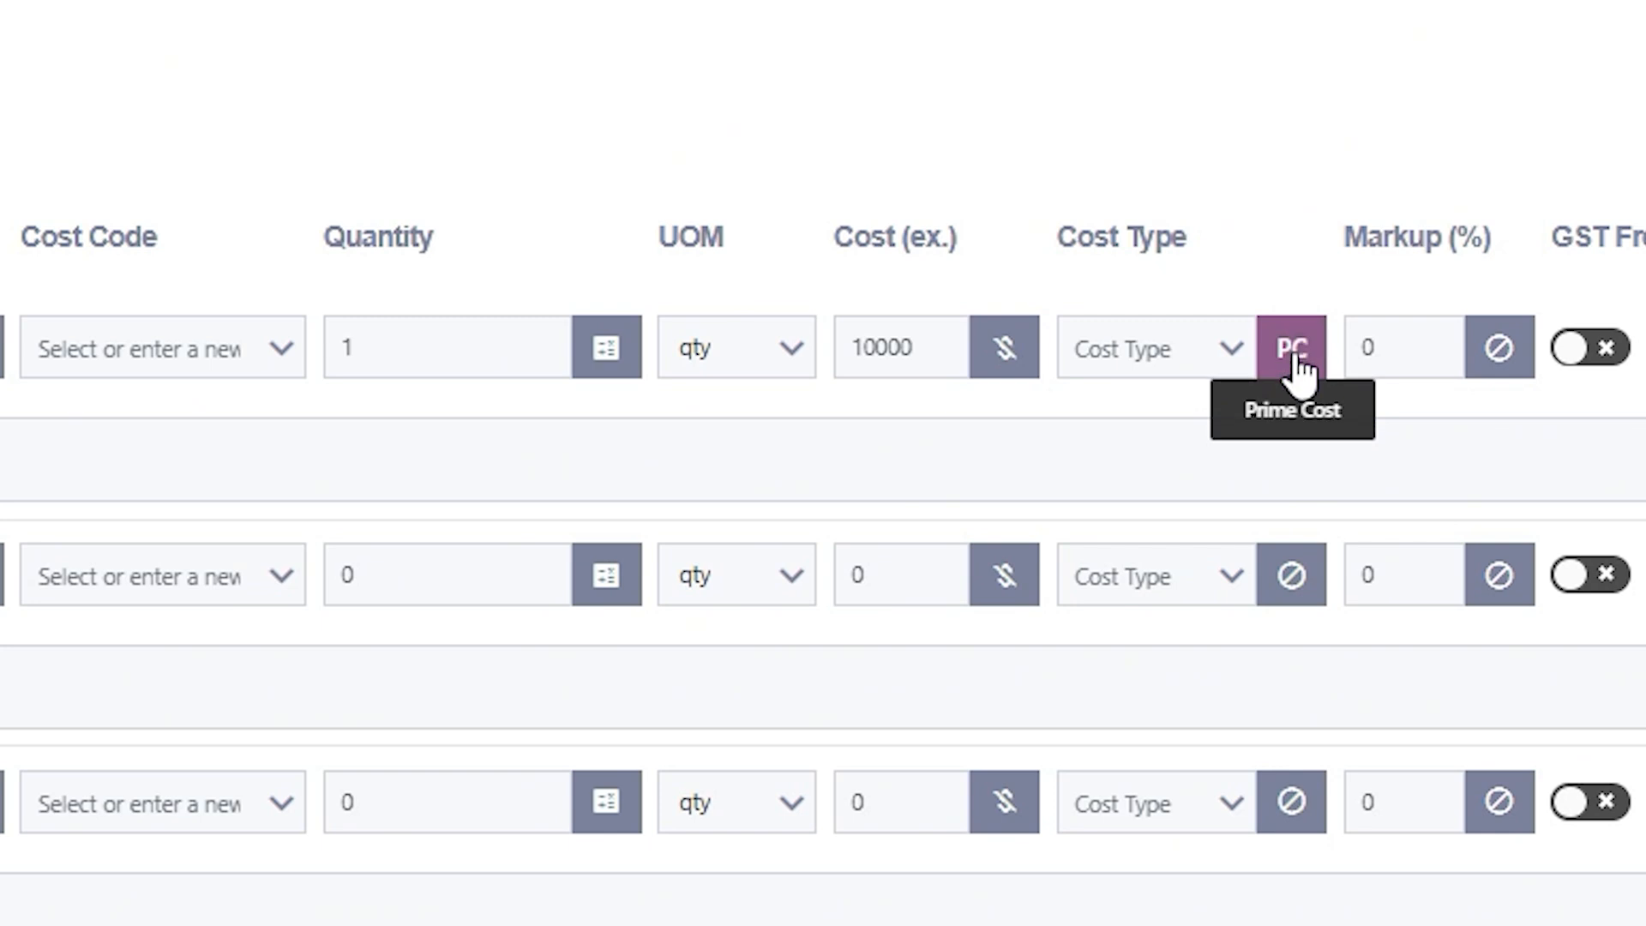
pyautogui.click(1292, 362)
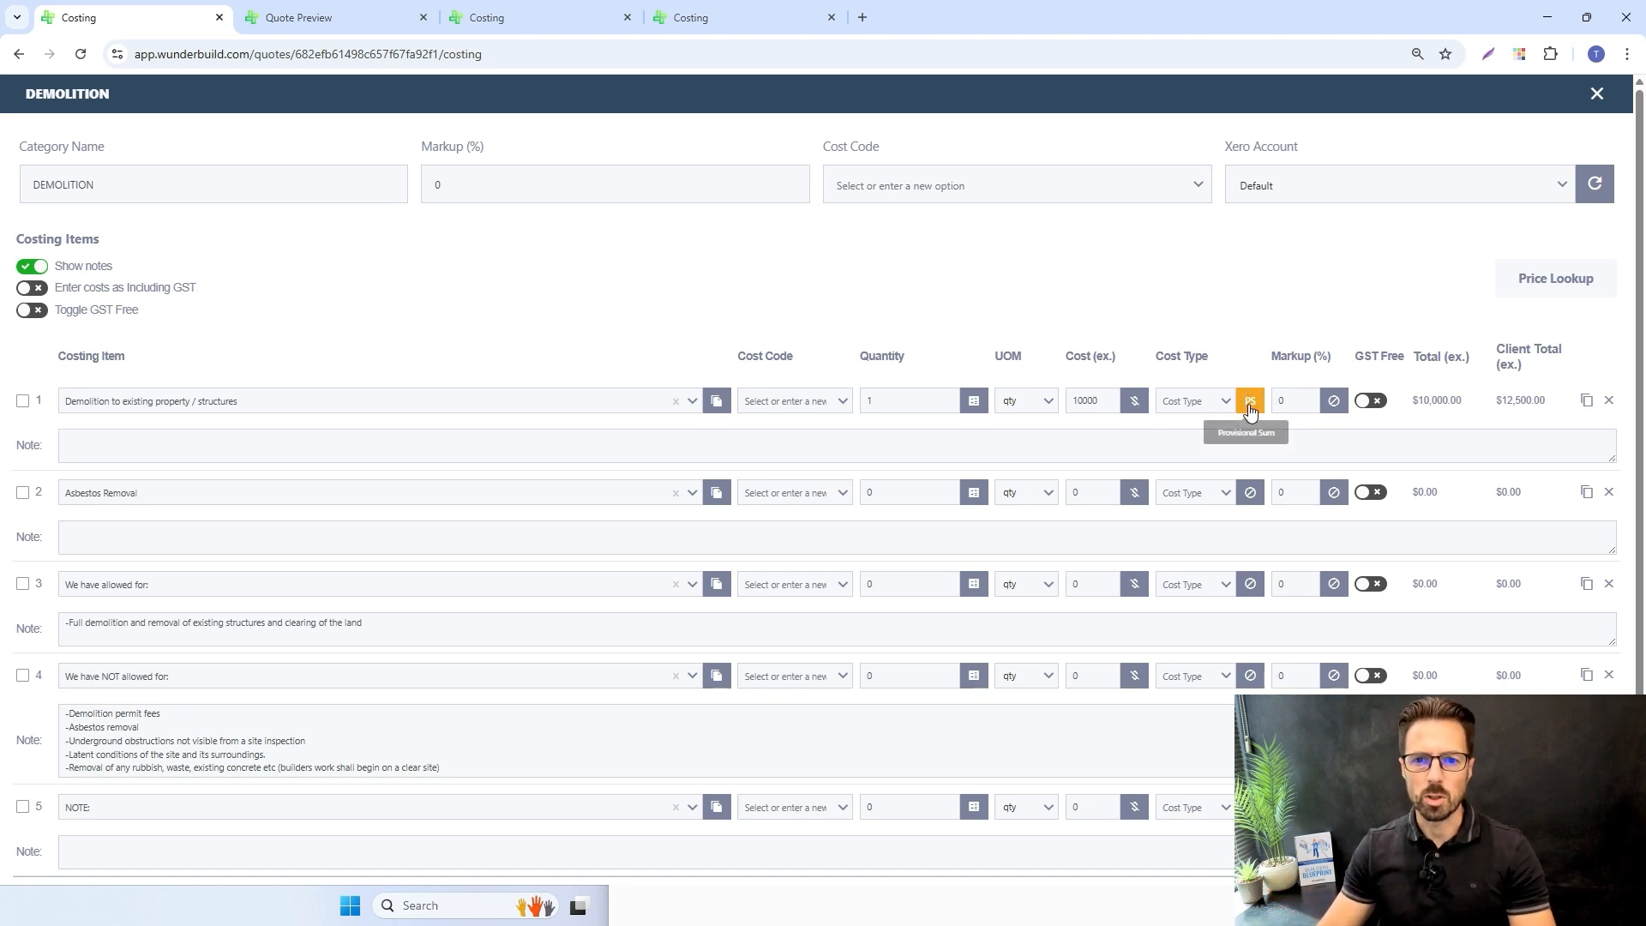
pyautogui.click(1247, 409)
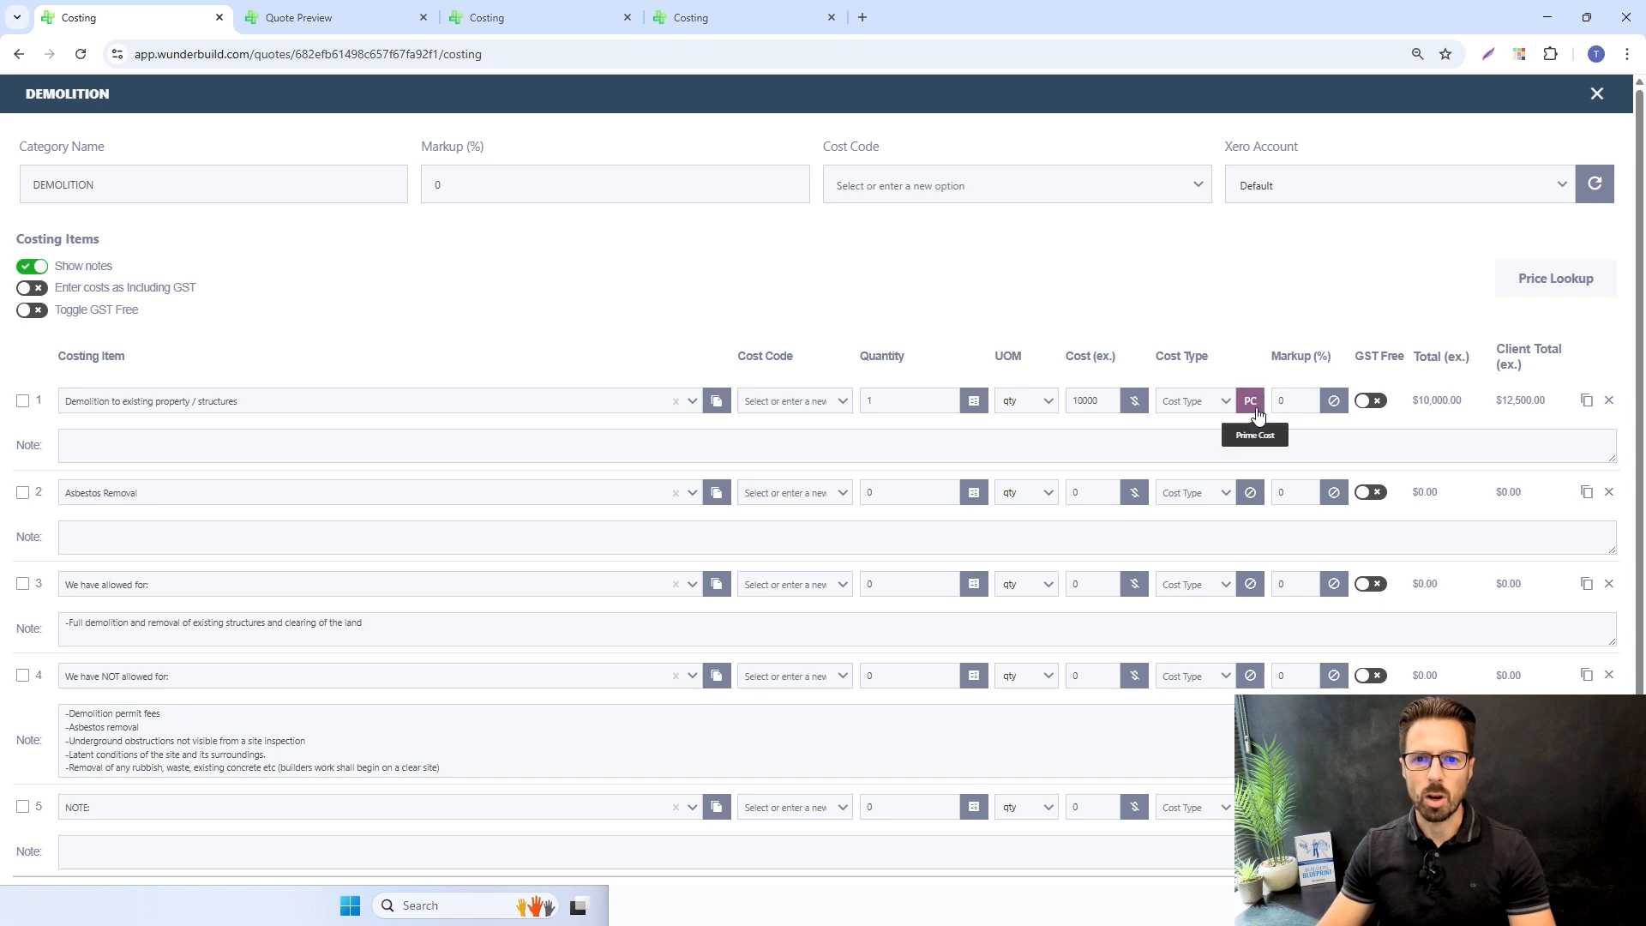
pyautogui.click(1252, 406)
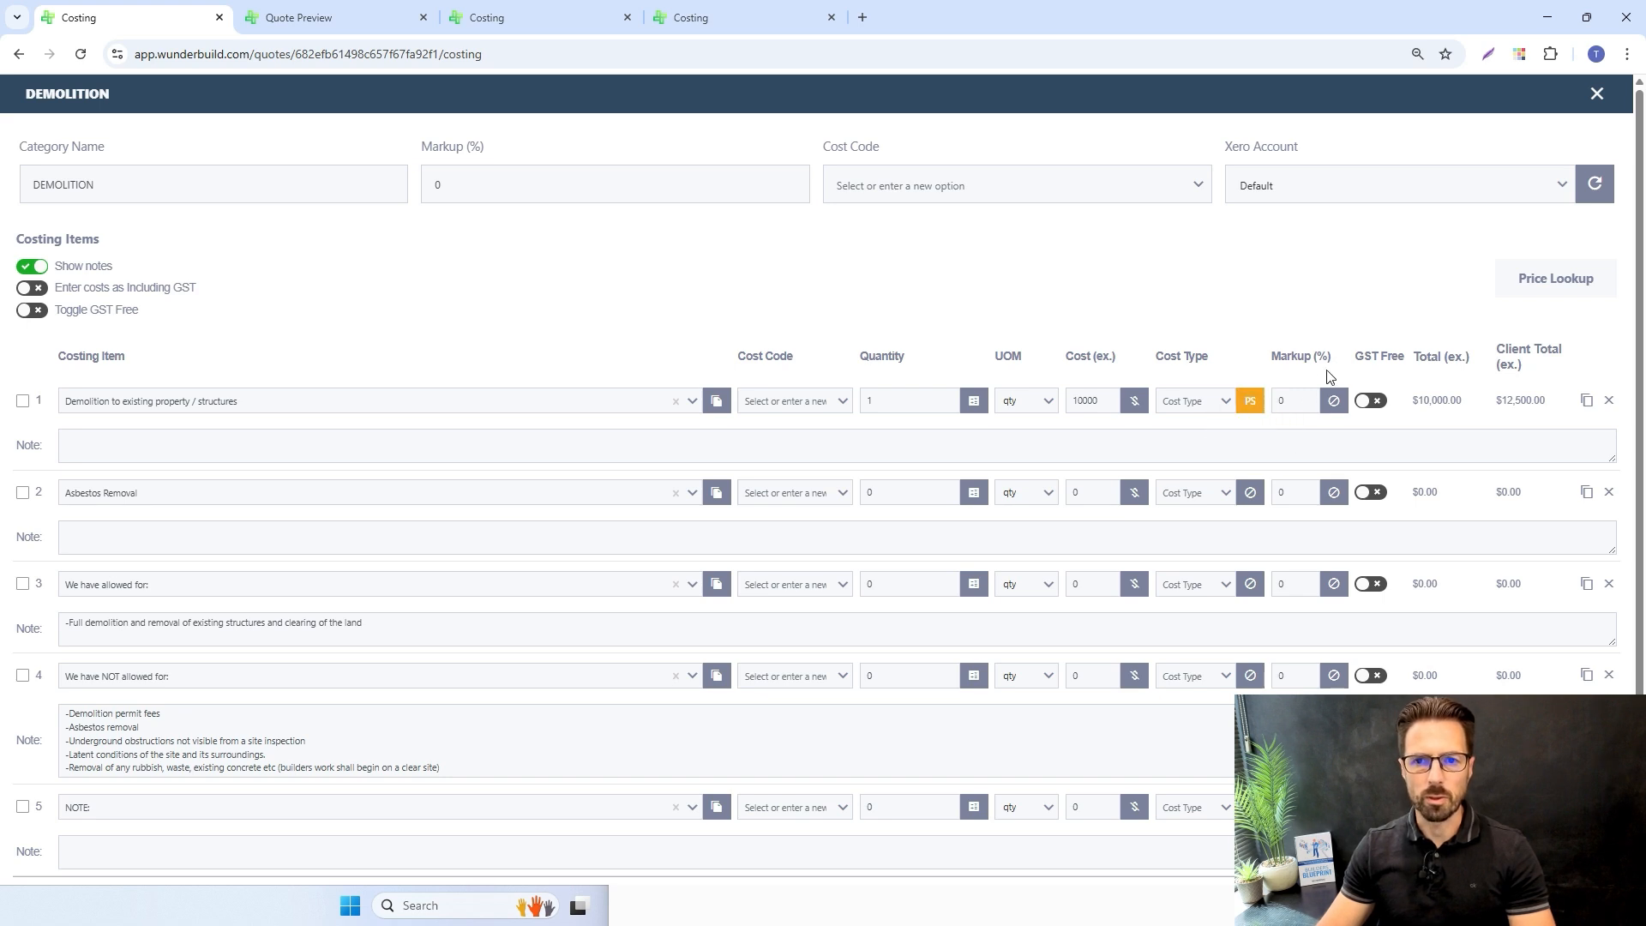
pyautogui.click(1596, 95)
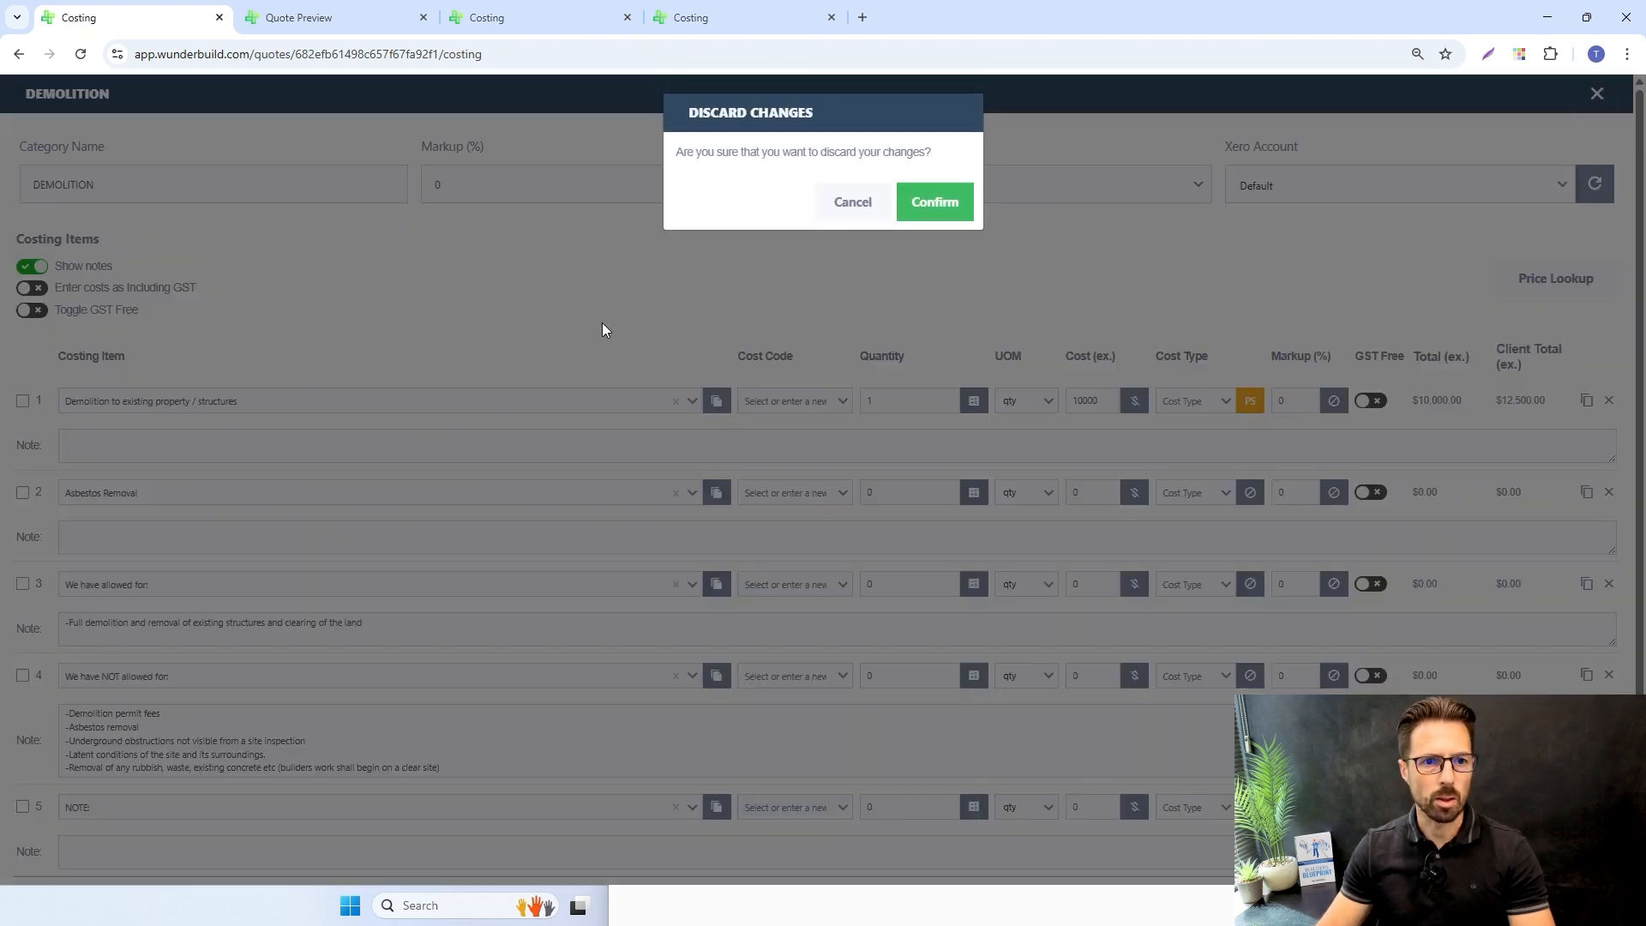
pyautogui.click(946, 205)
# Open the Tile Supply category to view the Prime Cost marker on the internal floor item, and close it discarding changes
pyautogui.scroll(-3, 412, 463)
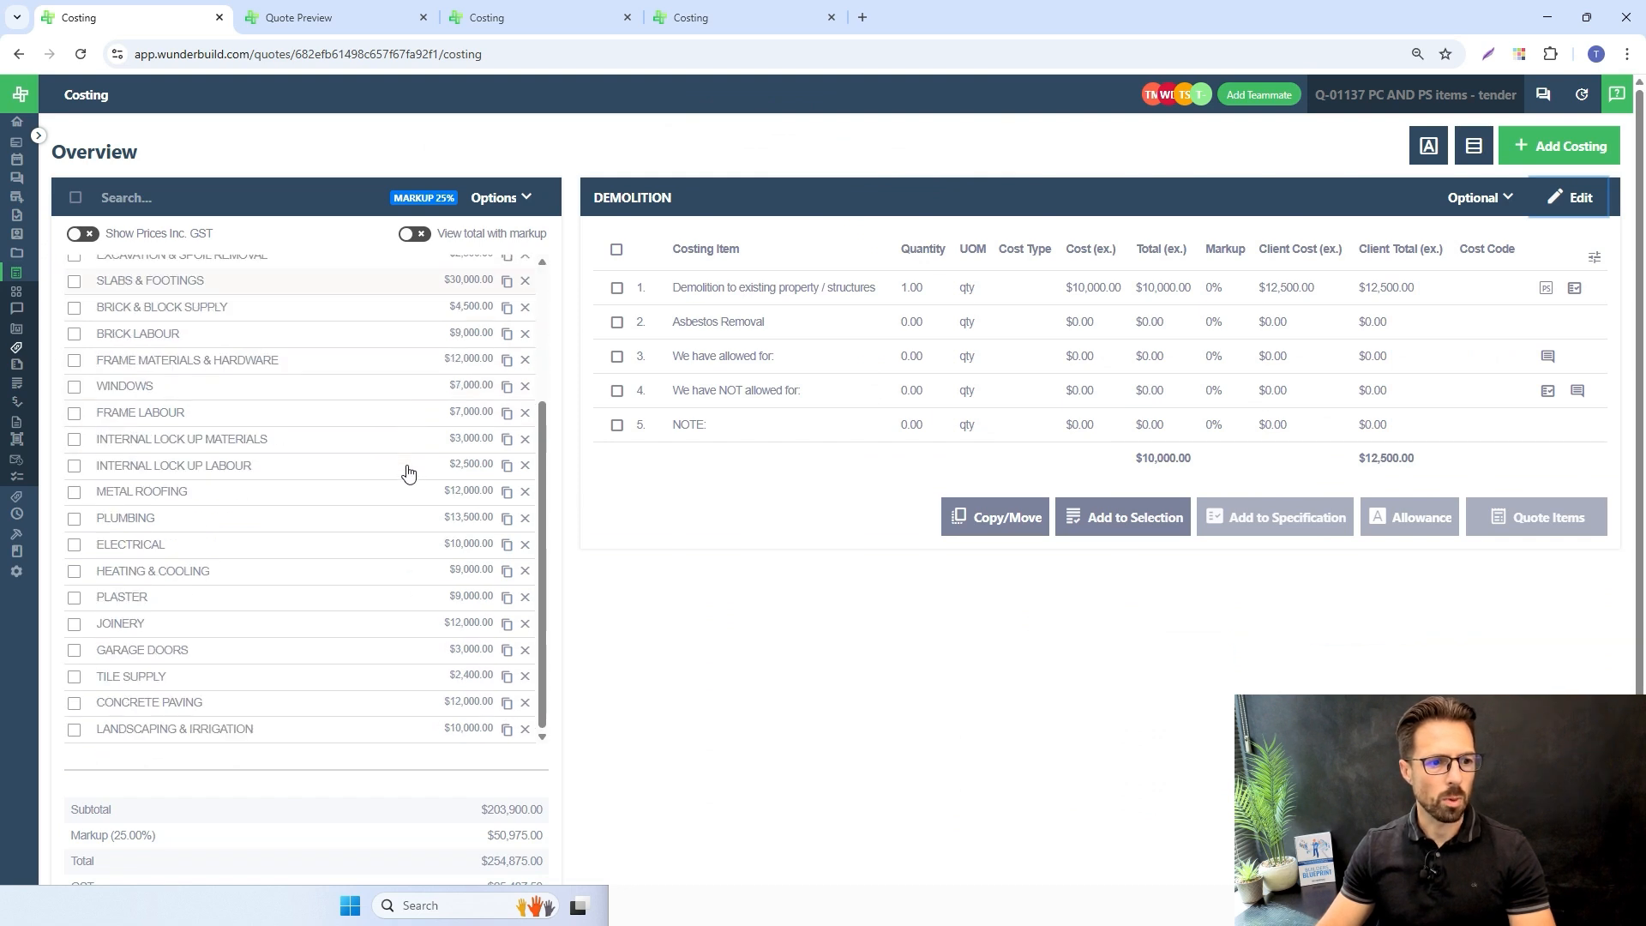
pyautogui.click(276, 678)
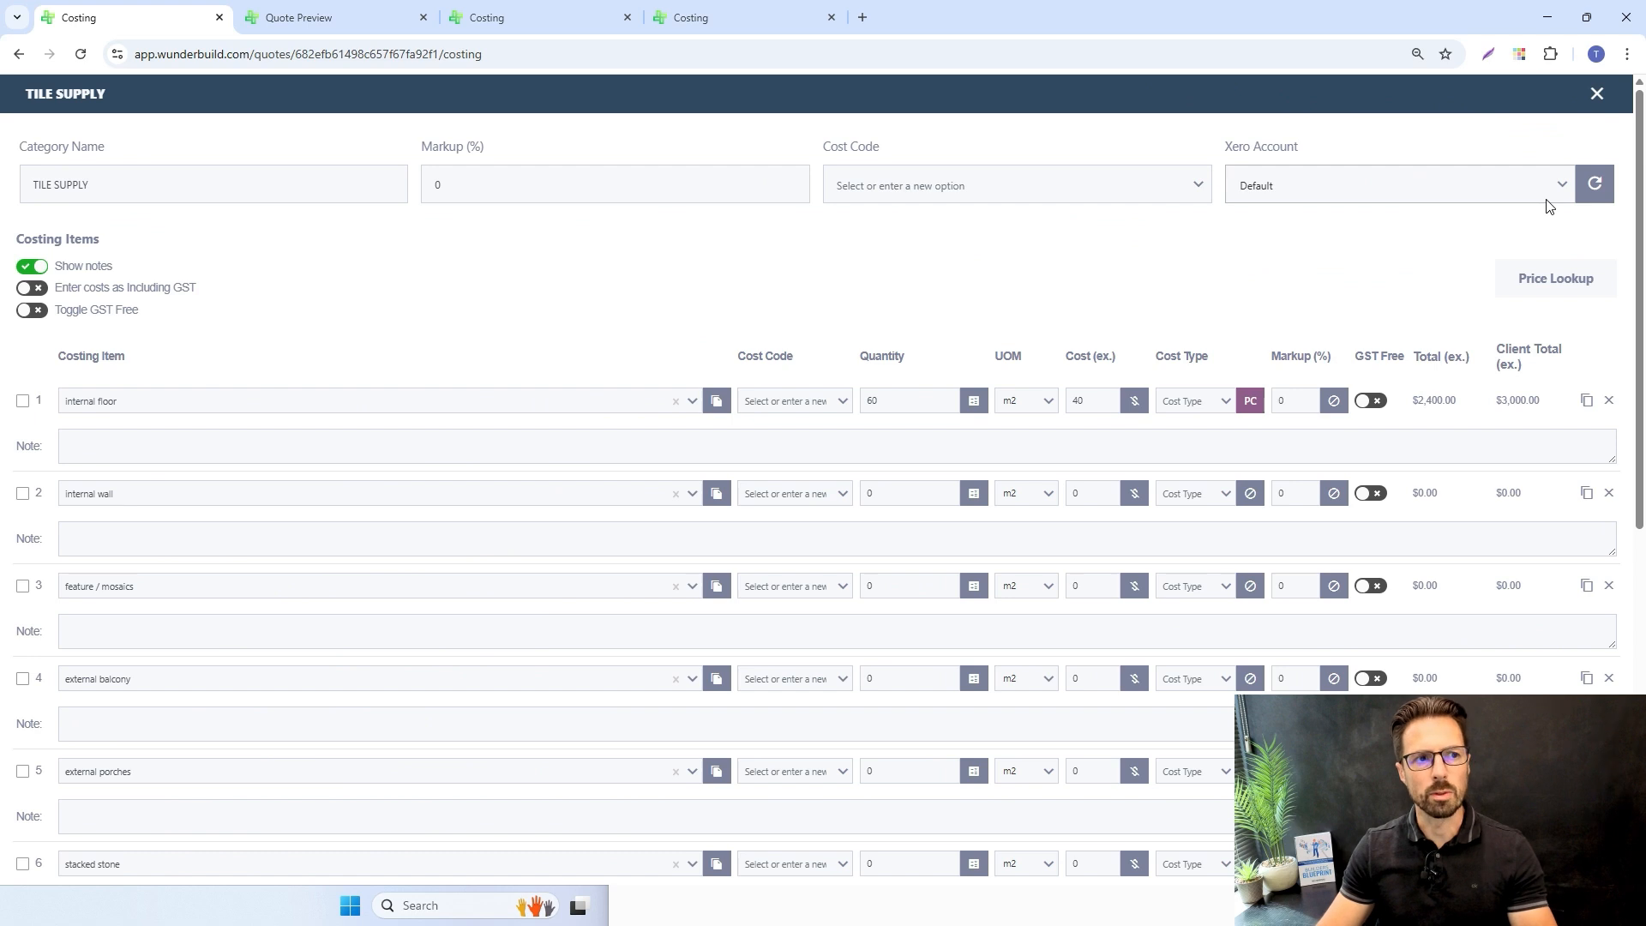
pyautogui.click(1597, 94)
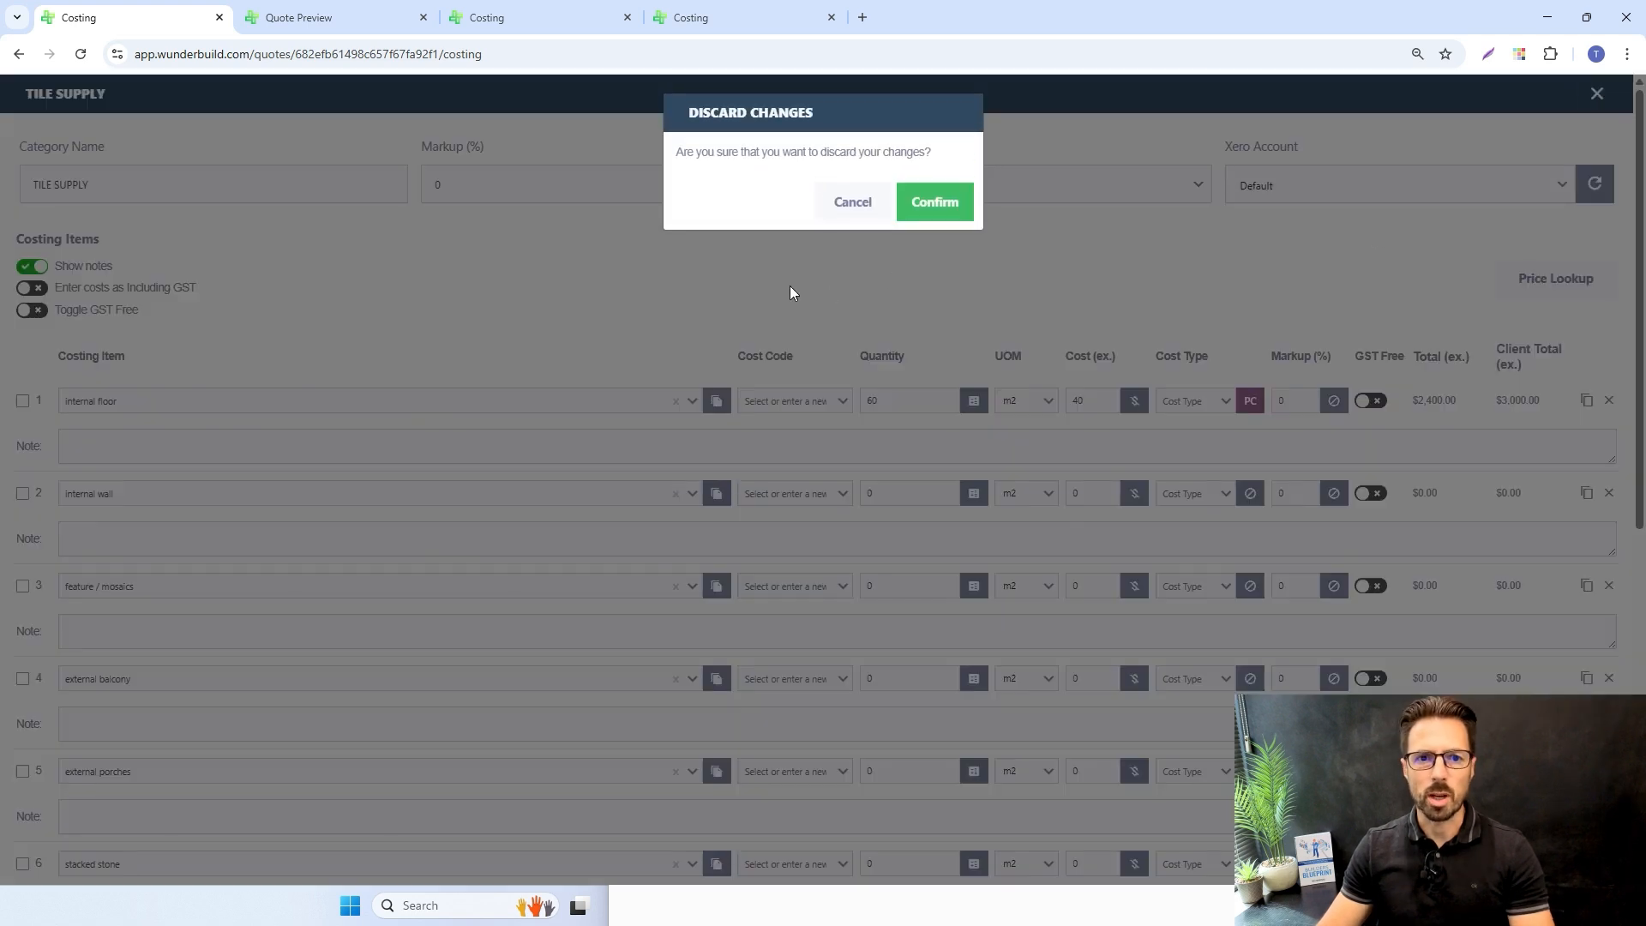
pyautogui.click(933, 202)
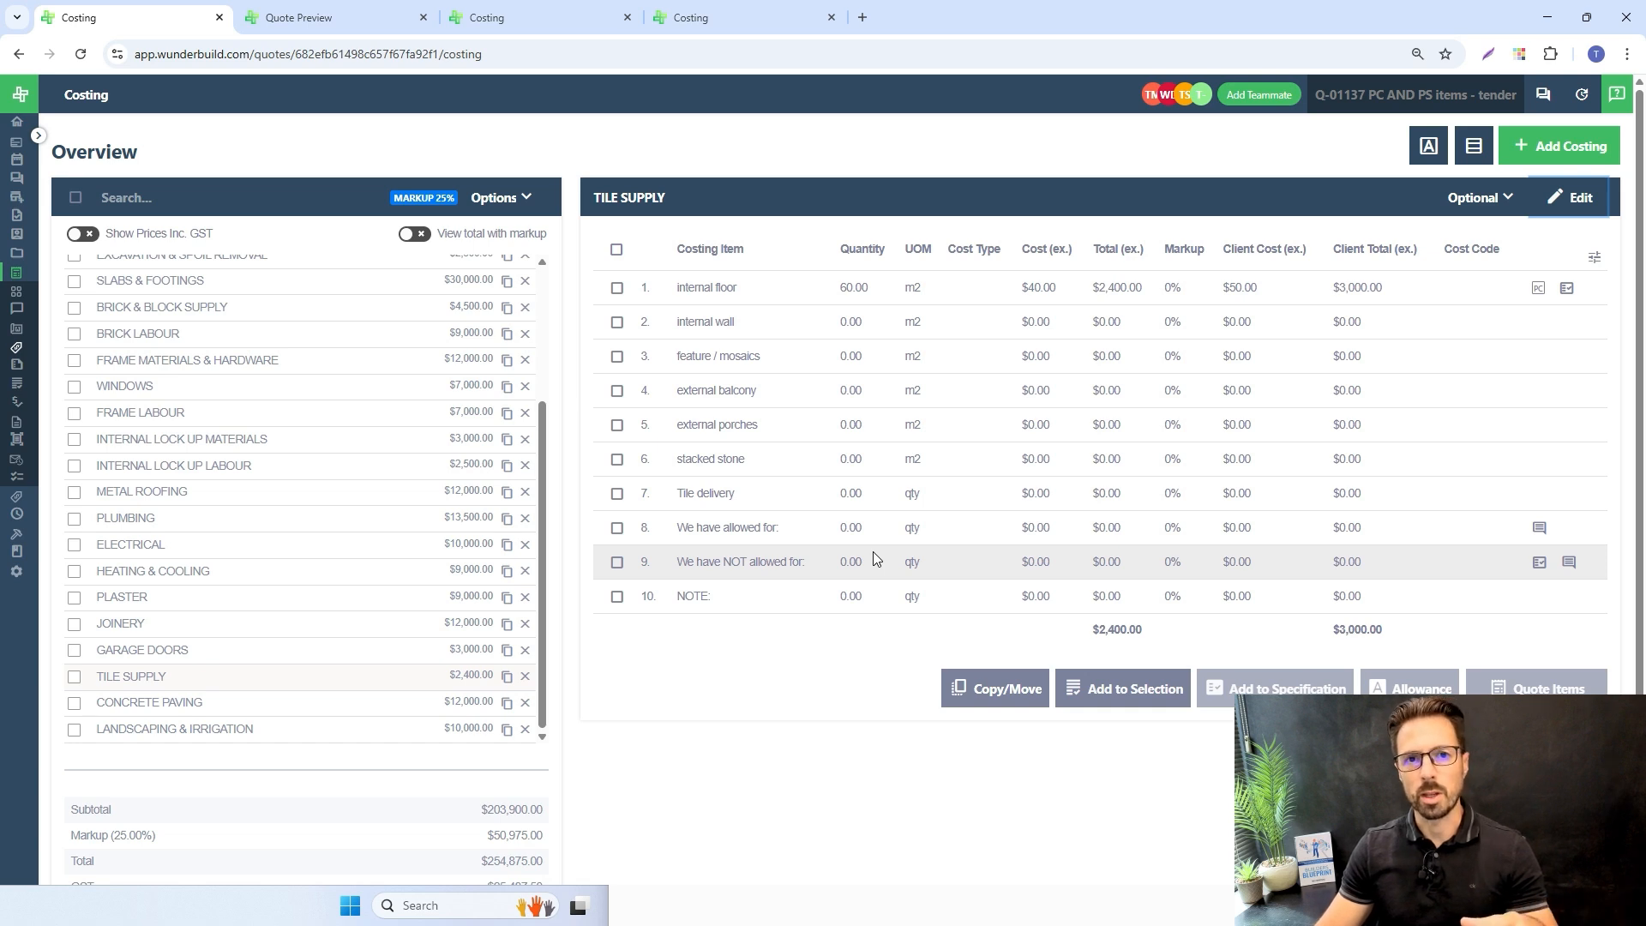
# Examine the quote preview's Prime Cost & Provisional Sum (Allowances) section, including its definitions and the Demolition and Tile Supply tables
pyautogui.click(324, 29)
pyautogui.scroll(10, 858, 491)
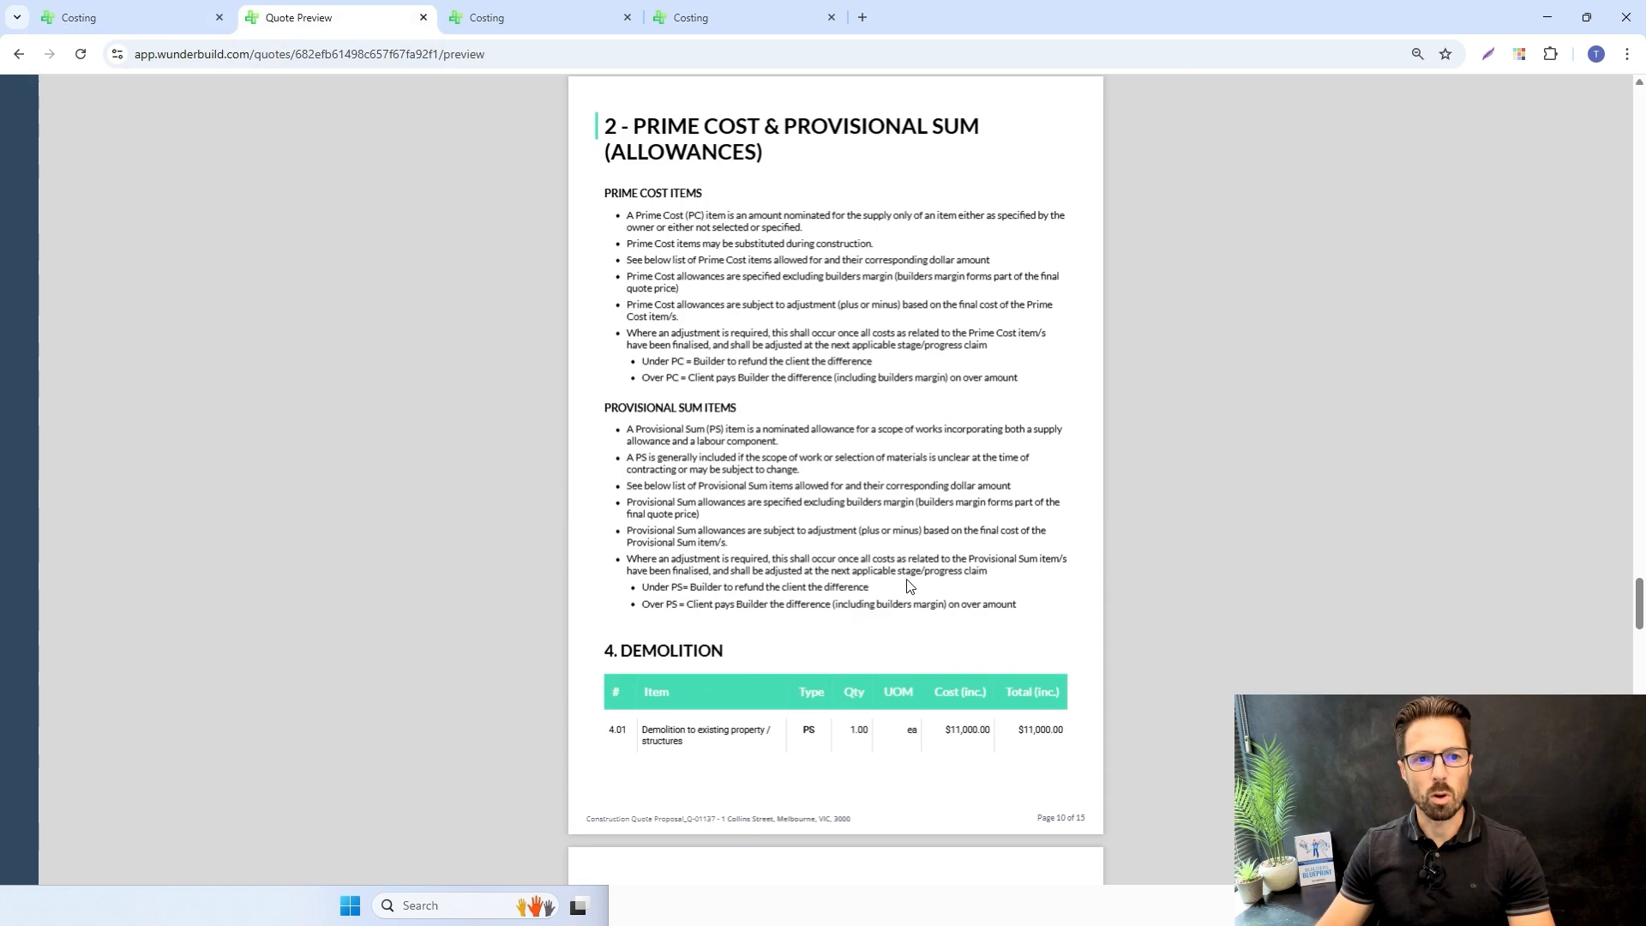
pyautogui.scroll(-2, 858, 491)
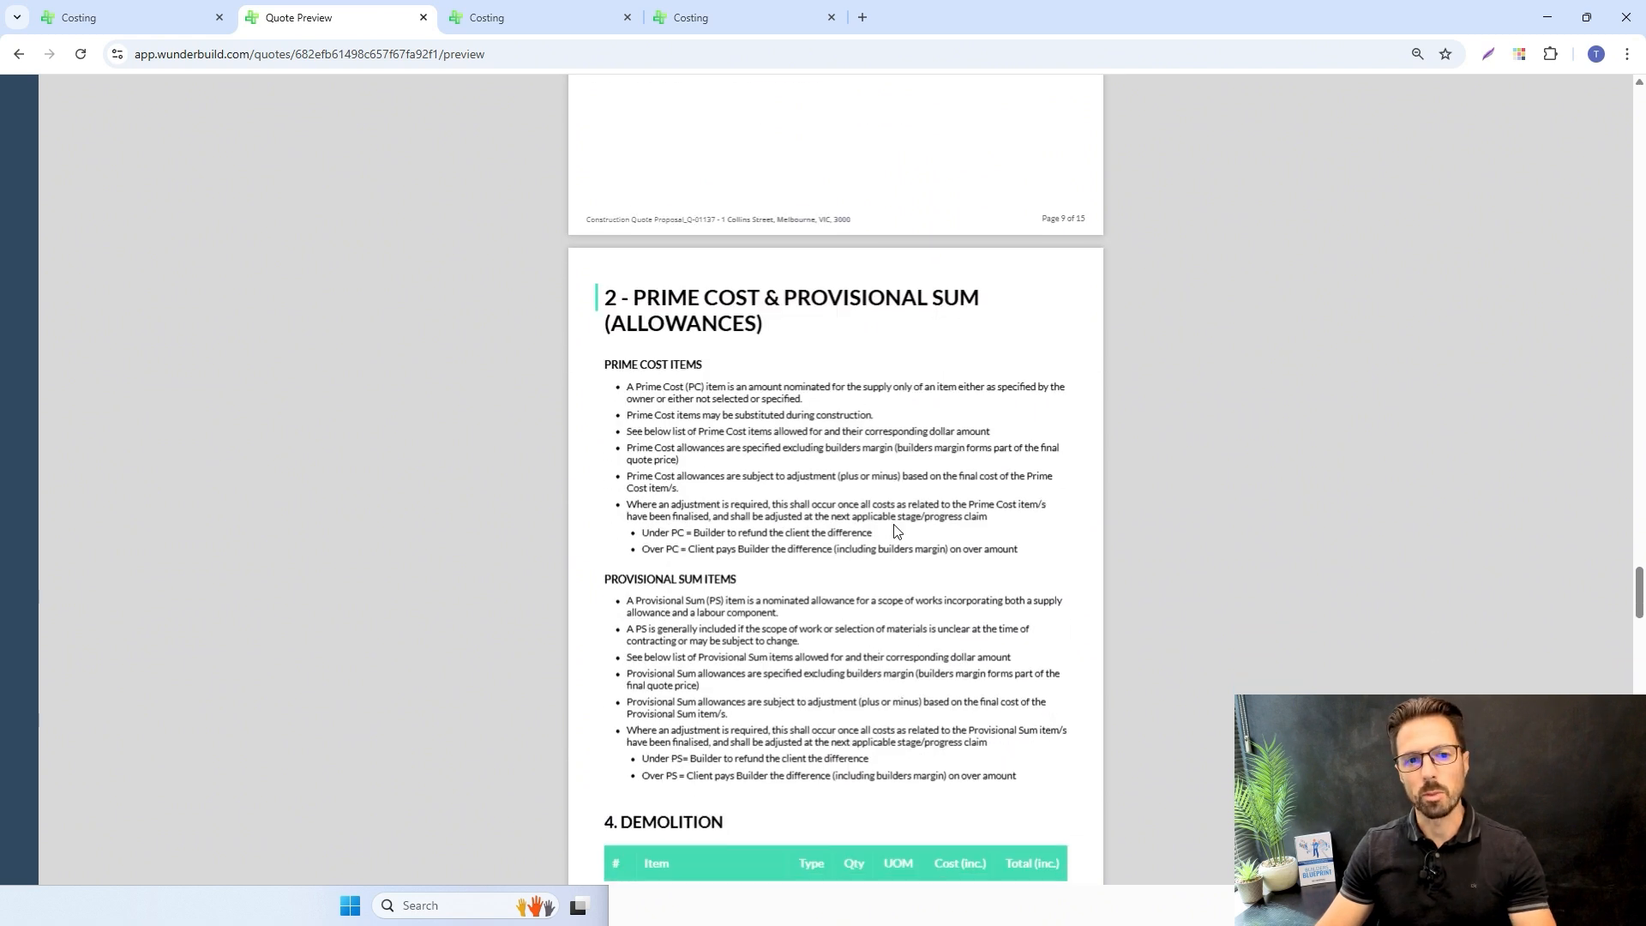
pyautogui.scroll(-3, 867, 334)
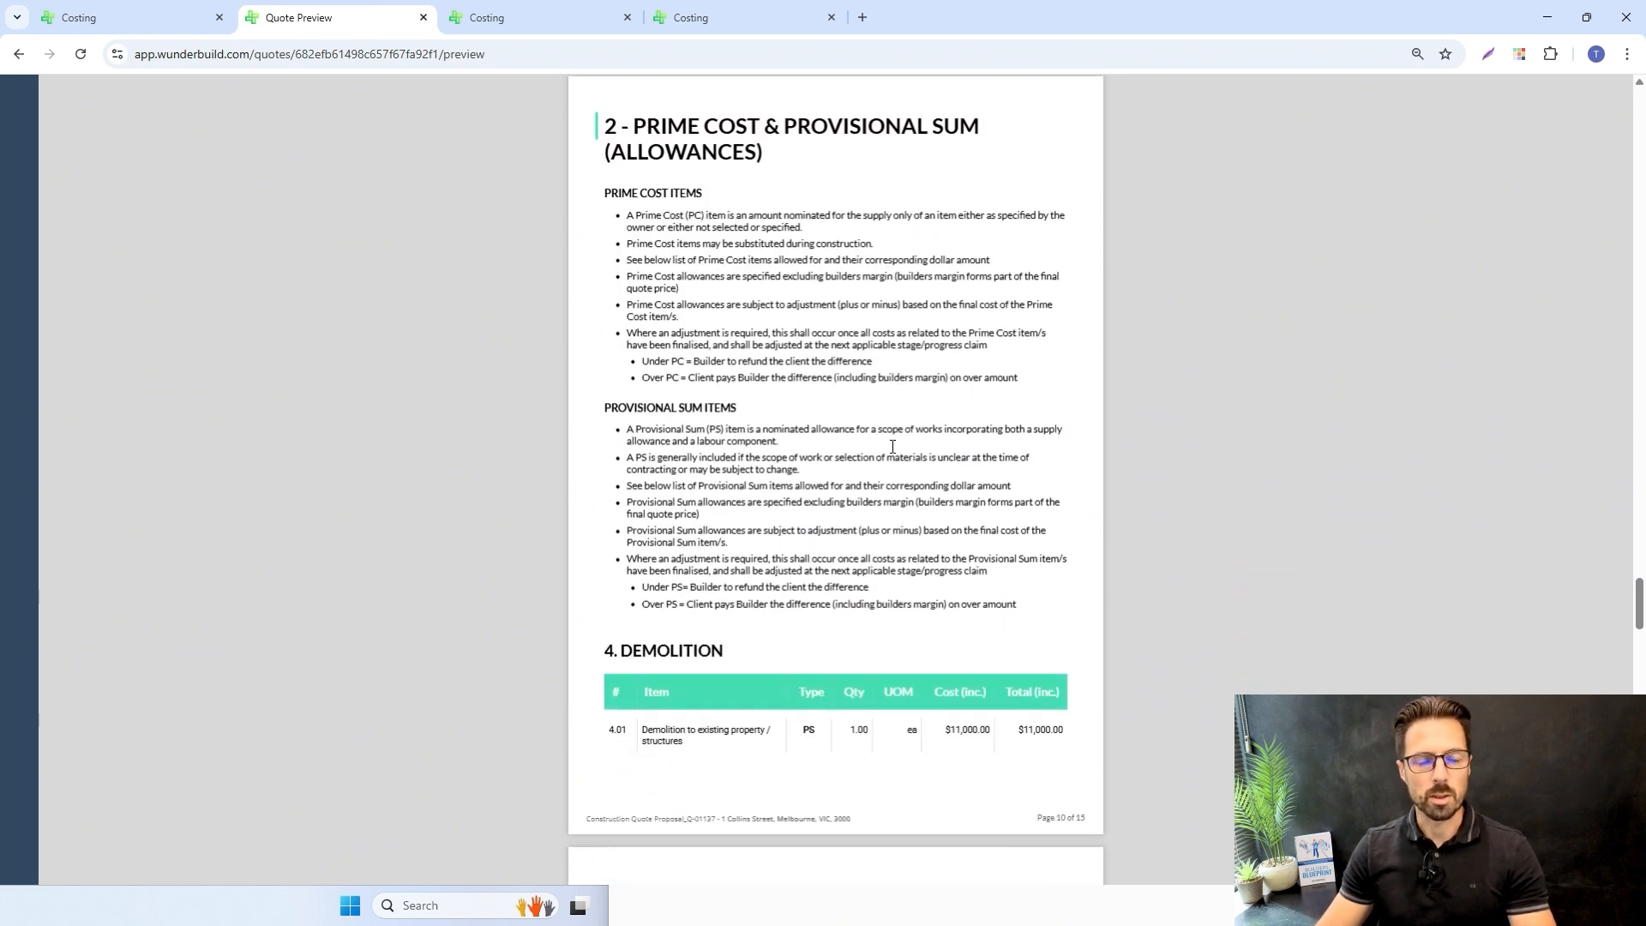
pyautogui.scroll(-2, 852, 583)
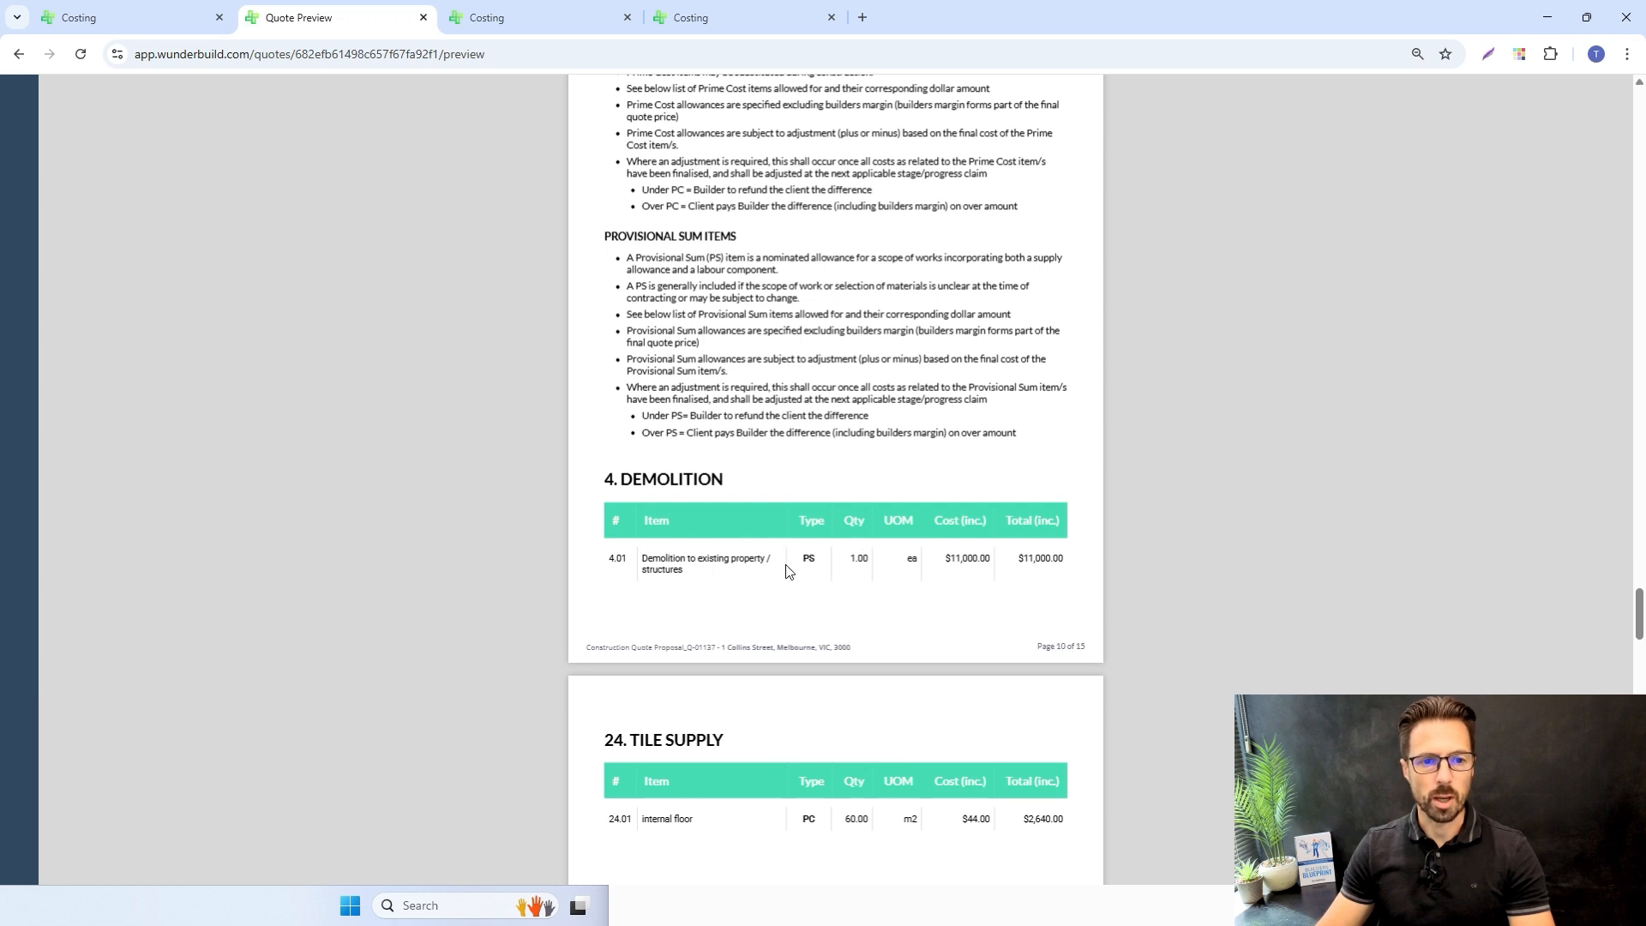
pyautogui.scroll(-3, 787, 572)
pyautogui.scroll(5, 783, 599)
pyautogui.scroll(-3, 792, 493)
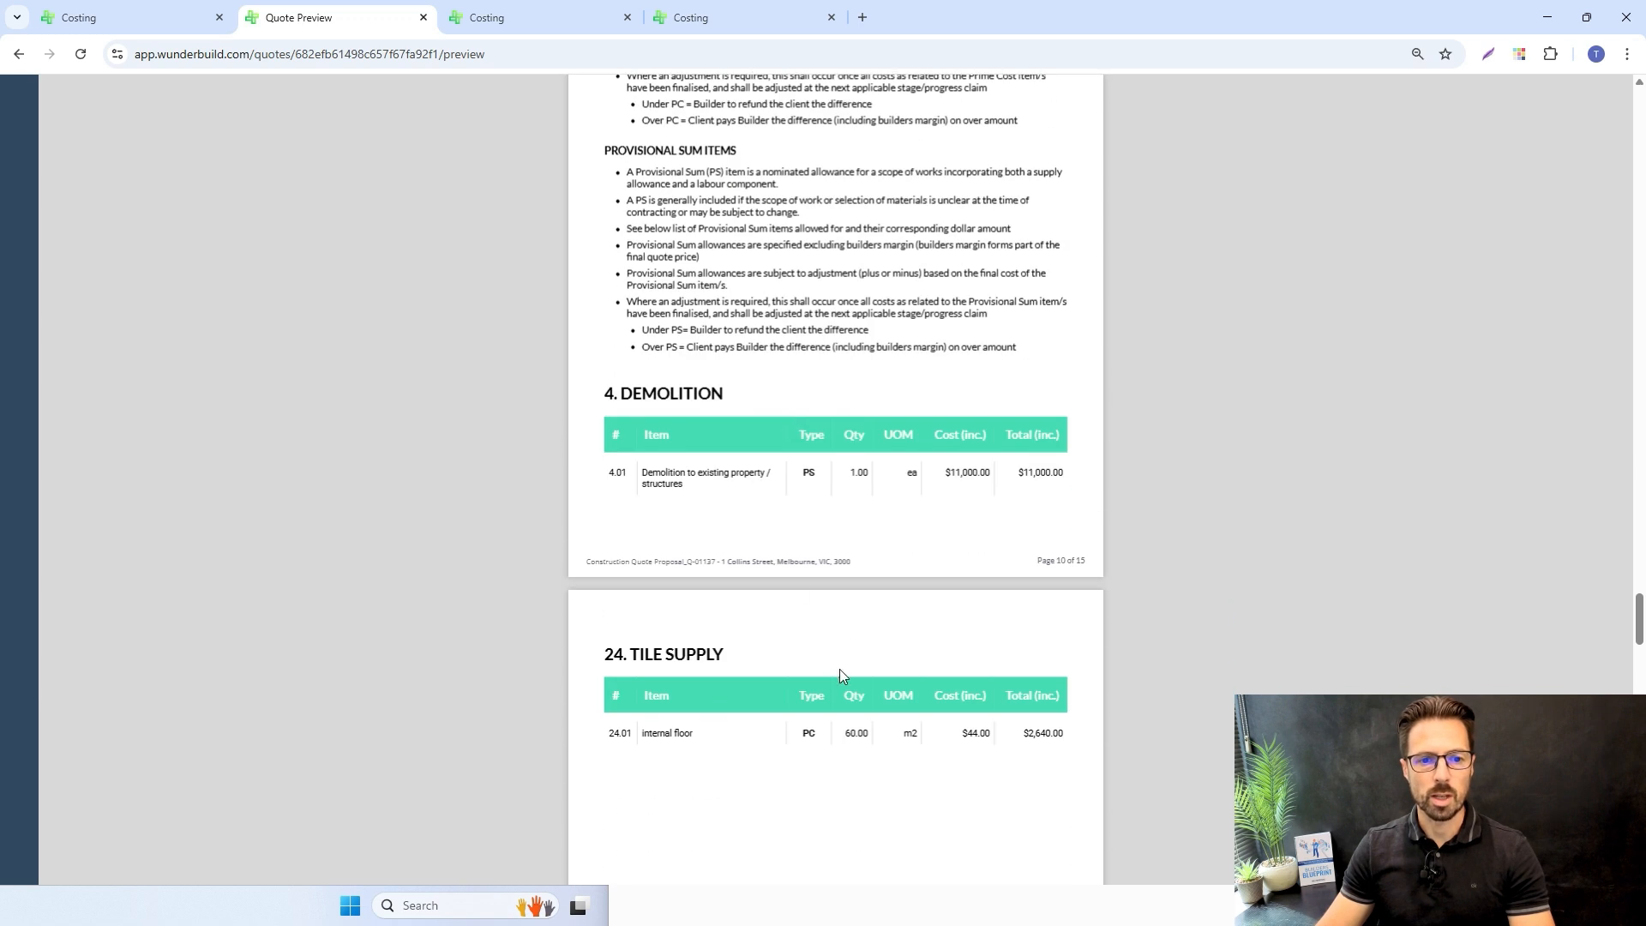
pyautogui.scroll(5, 840, 676)
pyautogui.scroll(-1, 855, 355)
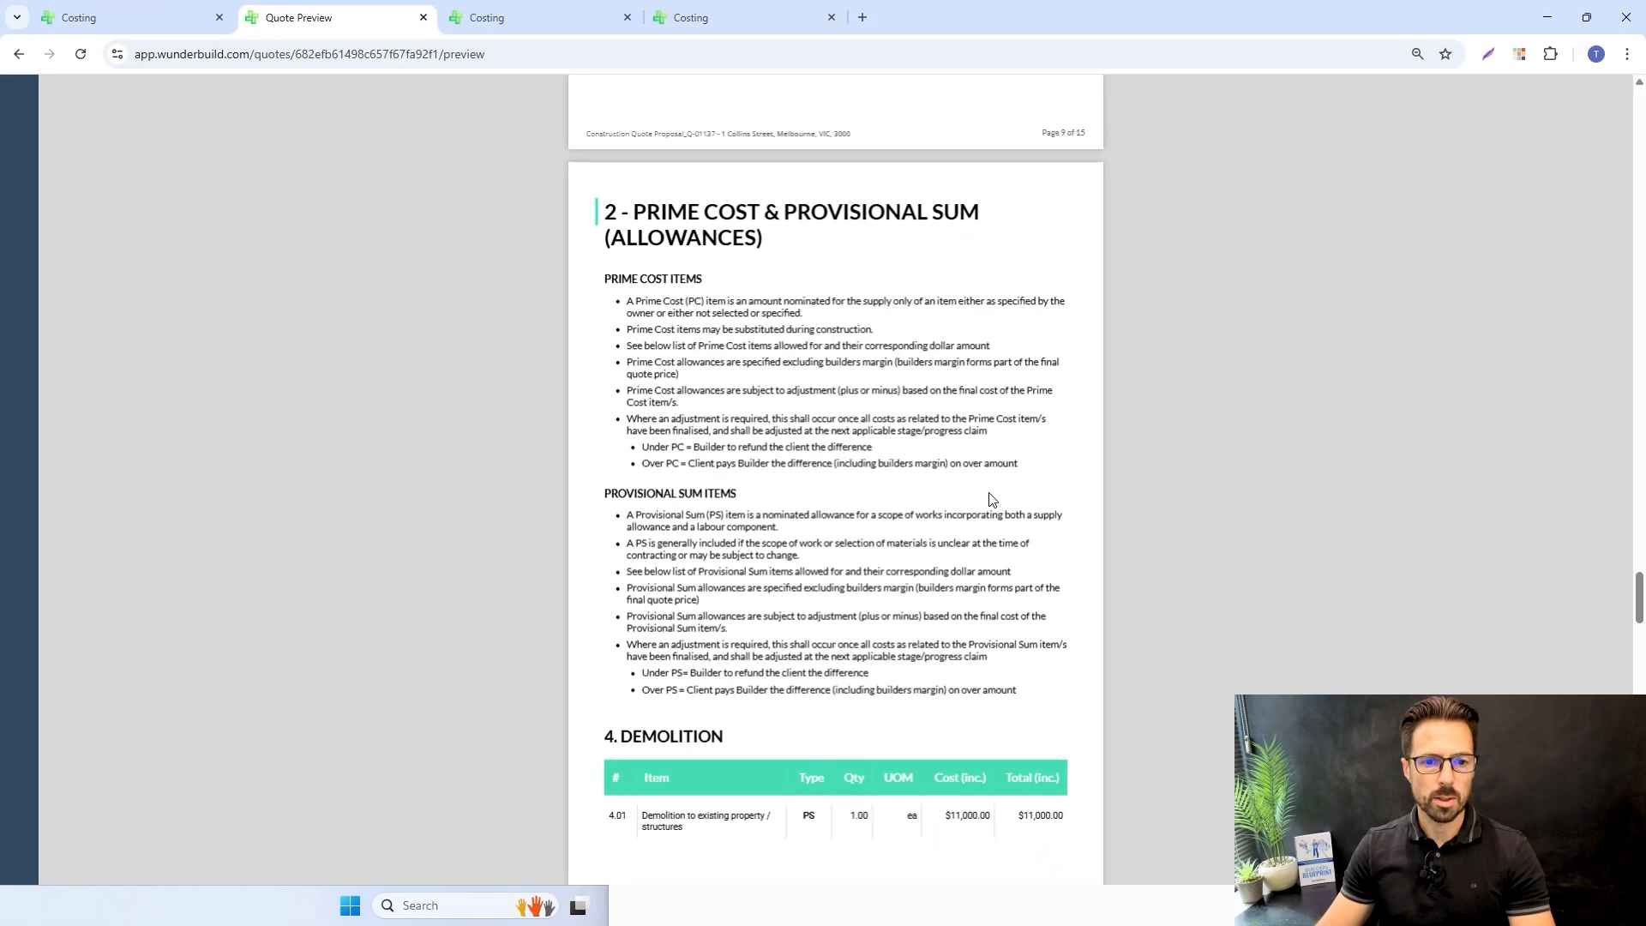
pyautogui.scroll(-3, 1070, 847)
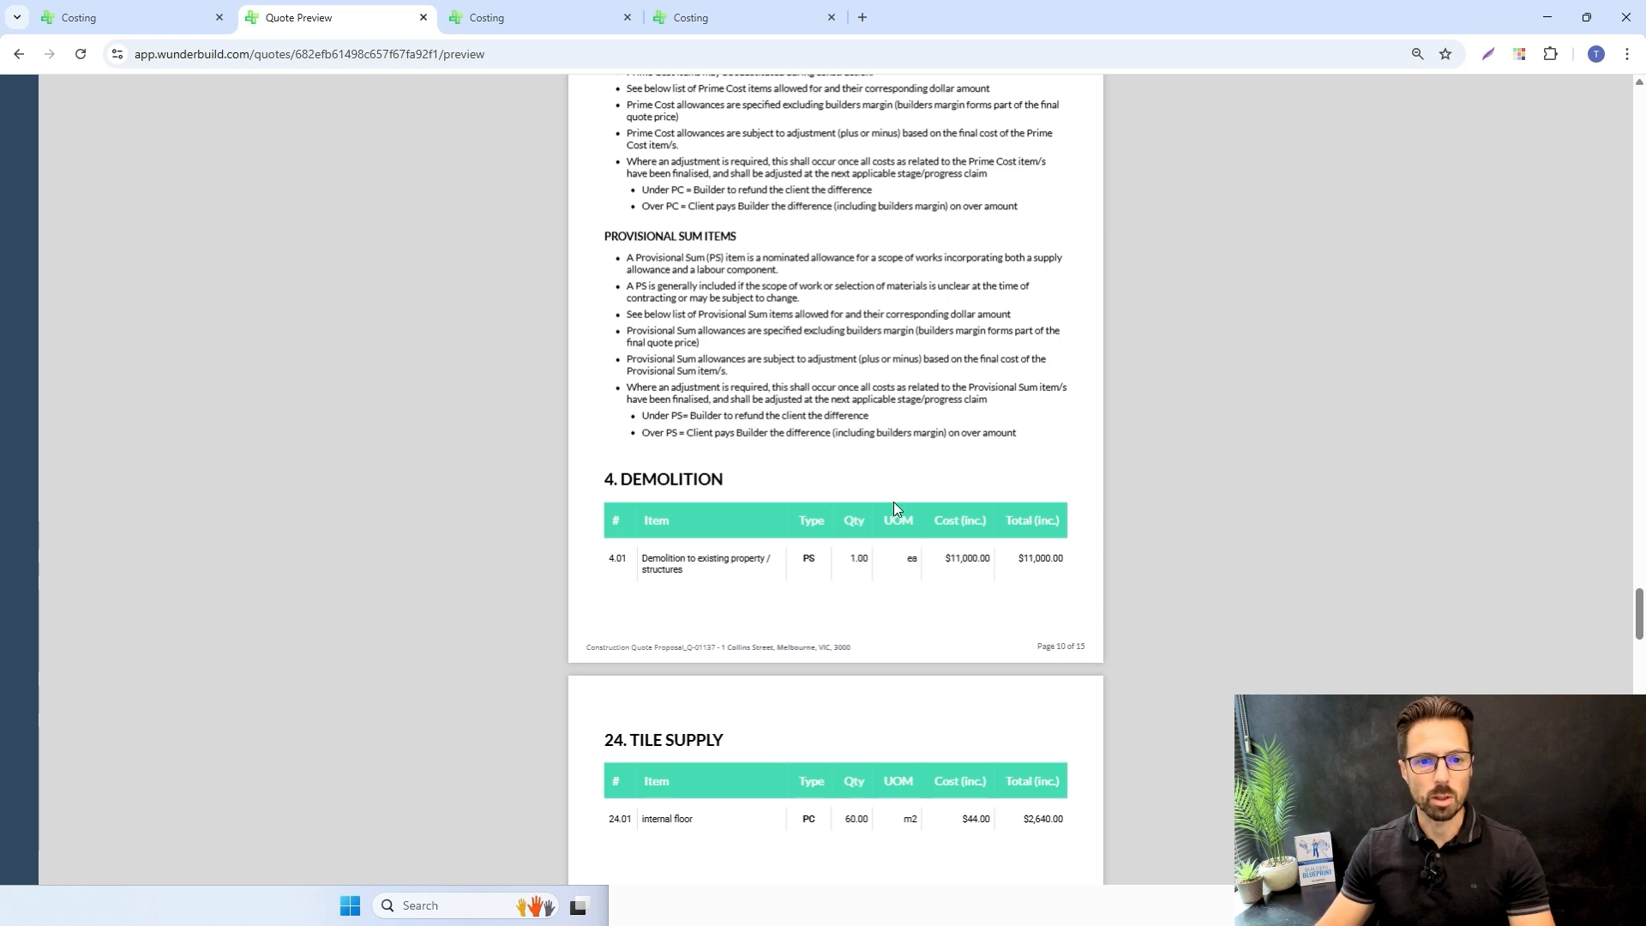
pyautogui.scroll(-3, 903, 509)
pyautogui.scroll(9, 836, 480)
pyautogui.scroll(-3, 836, 431)
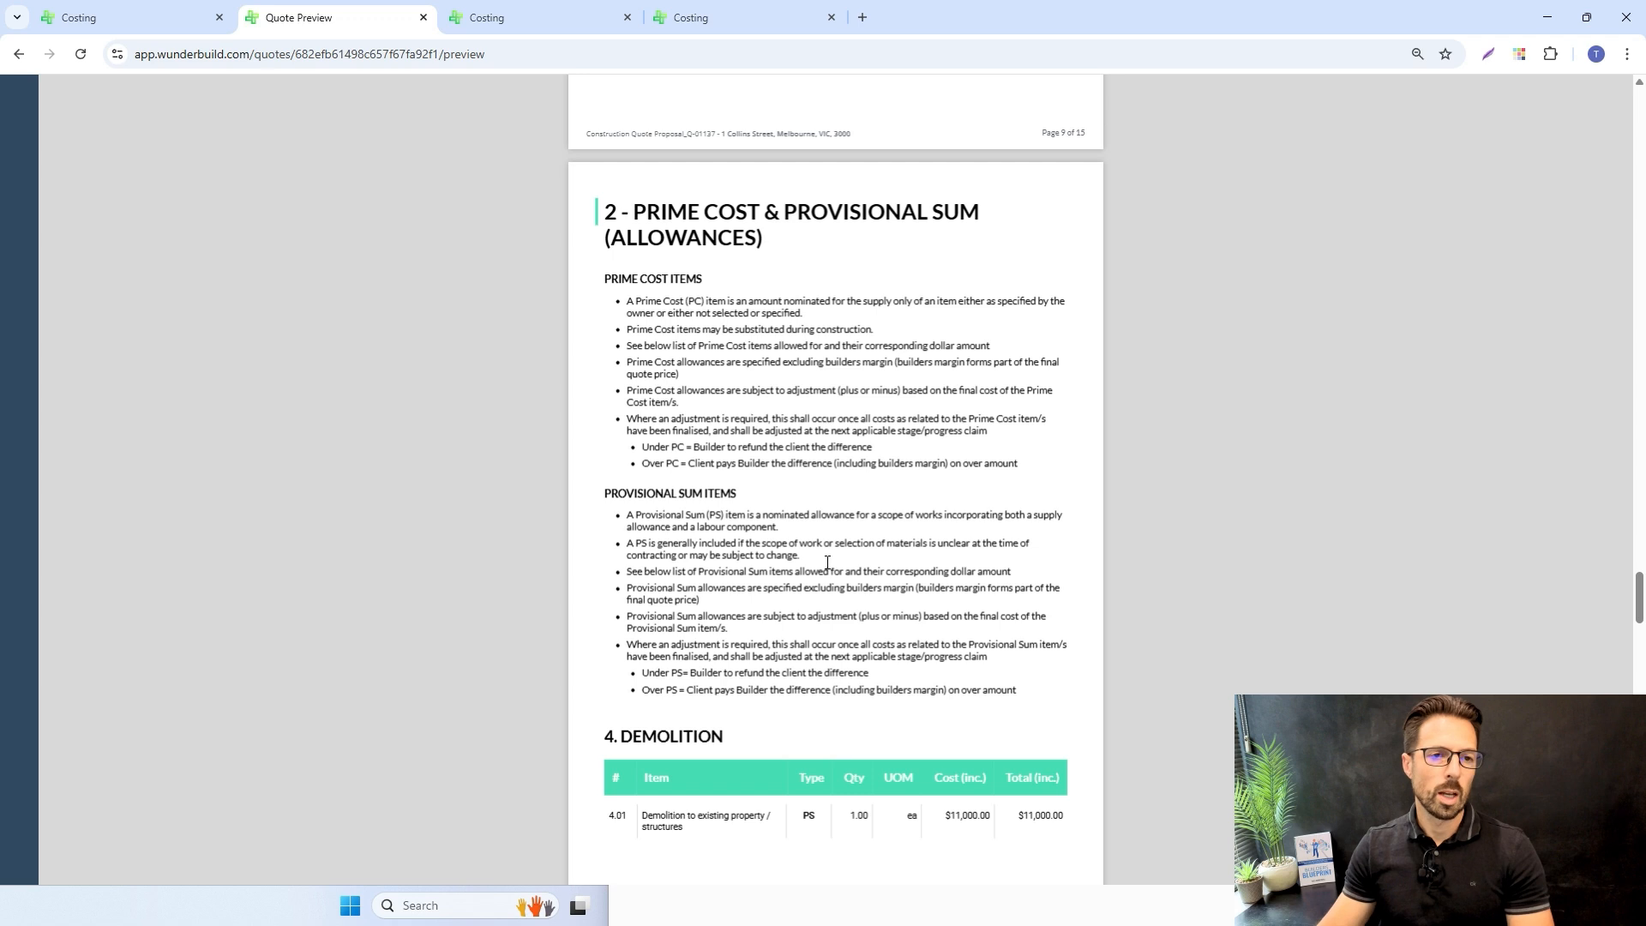
# In the won fixed stage claim quote's costing, view the PS_Demolition to existing property / structures category and the original Demolition category
pyautogui.click(537, 16)
pyautogui.scroll(-2, 412, 391)
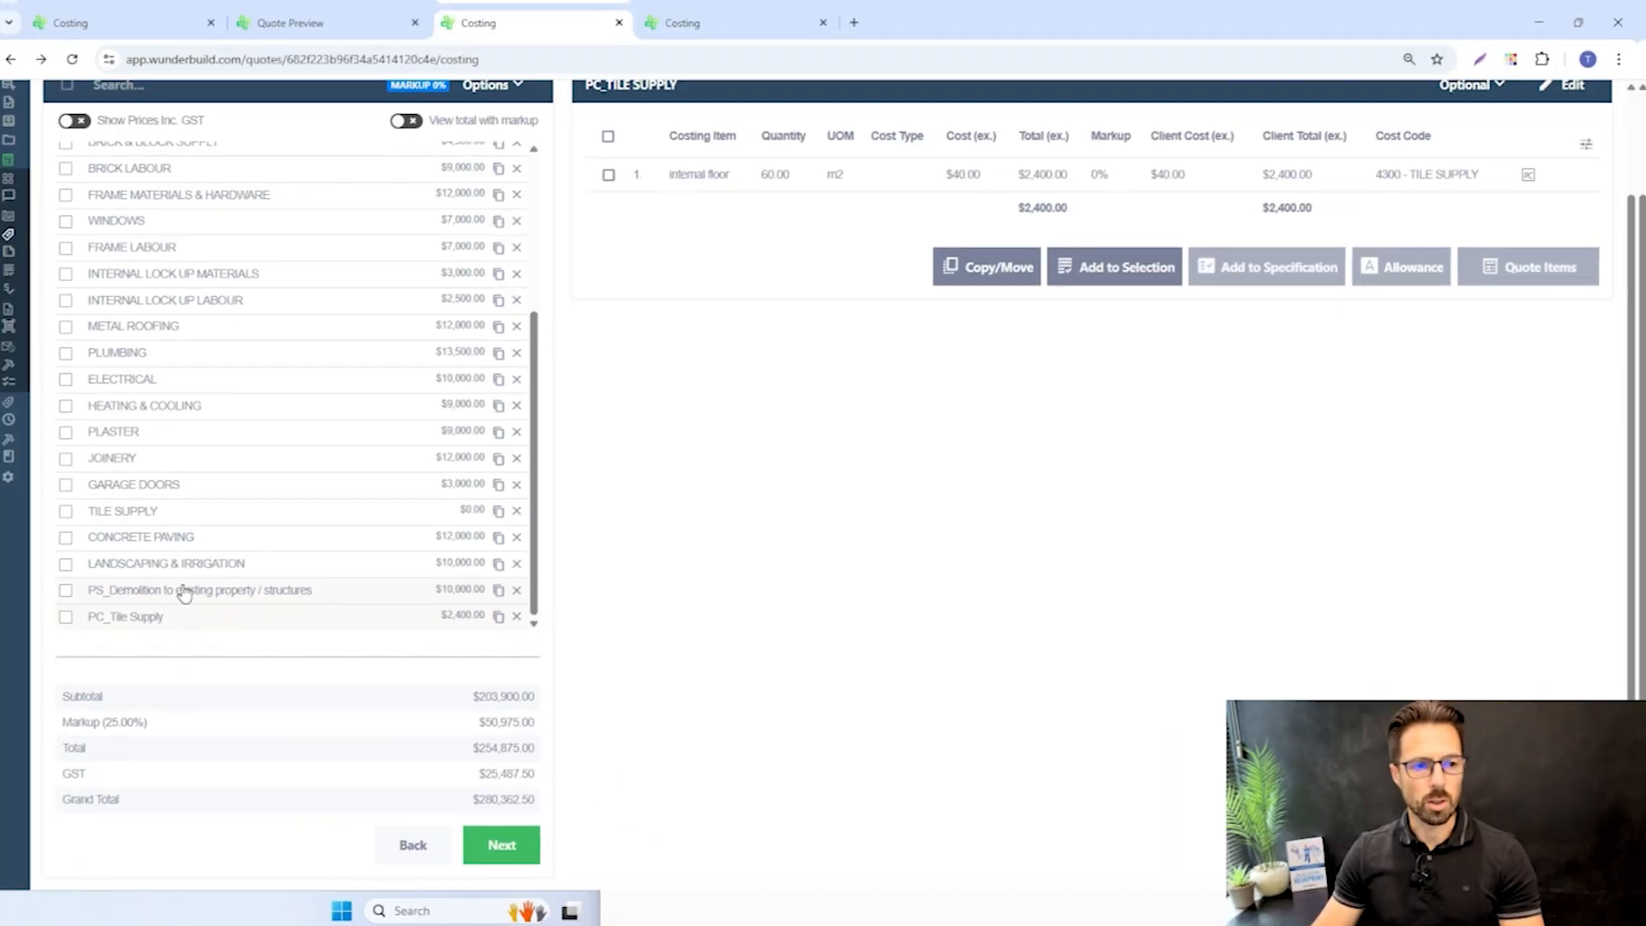
pyautogui.click(248, 639)
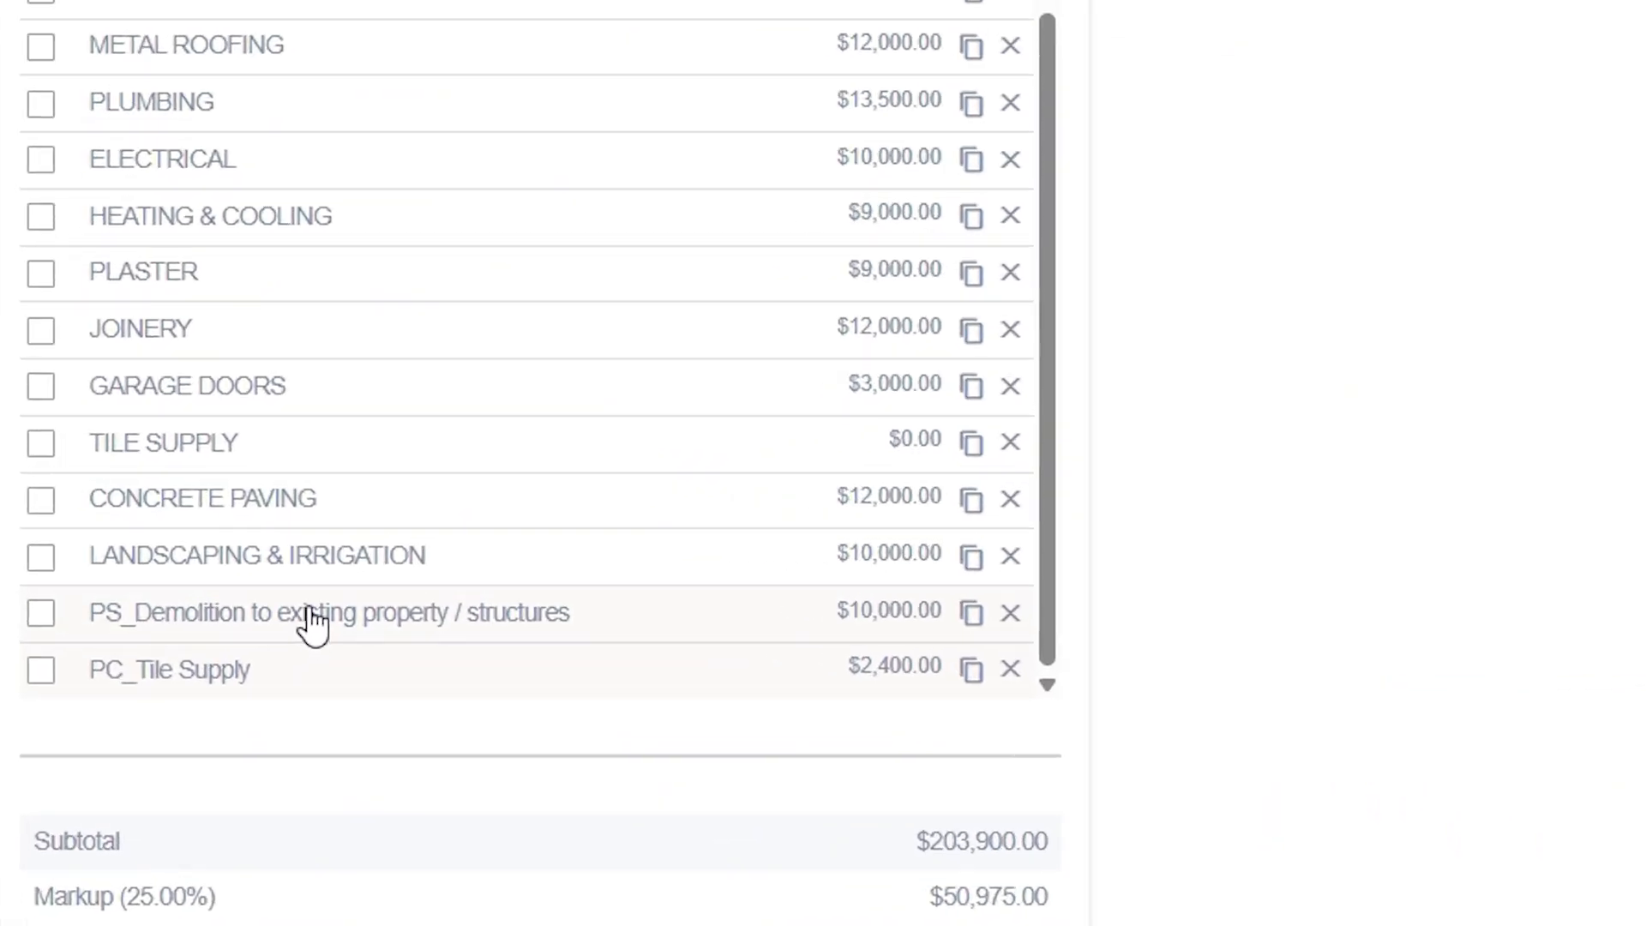
pyautogui.scroll(3, 337, 577)
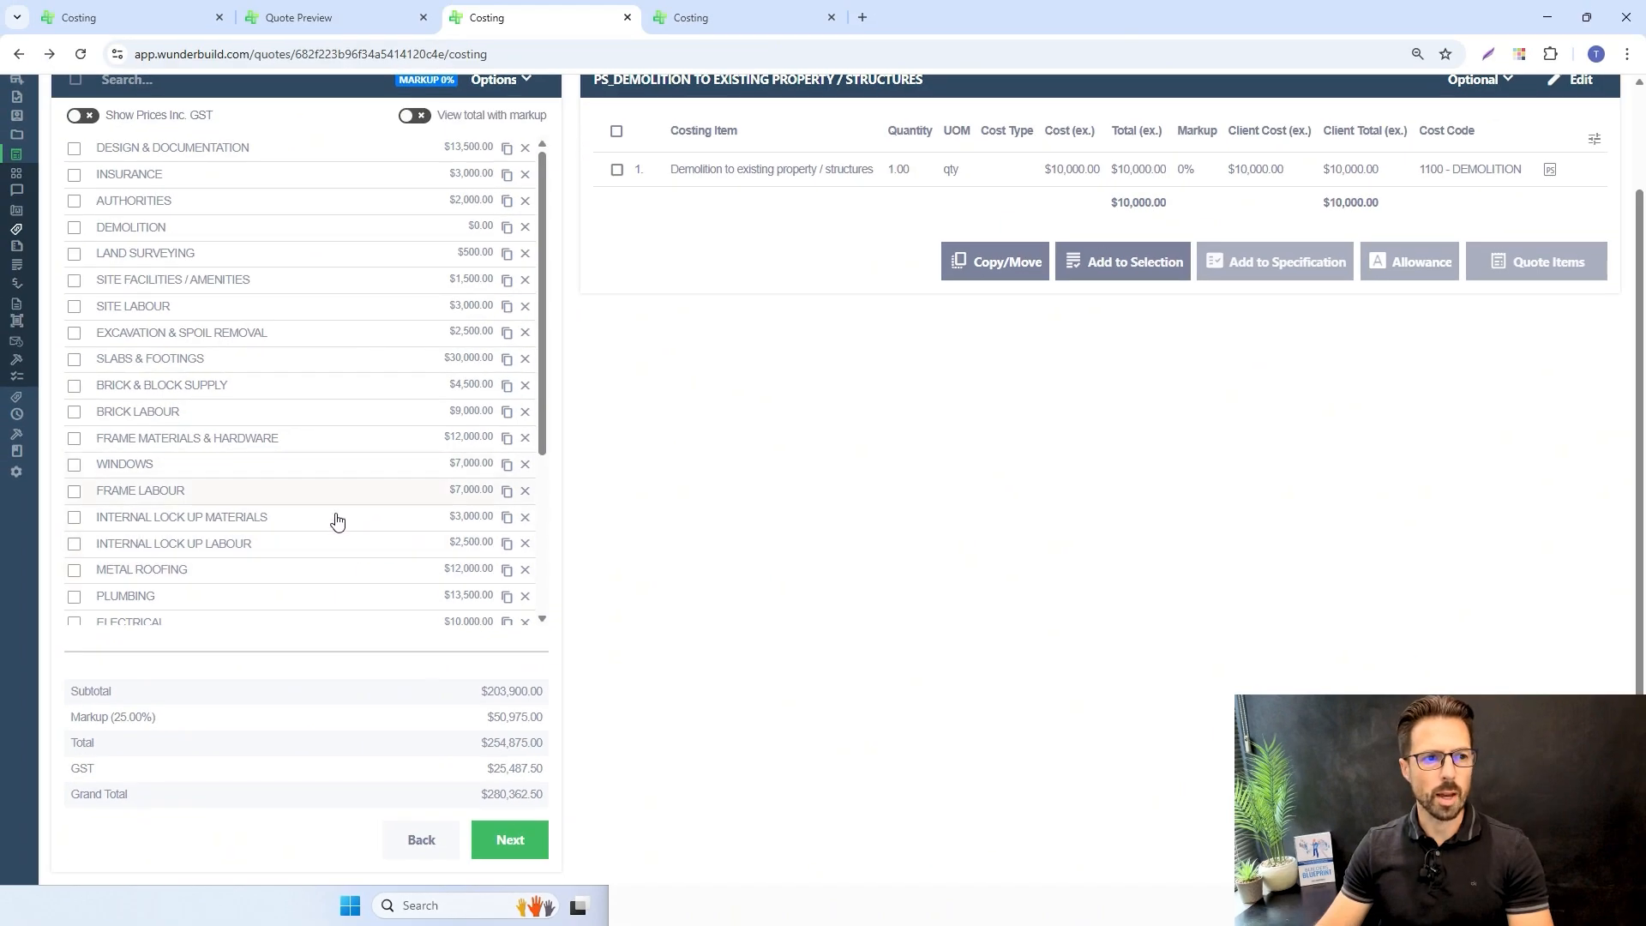
pyautogui.click(151, 230)
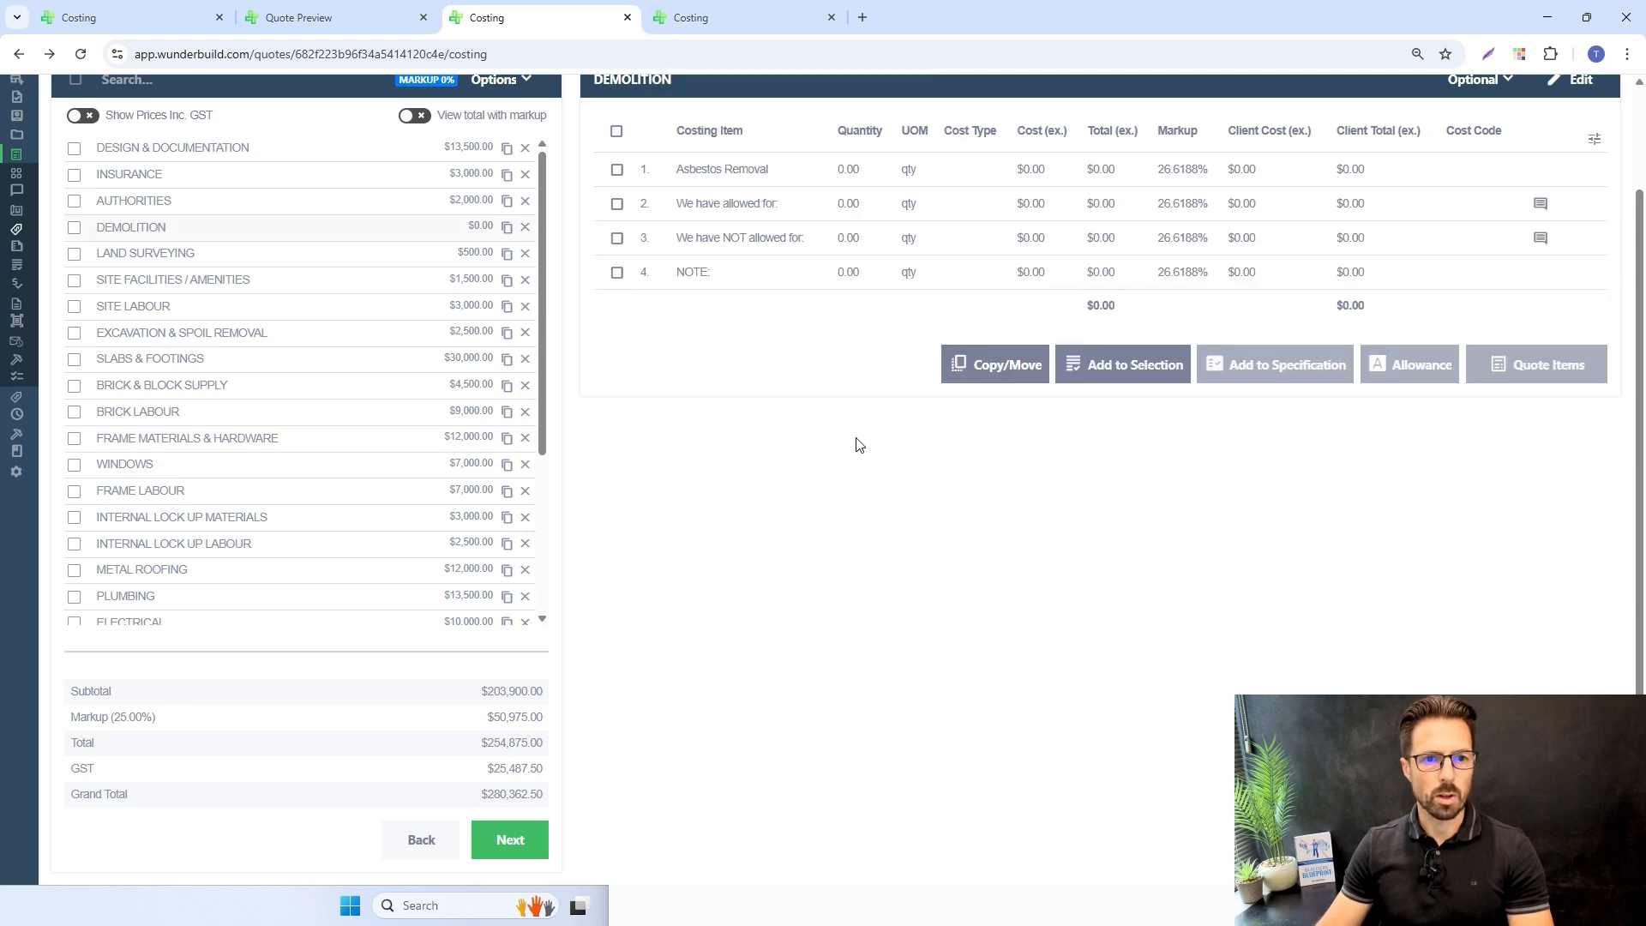
pyautogui.scroll(2, 823, 386)
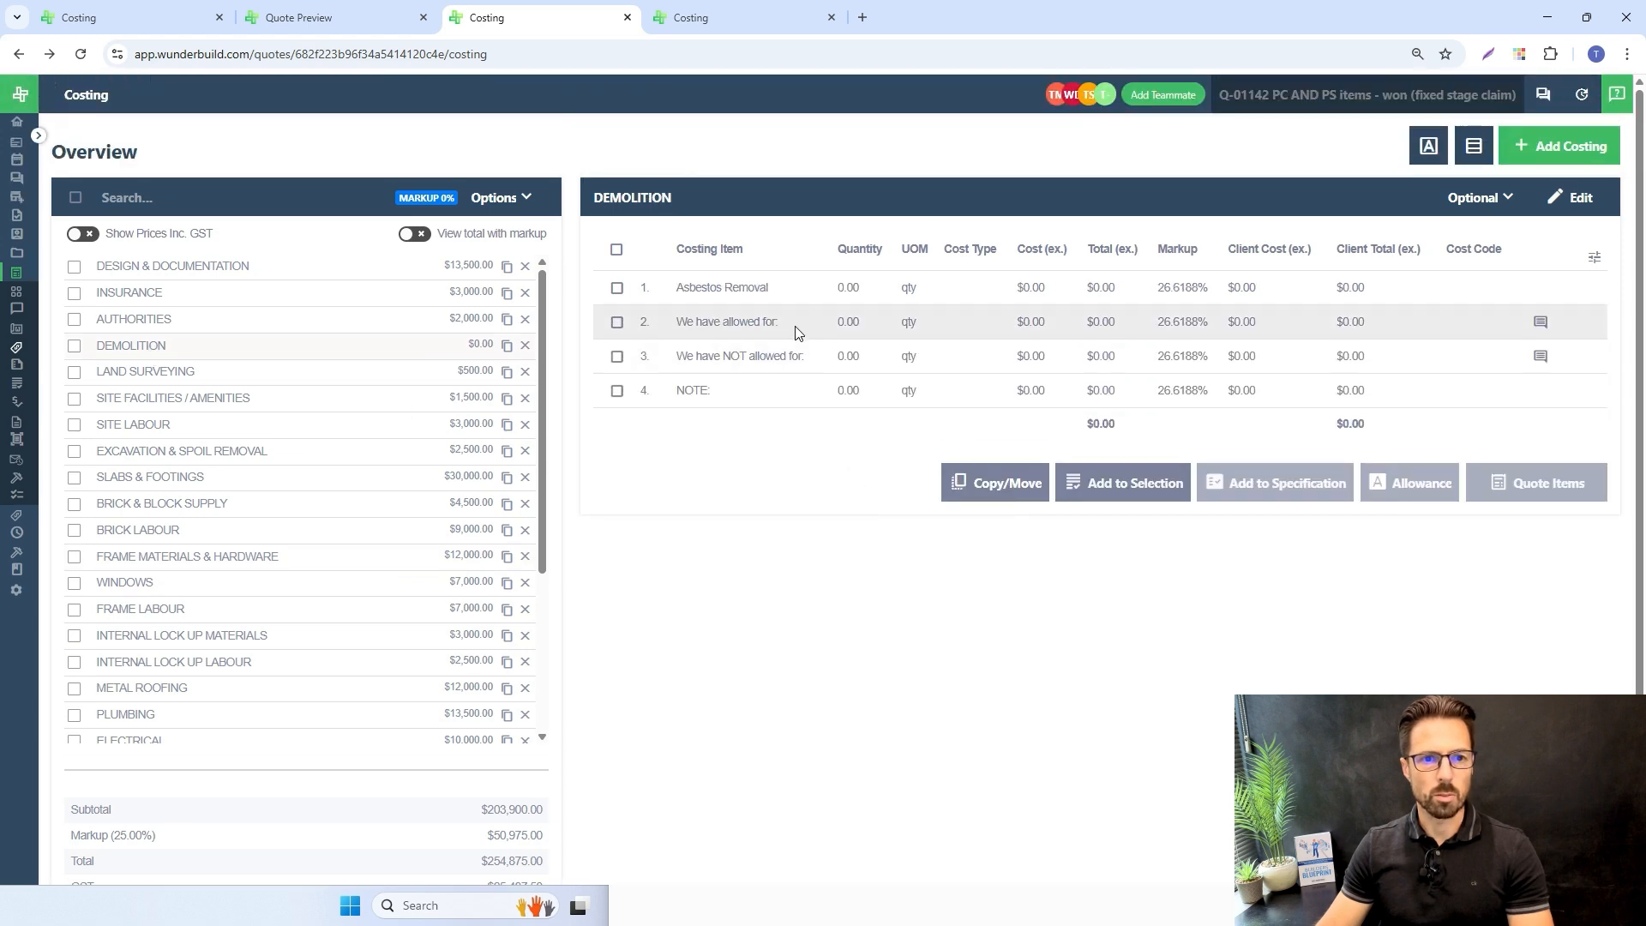
# Start moving the Asbestos Removal item to another category, browse the category choices to the PS and PC entries, and cancel
pyautogui.click(618, 289)
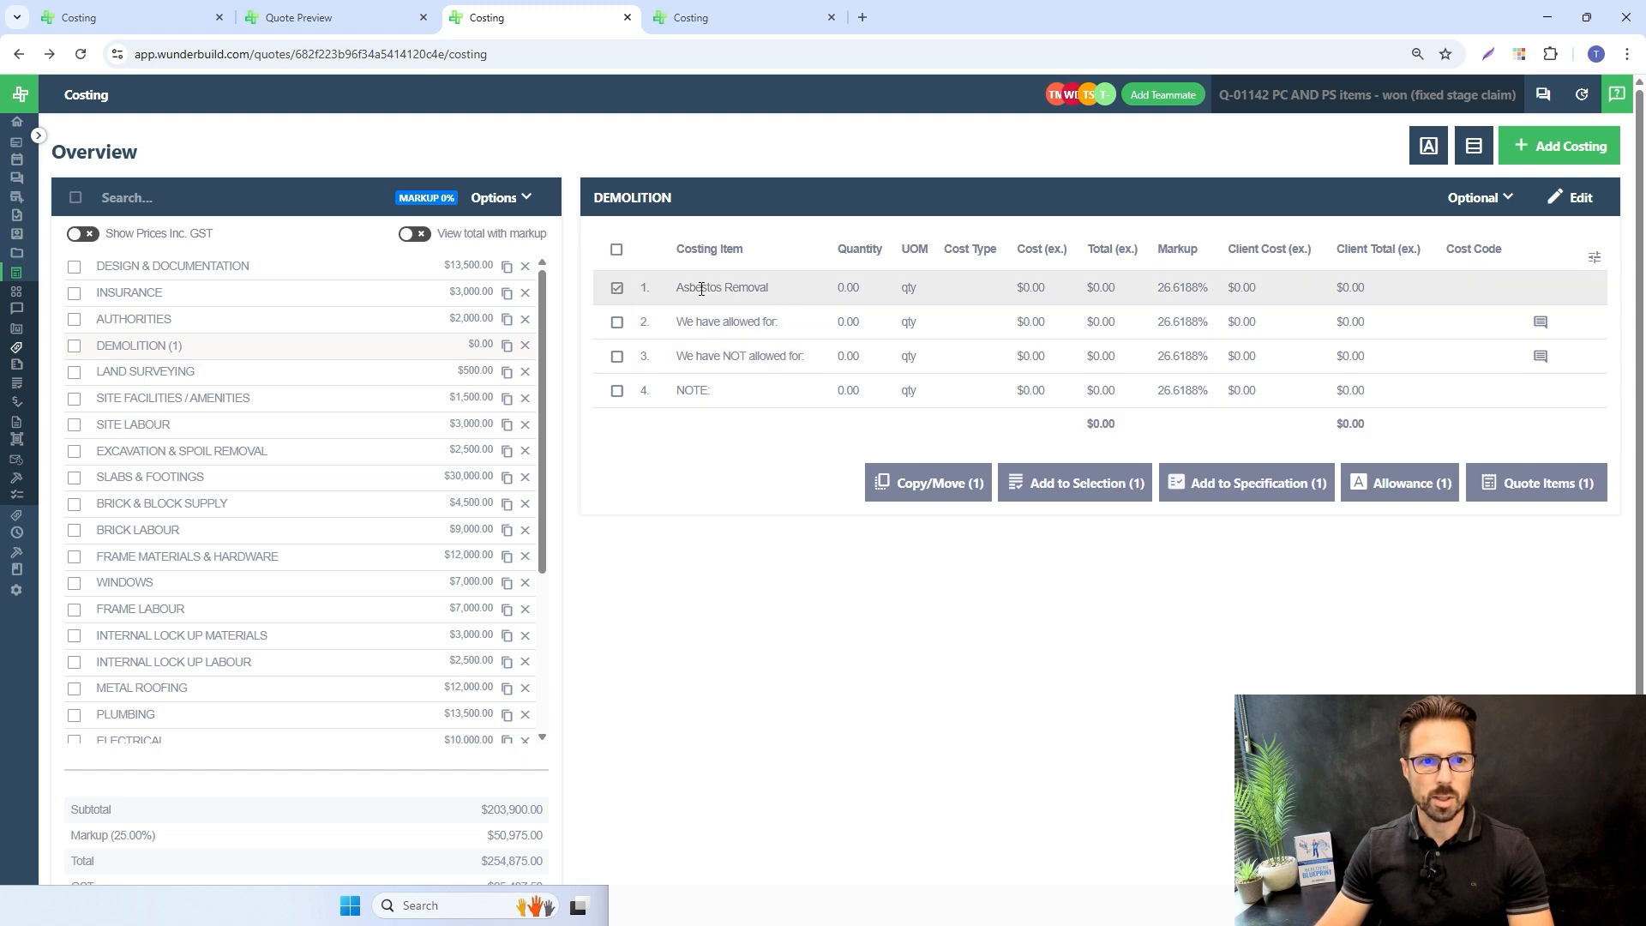
pyautogui.click(944, 488)
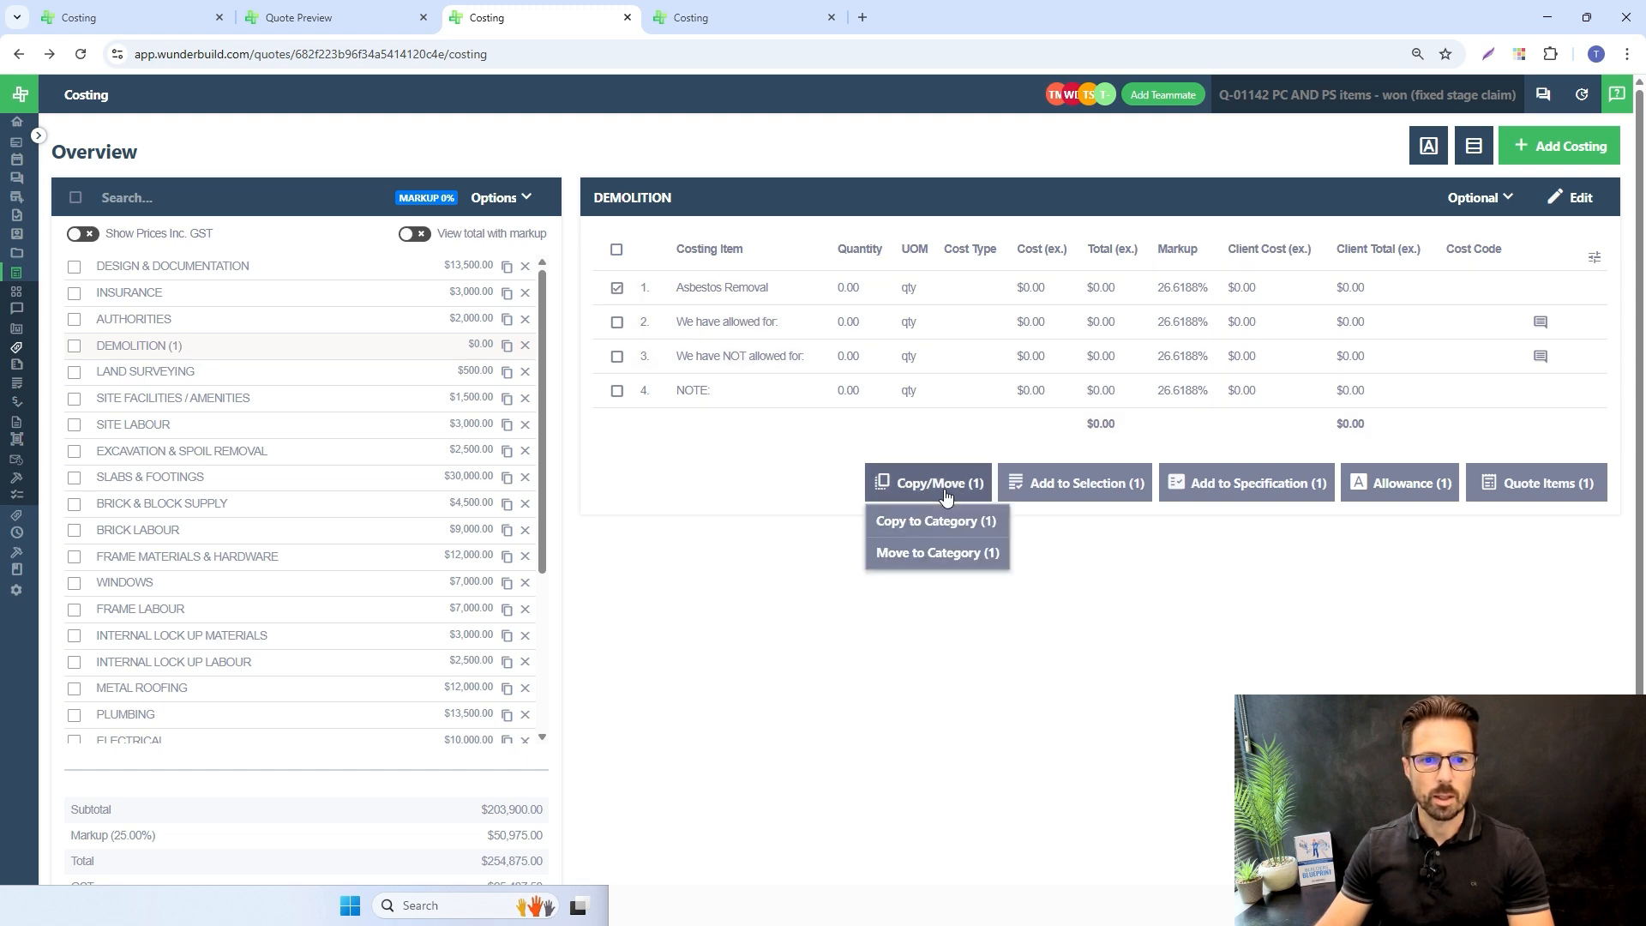
pyautogui.click(938, 553)
pyautogui.click(401, 186)
pyautogui.scroll(-10, 315, 330)
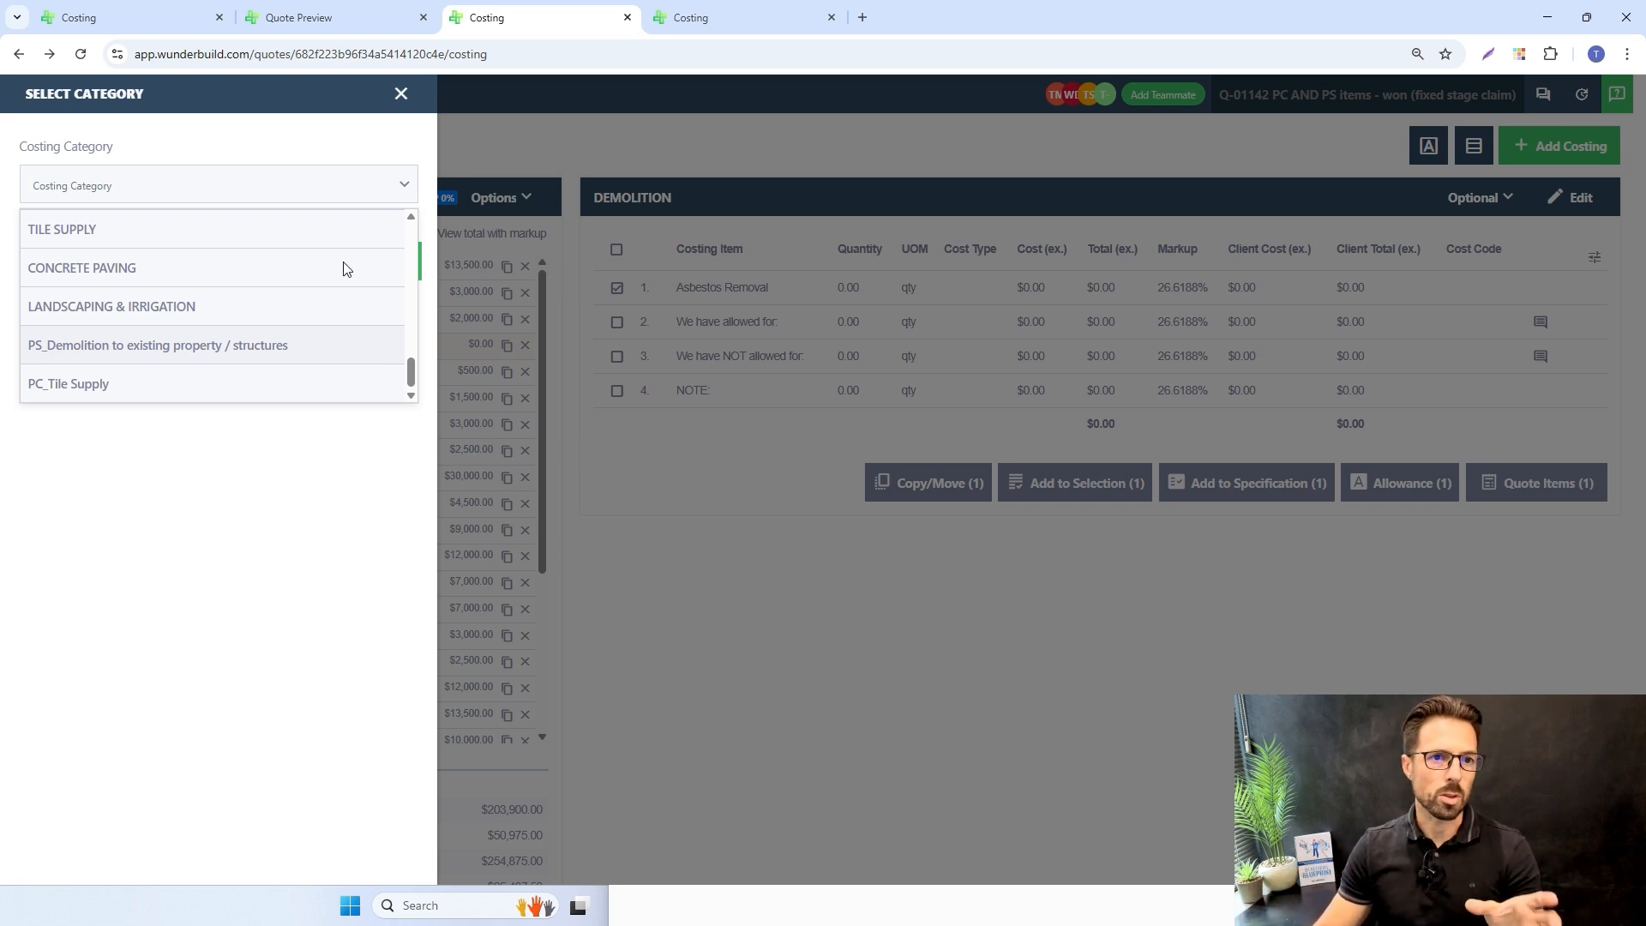
pyautogui.click(400, 95)
# Compare the costing category list of the won fixed stage claim quote with that of the tender quote
pyautogui.scroll(-8, 405, 375)
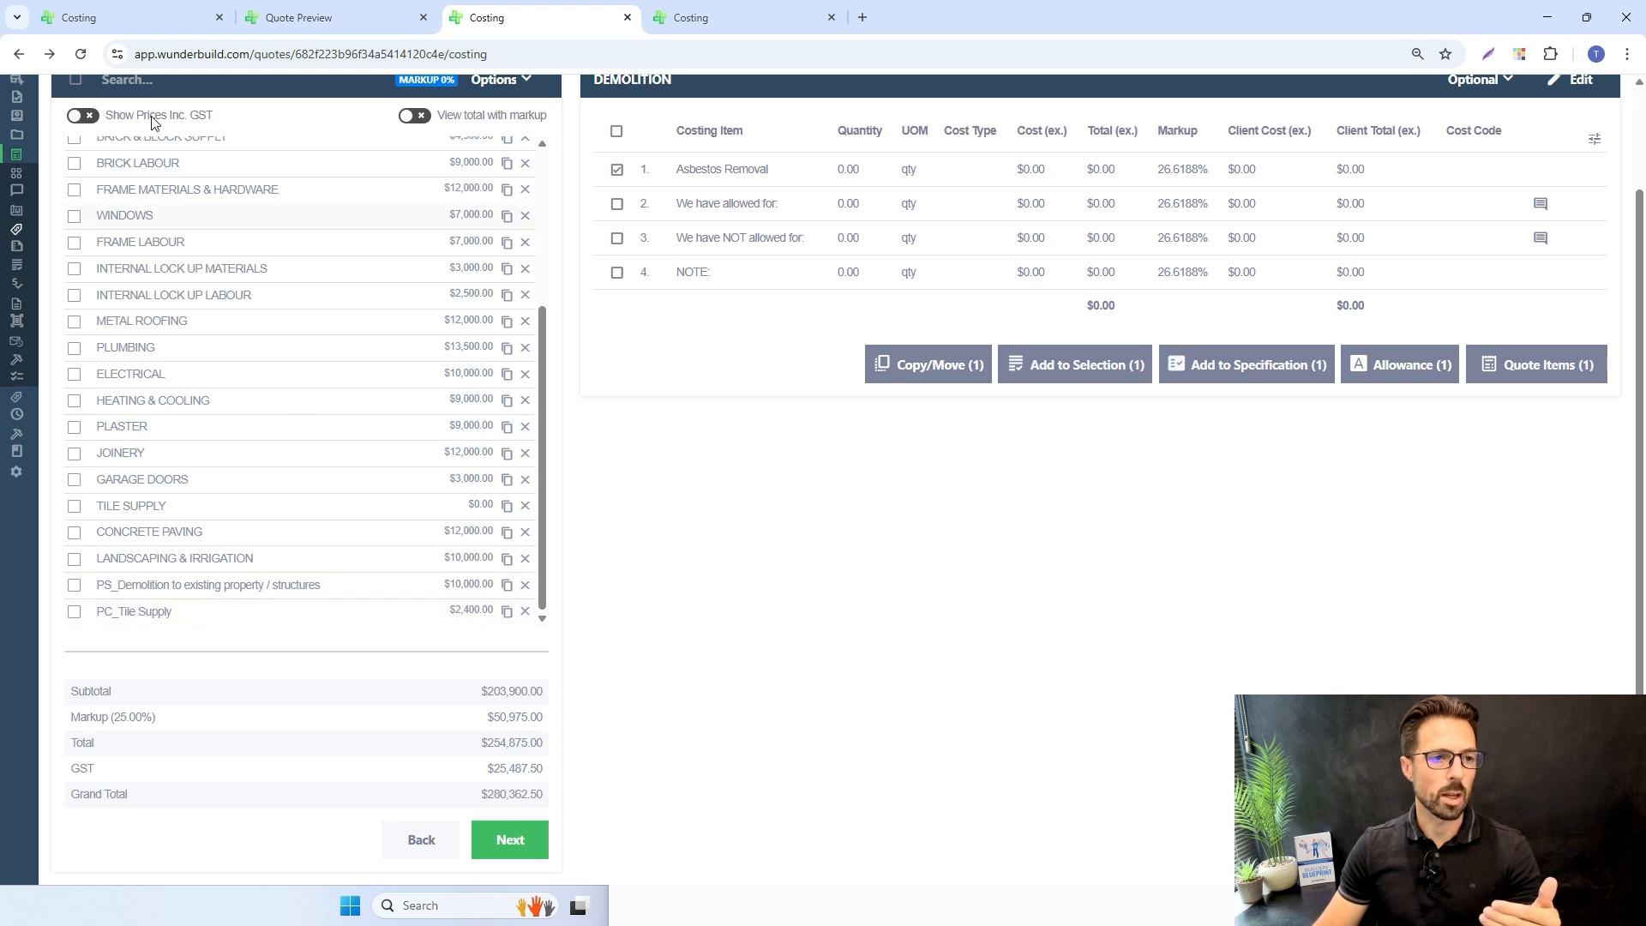
pyautogui.hotkey('ctrl', '1')
pyautogui.scroll(3, 353, 402)
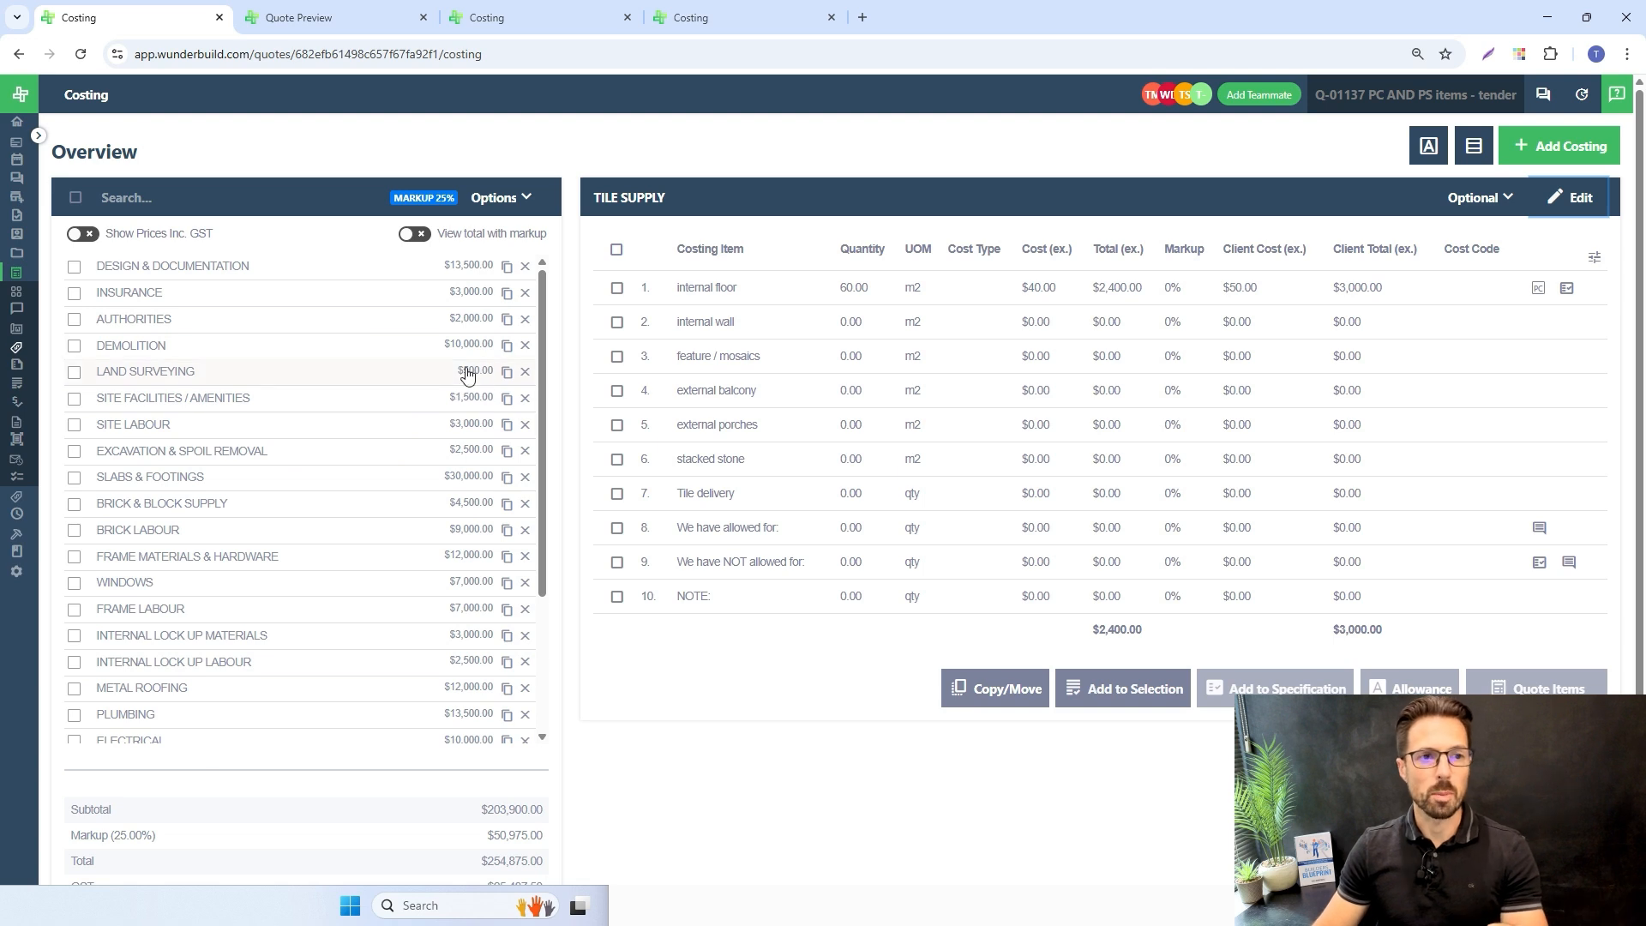
pyautogui.click(503, 23)
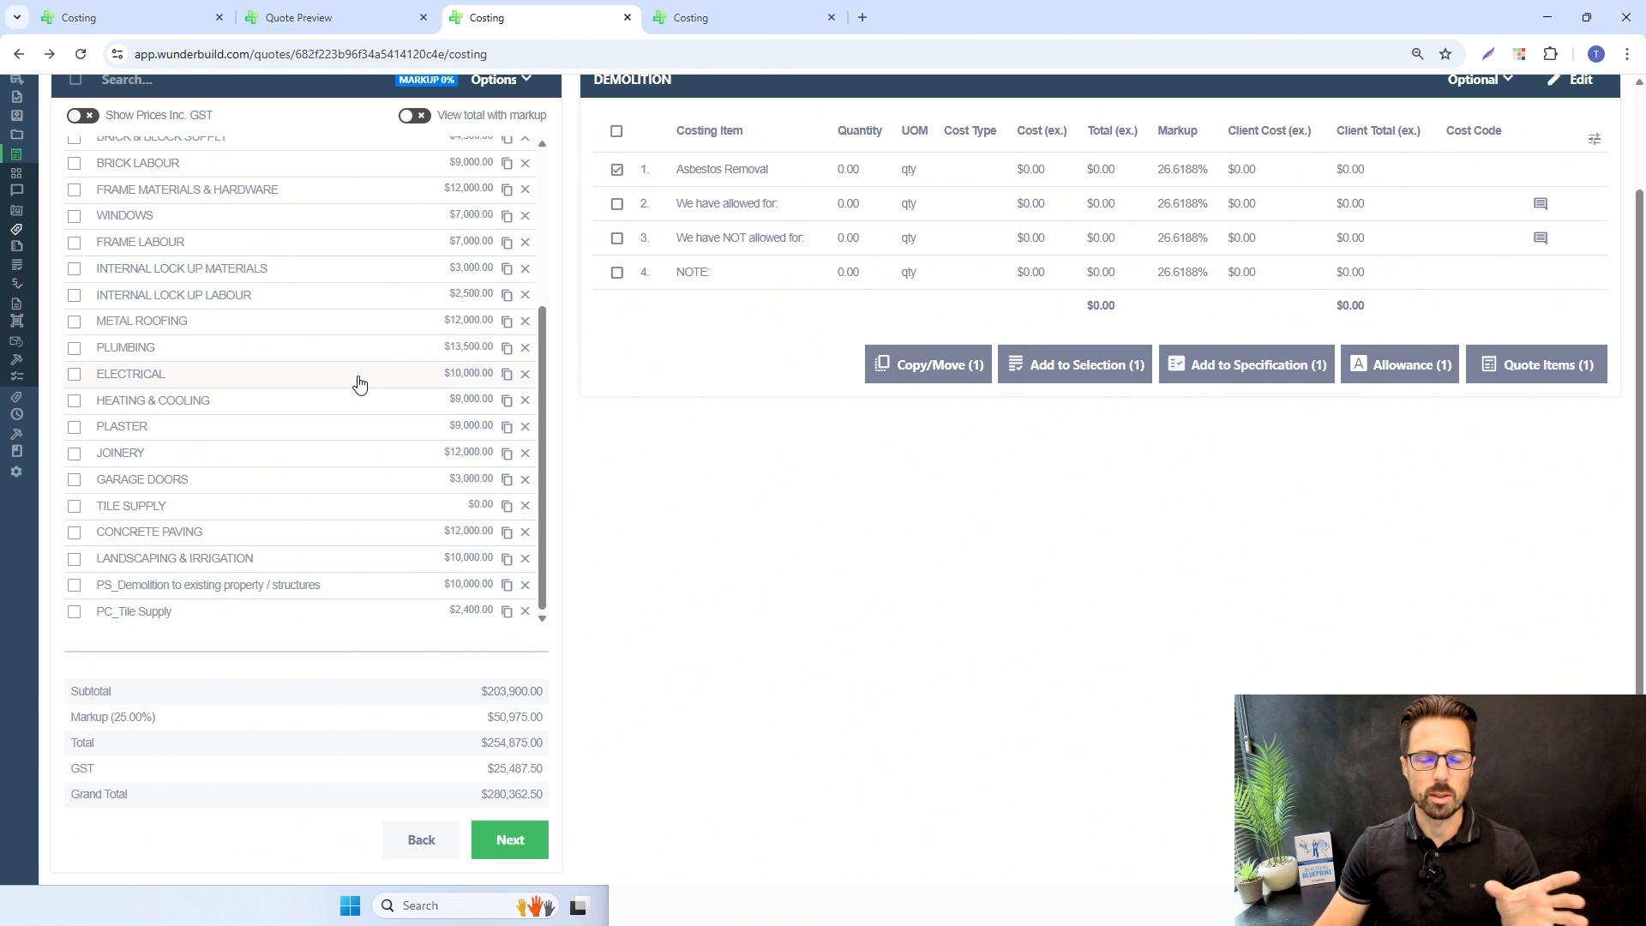
# Review the costing items of the Demolition and Tile Supply categories in the tender quote
pyautogui.click(103, 17)
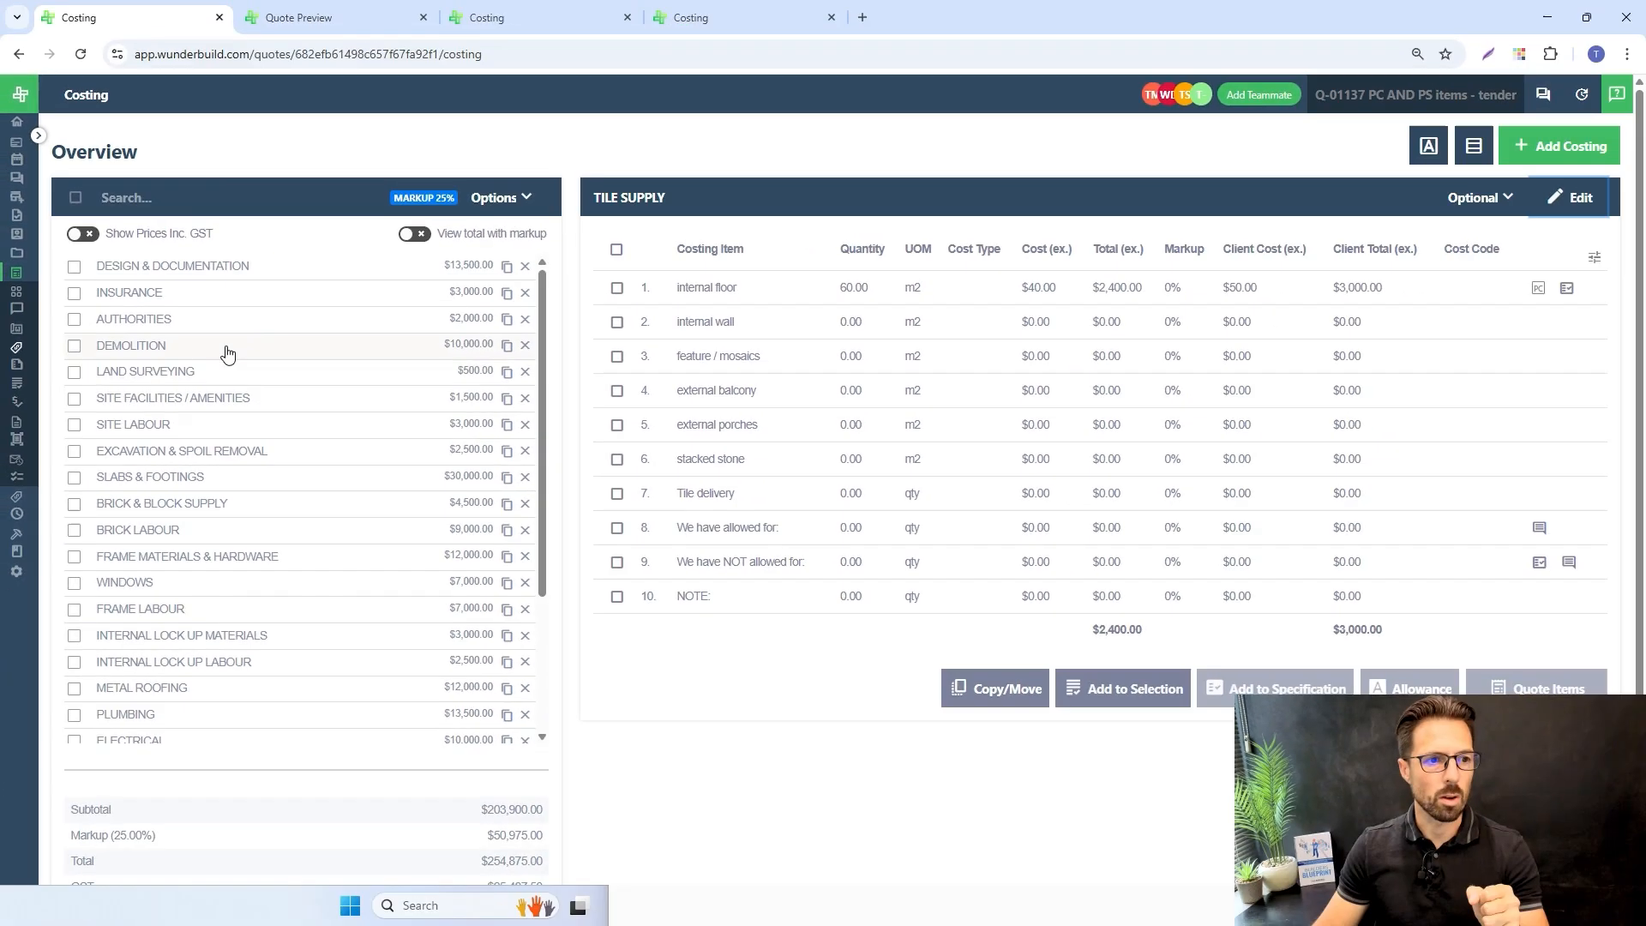
pyautogui.click(228, 353)
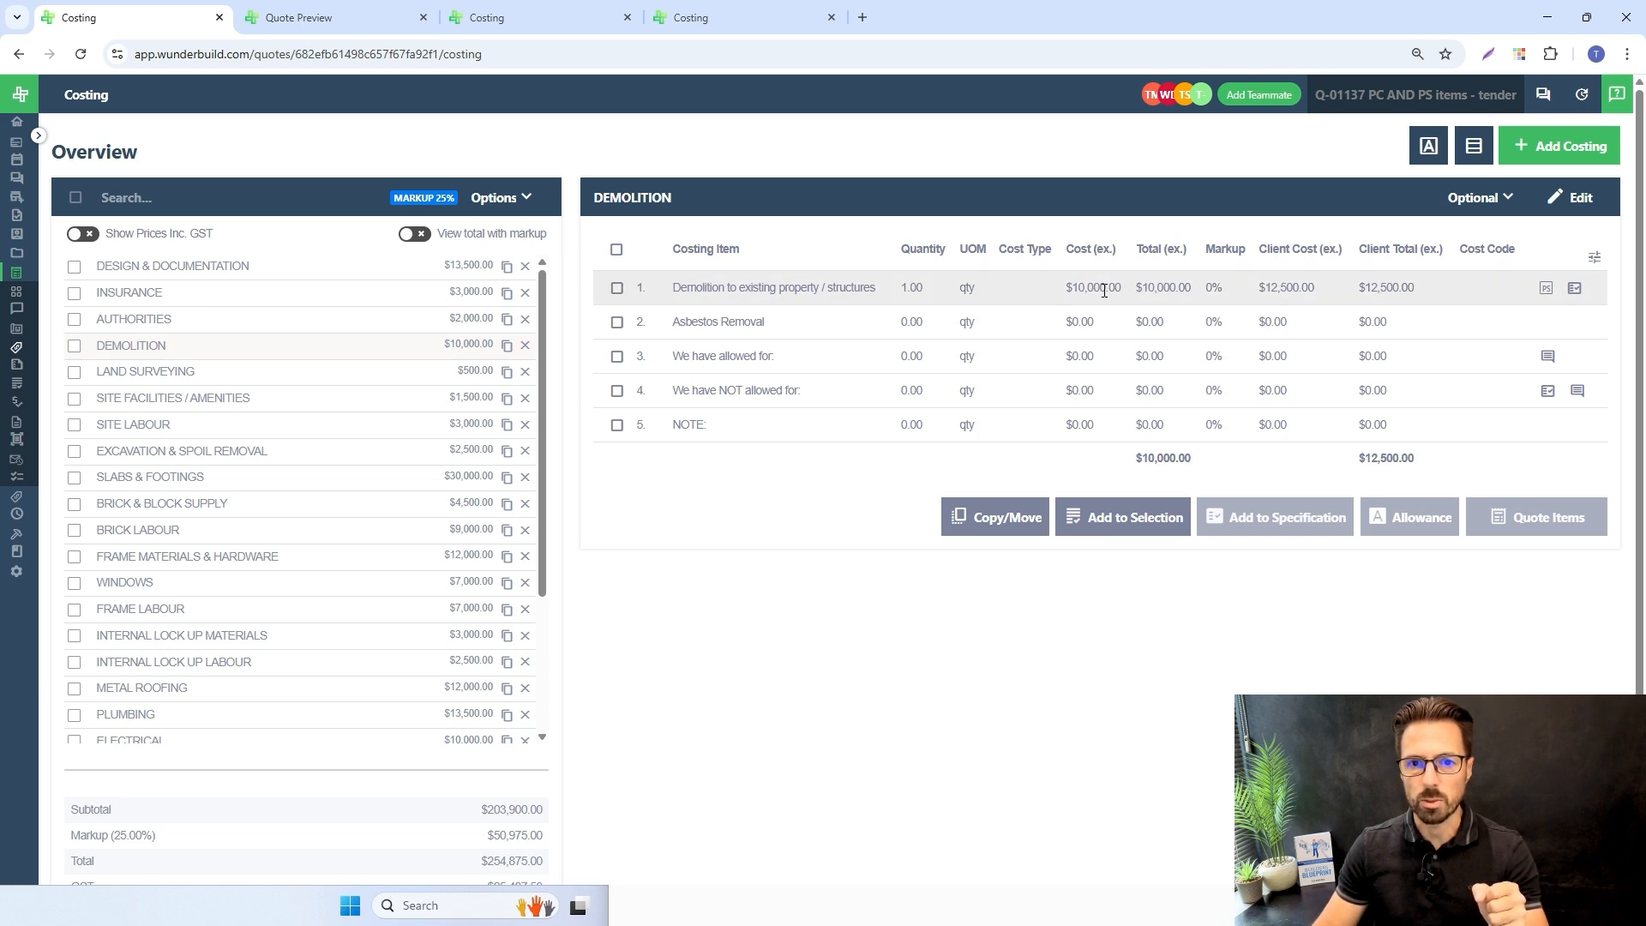
pyautogui.scroll(-5, 352, 515)
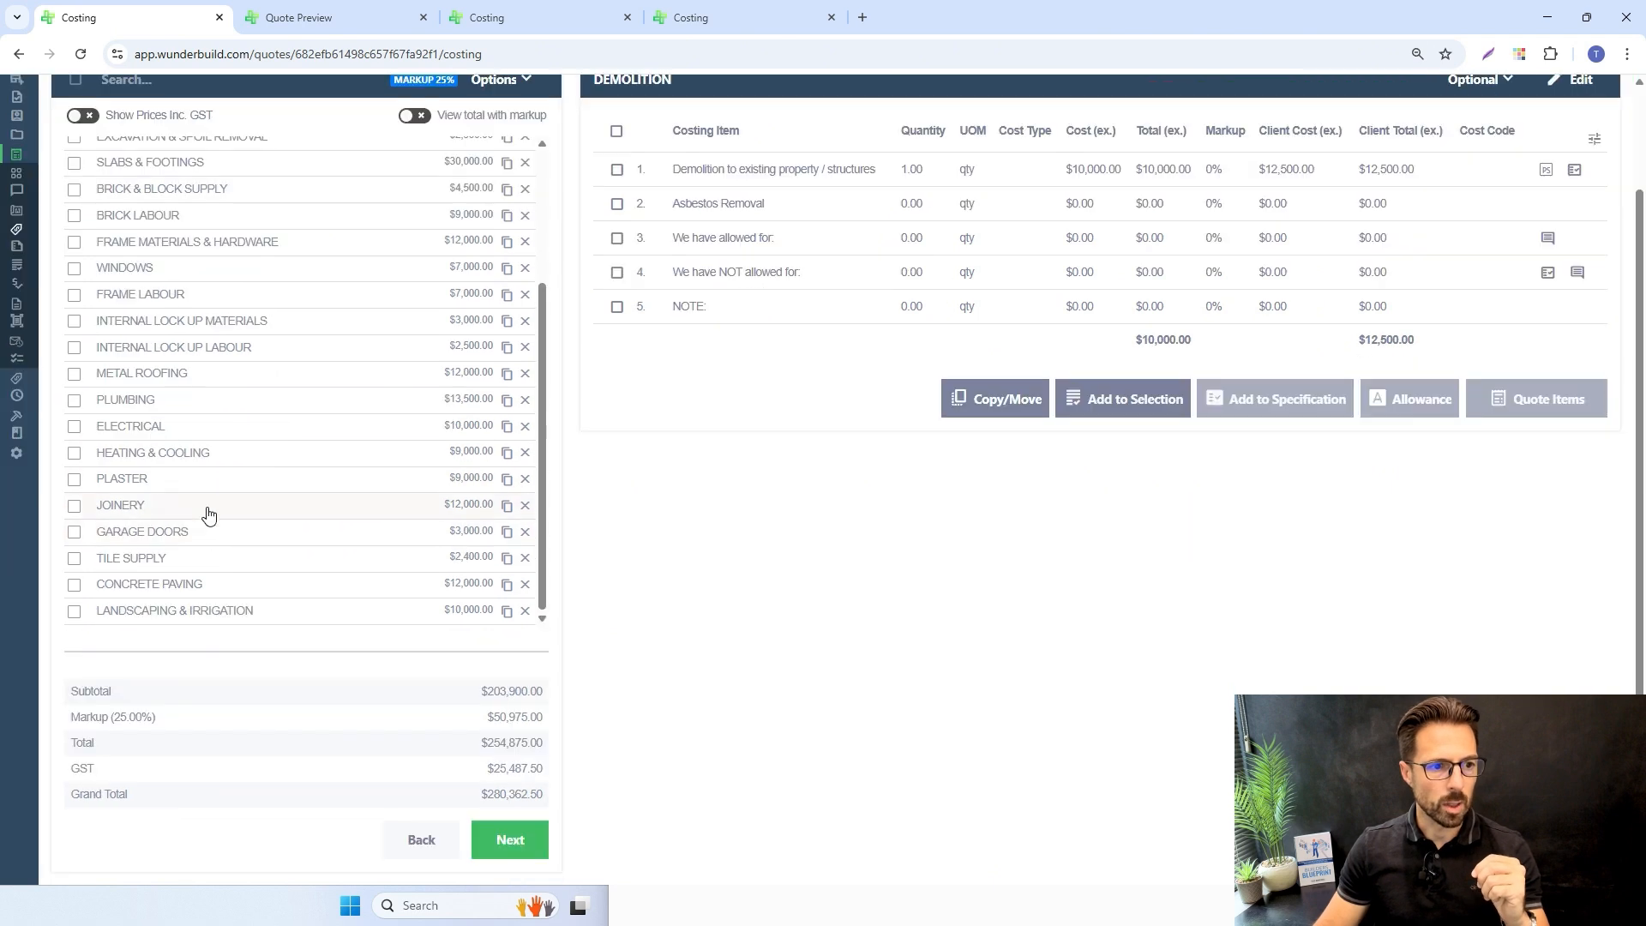
pyautogui.click(184, 558)
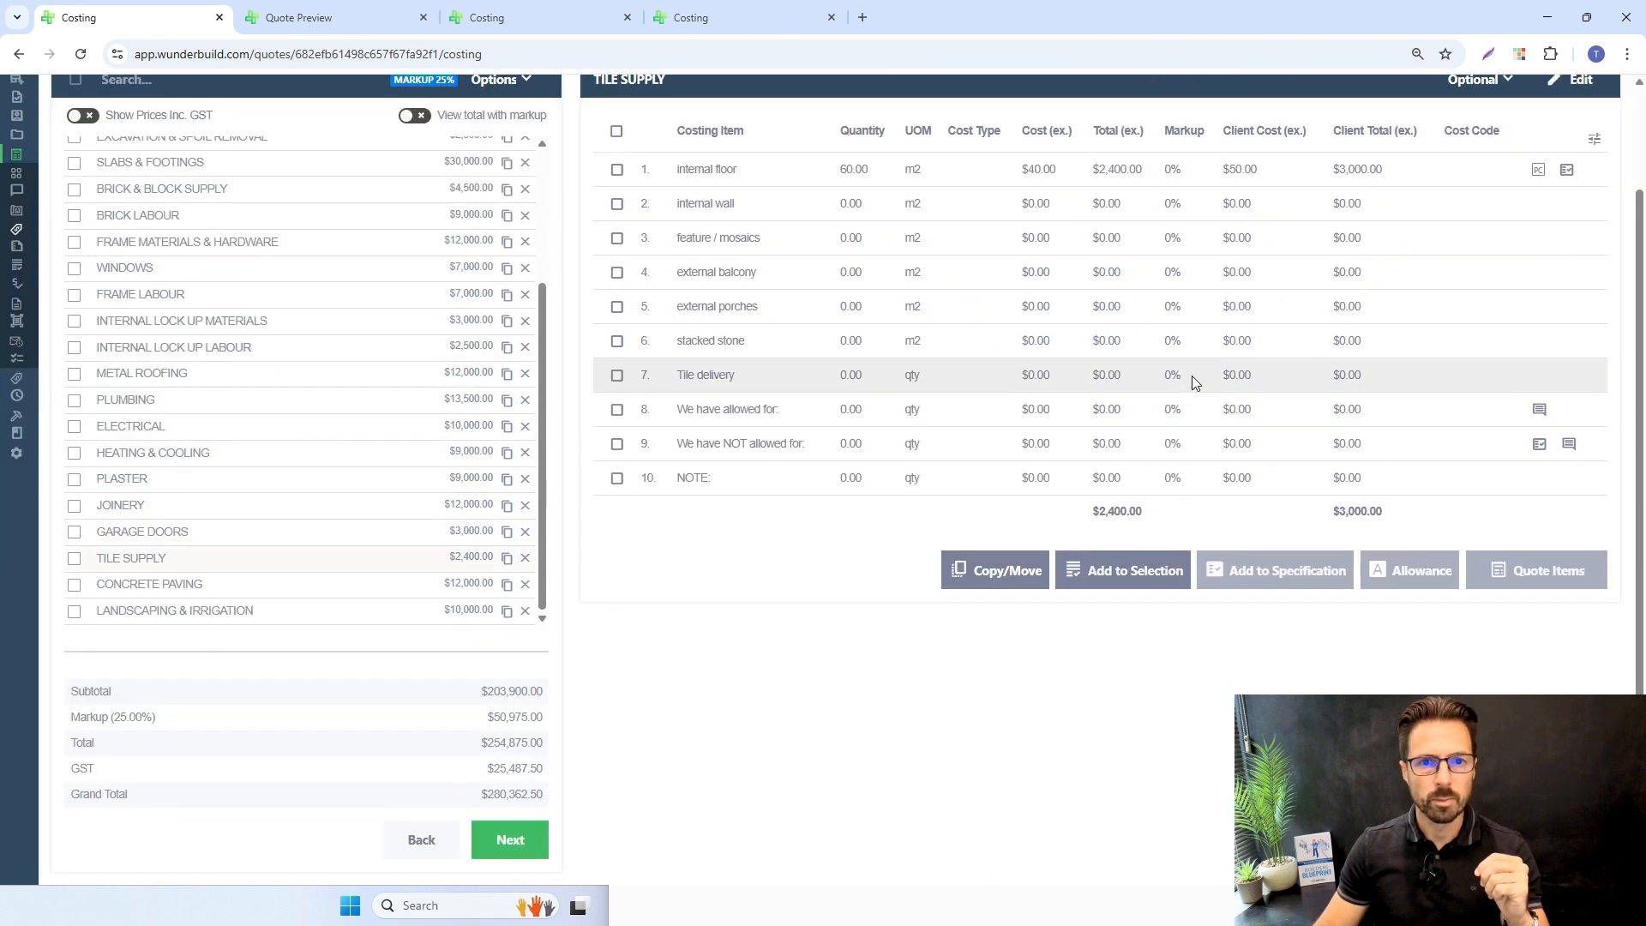
pyautogui.scroll(2, 1191, 376)
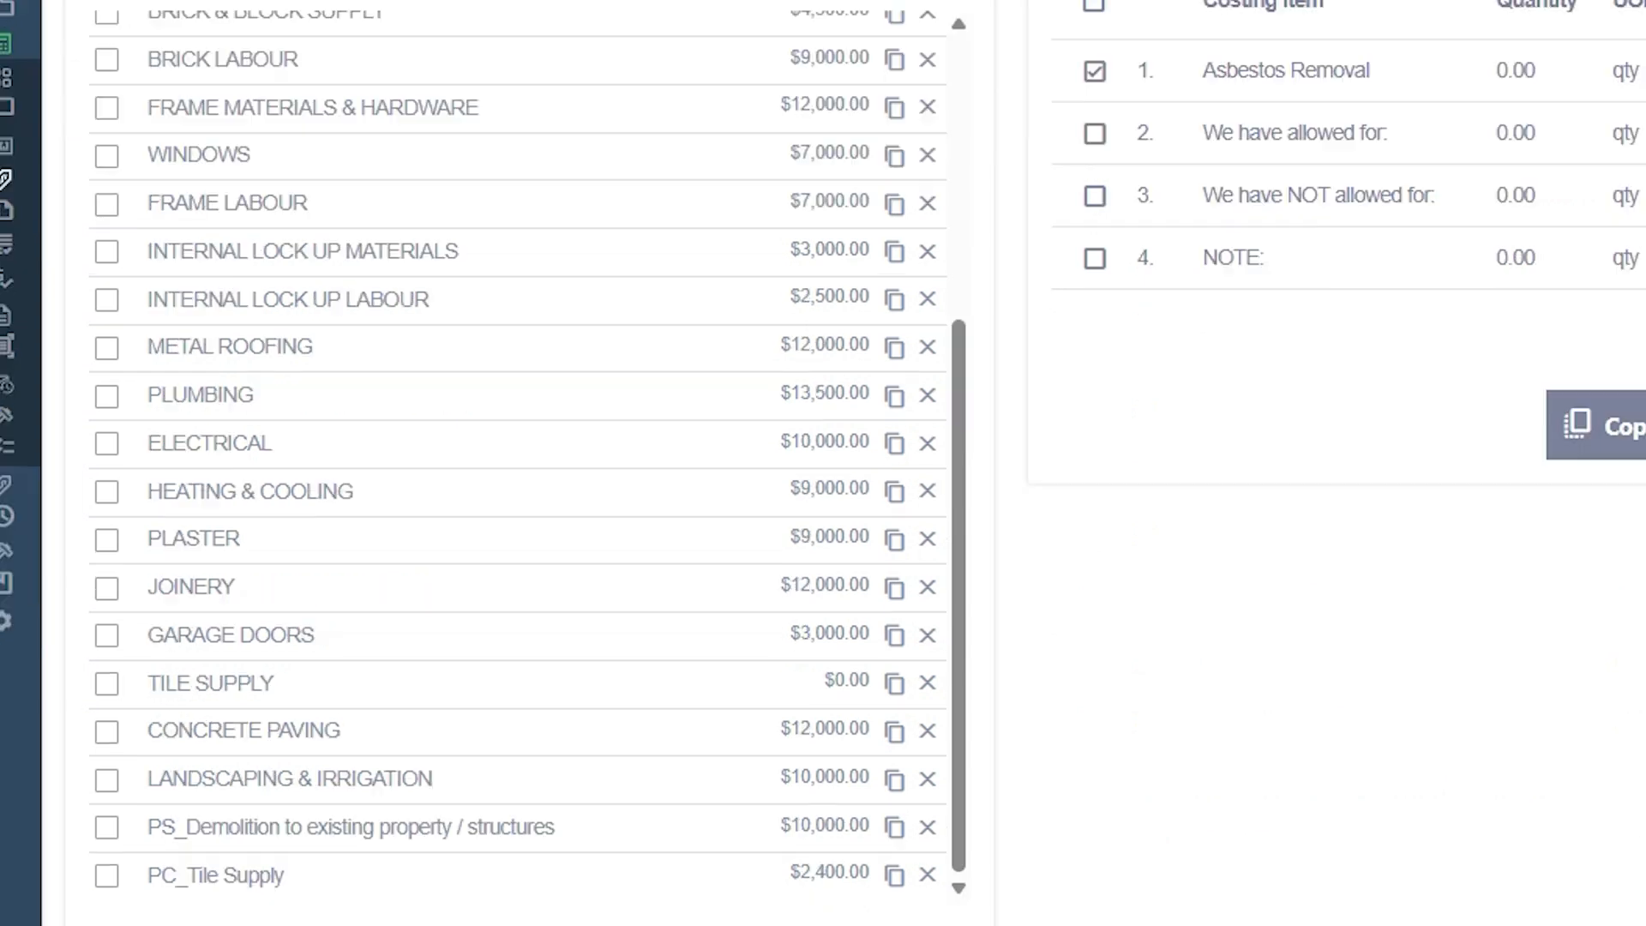
# Review the costing category lists and totals of the won fixed stage claim quote and the tender quote
pyautogui.scroll(5, 383, 511)
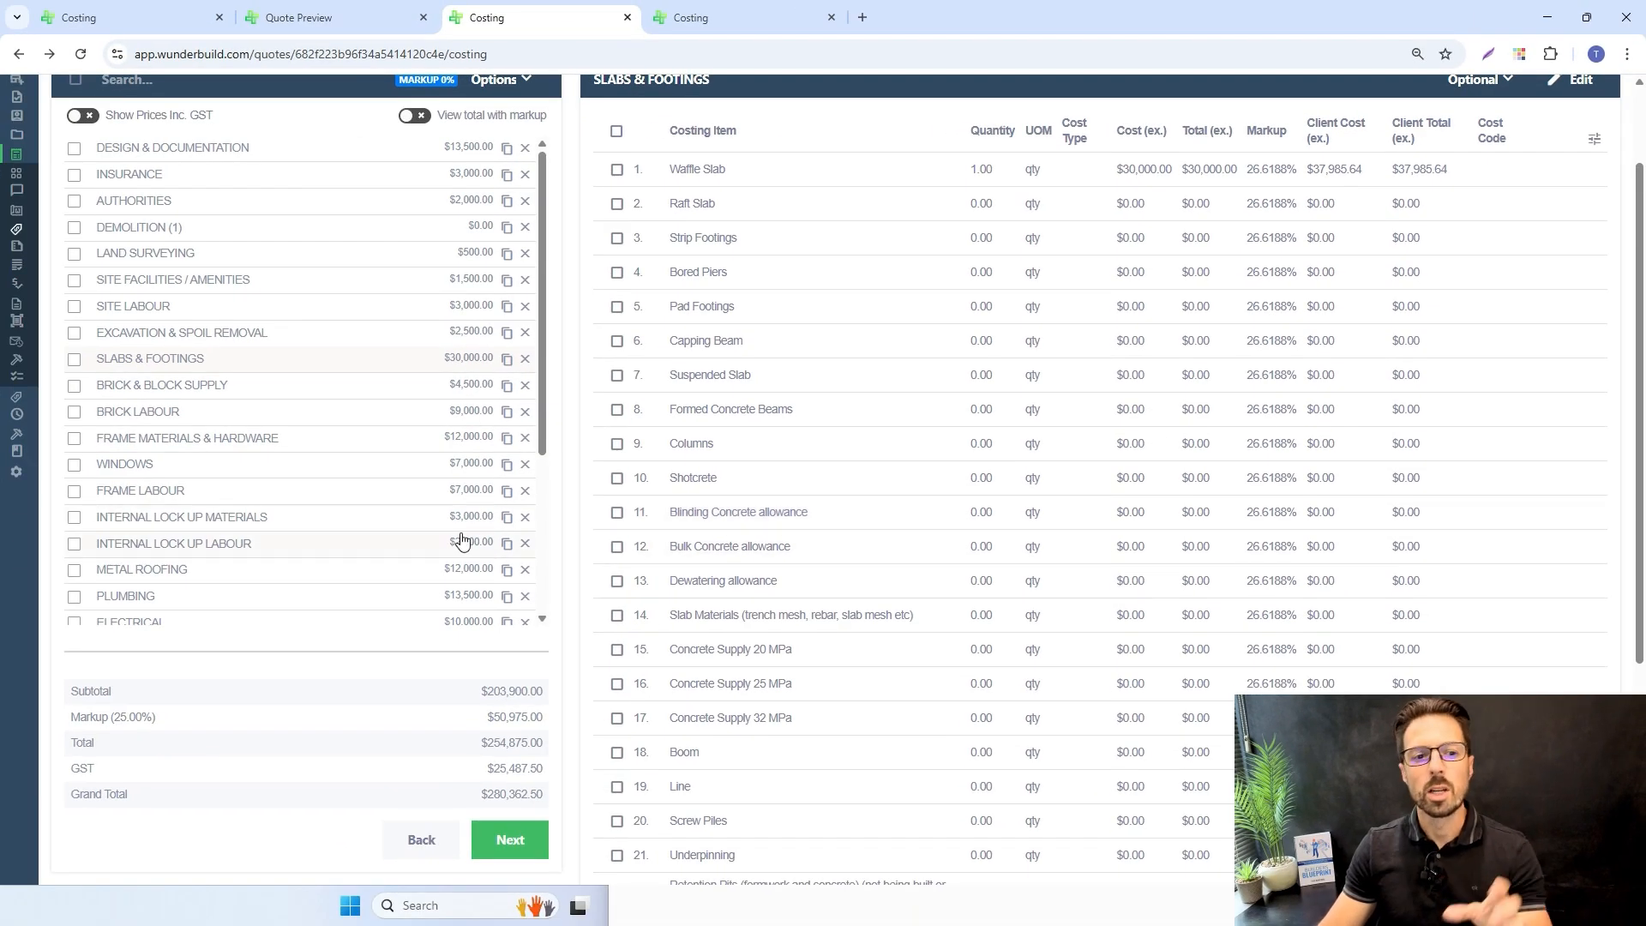
pyautogui.scroll(-1, 463, 543)
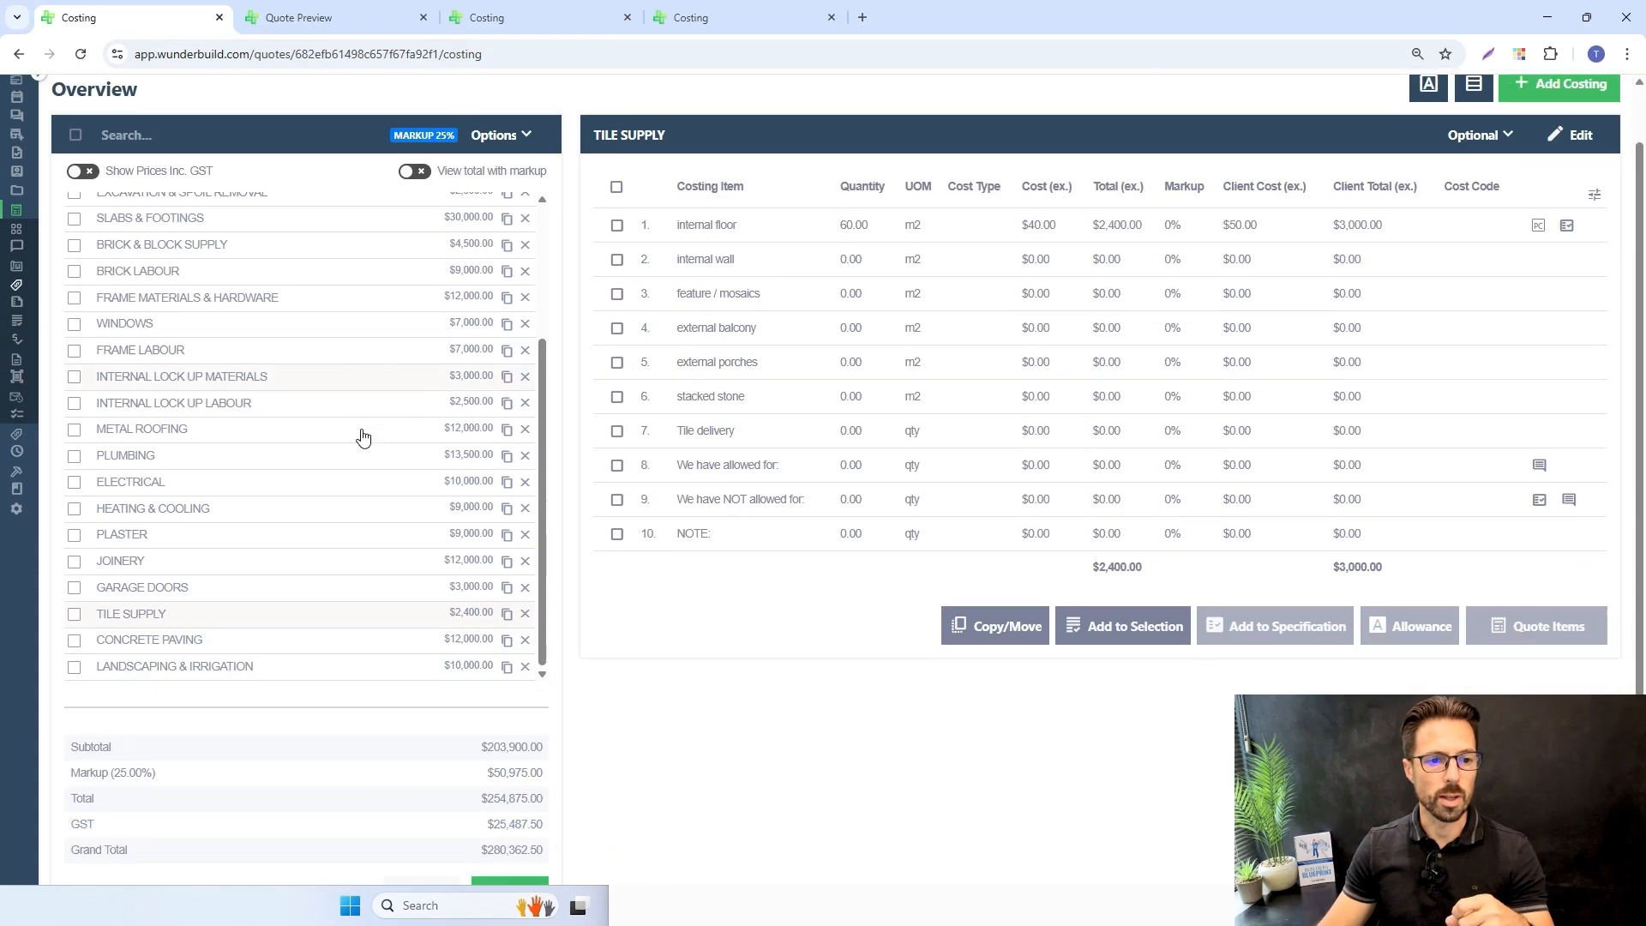
pyautogui.scroll(-1, 363, 438)
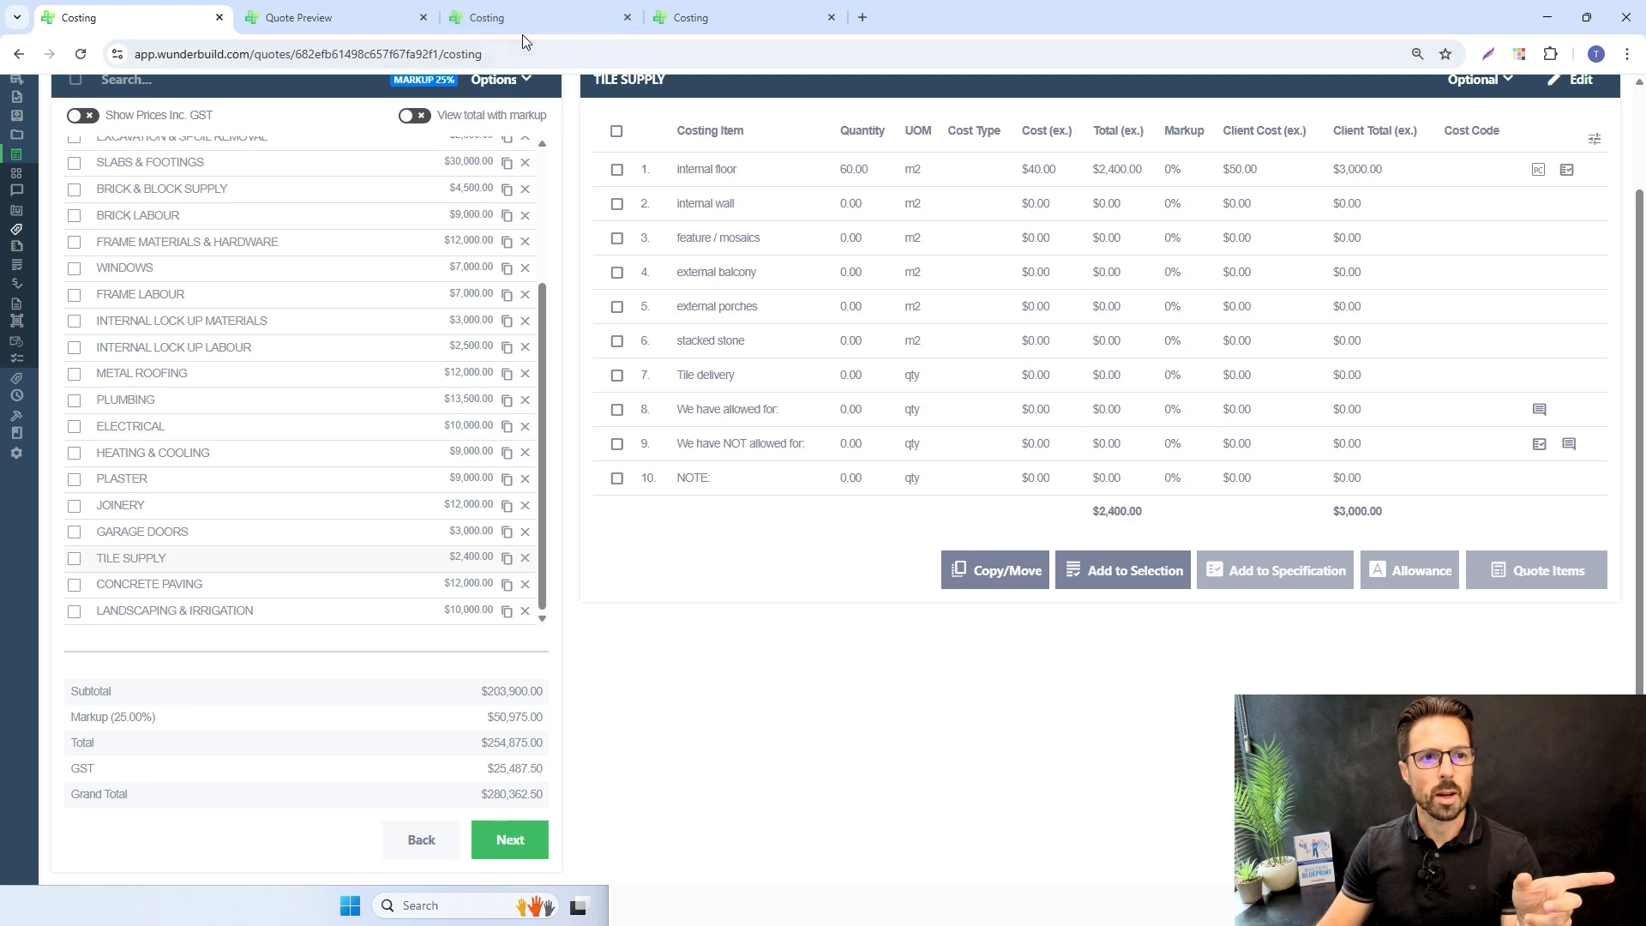
# In the won quote's costing, view the items of the PS_Demolition to existing property / structures and PC_Tile Supply categories
pyautogui.click(500, 18)
pyautogui.scroll(-2, 463, 407)
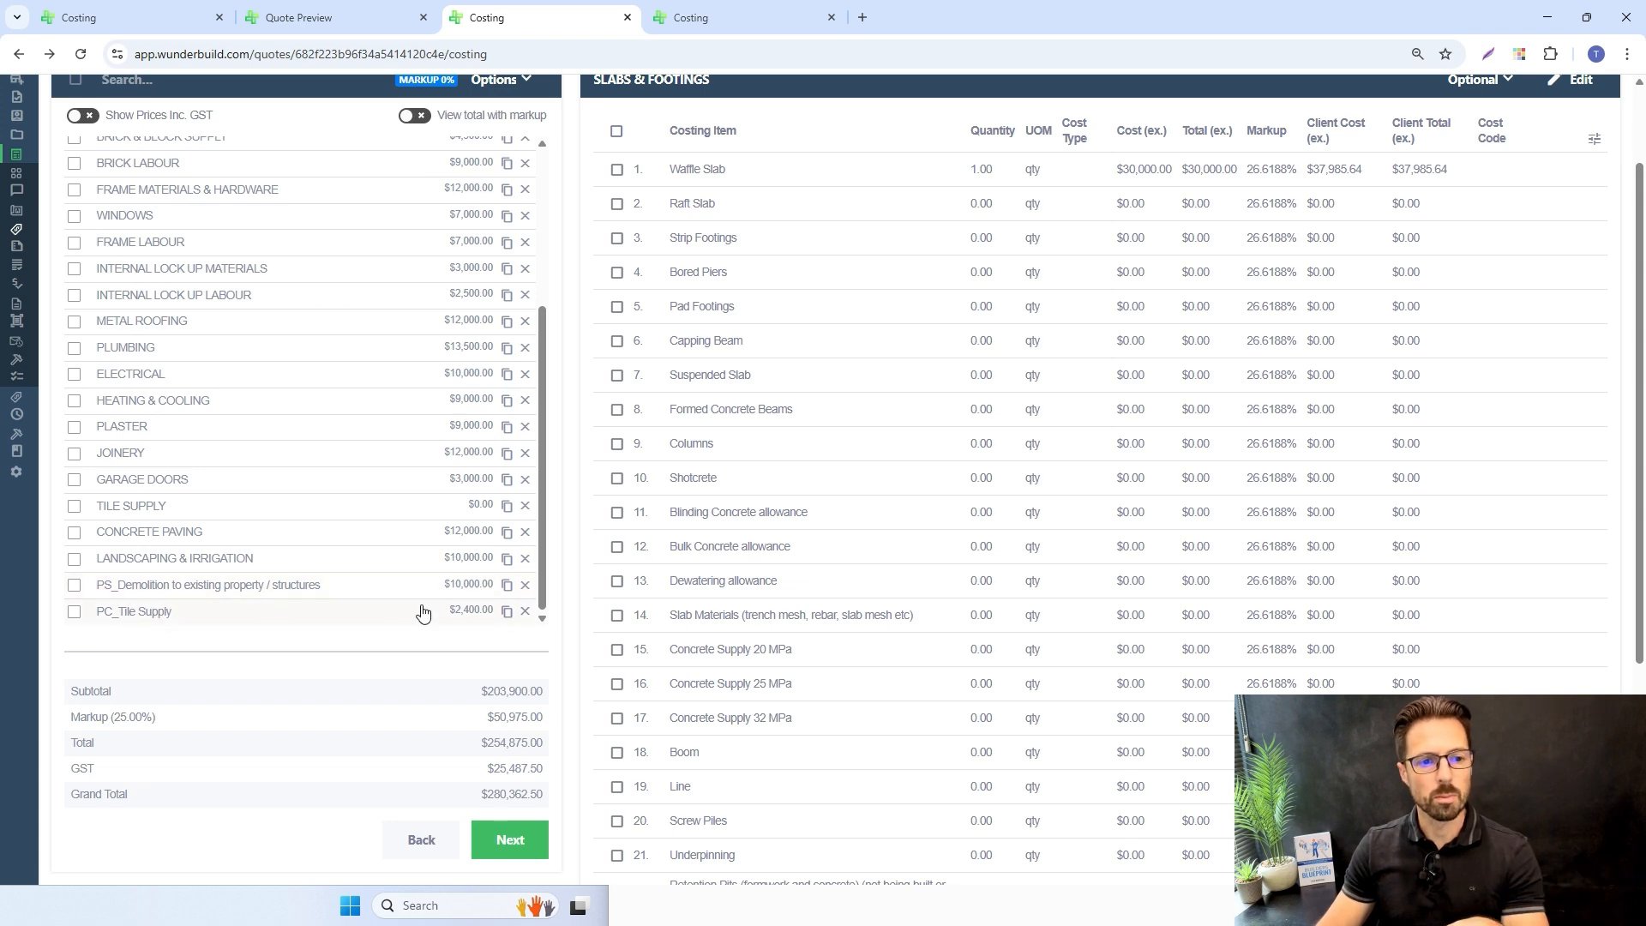
pyautogui.click(351, 594)
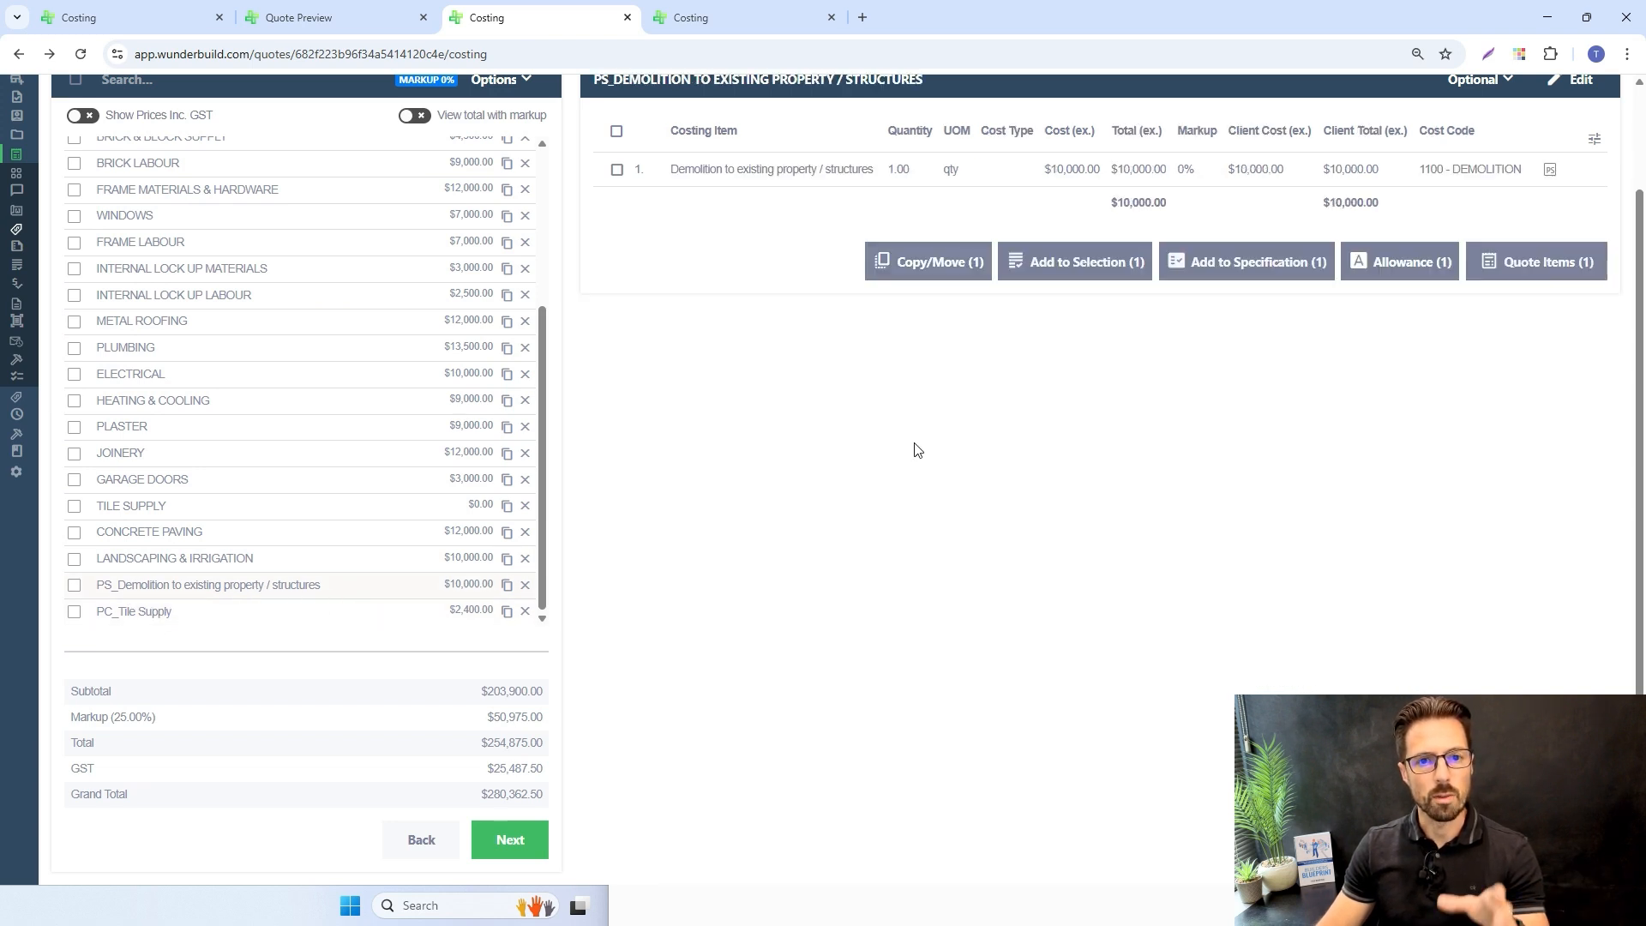
pyautogui.scroll(2, 986, 385)
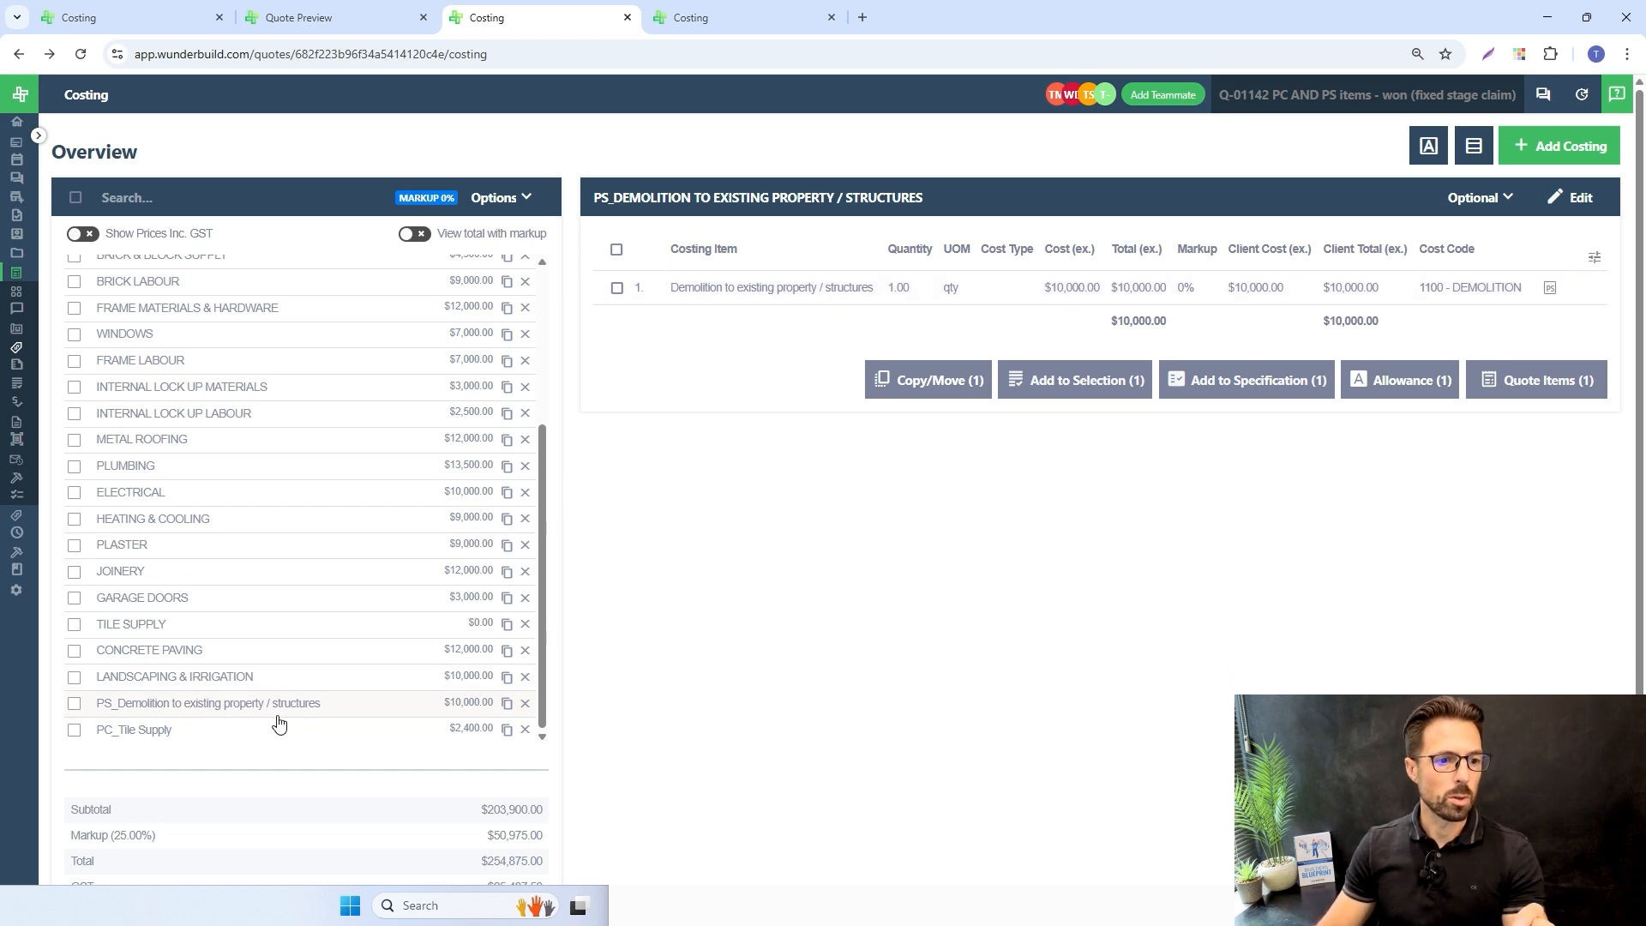
pyautogui.click(162, 733)
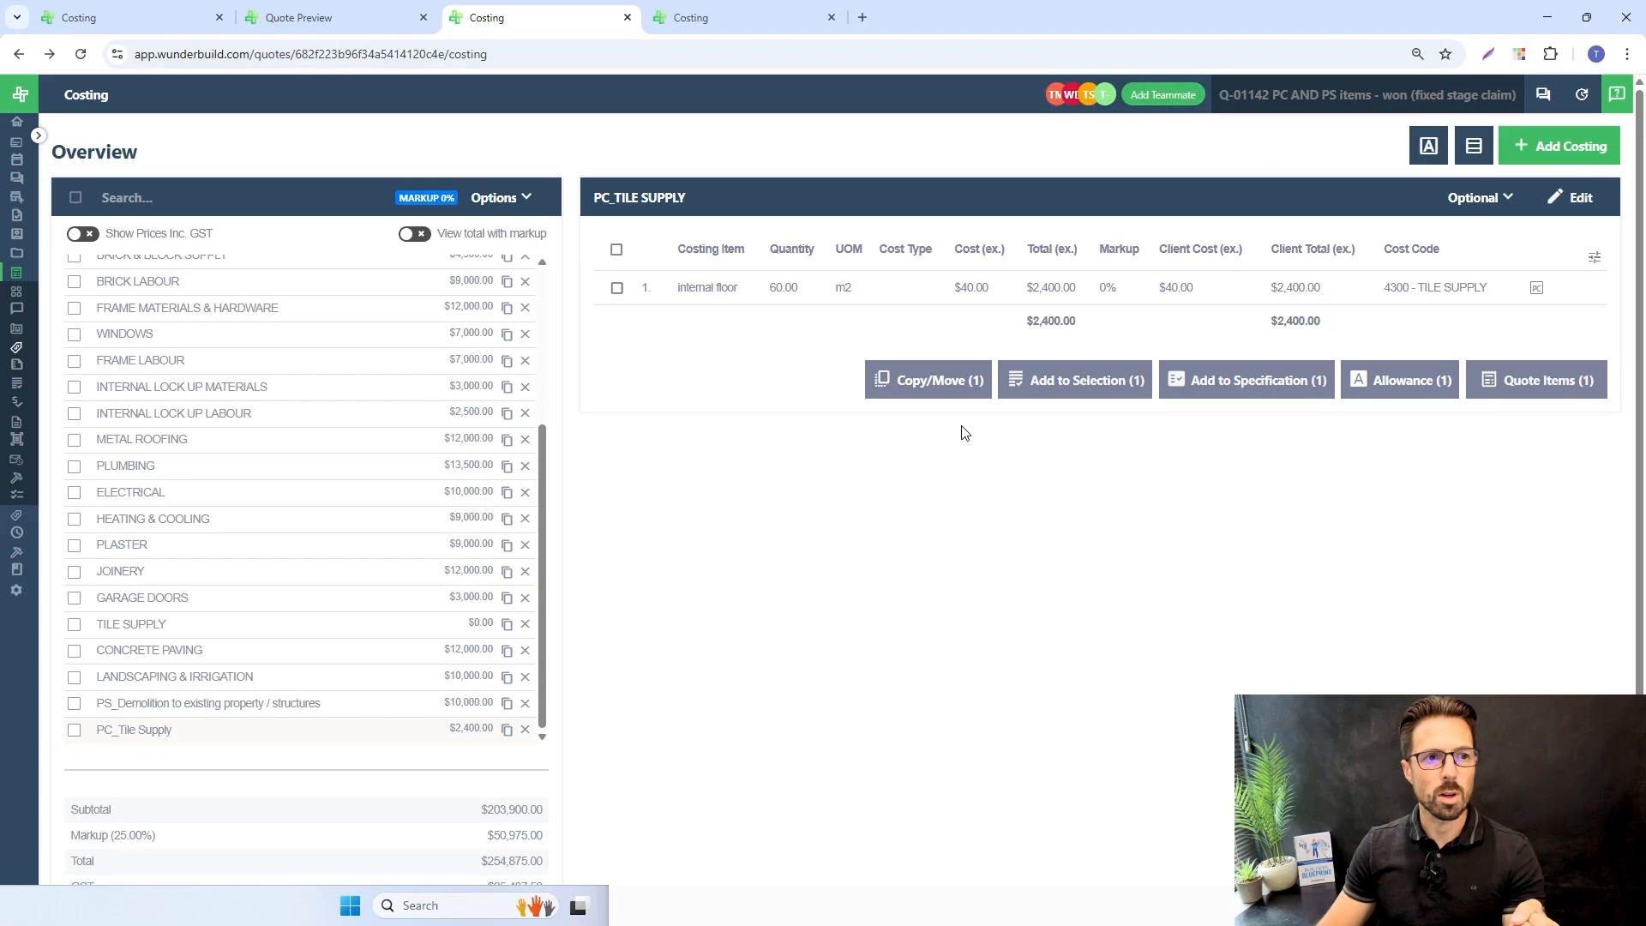
# Review the Prime Cost & Provisional Sum (Allowances) section of the quote preview, including its Demolition and Tile Supply tables
pyautogui.click(306, 30)
pyautogui.scroll(-5, 892, 549)
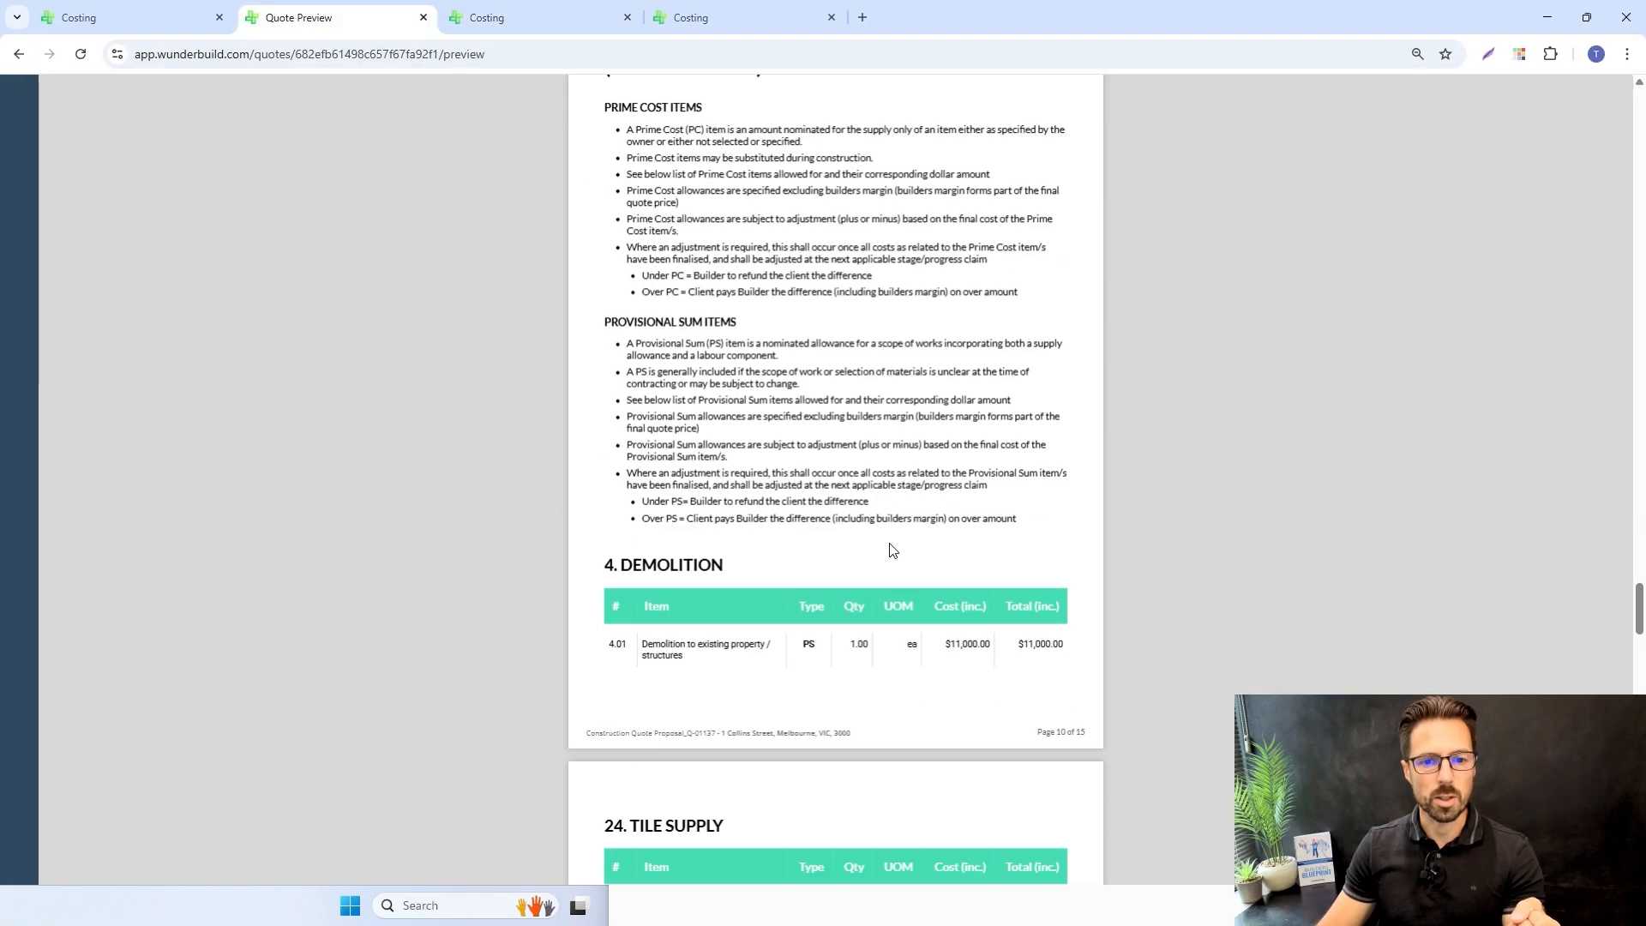
pyautogui.scroll(3, 875, 515)
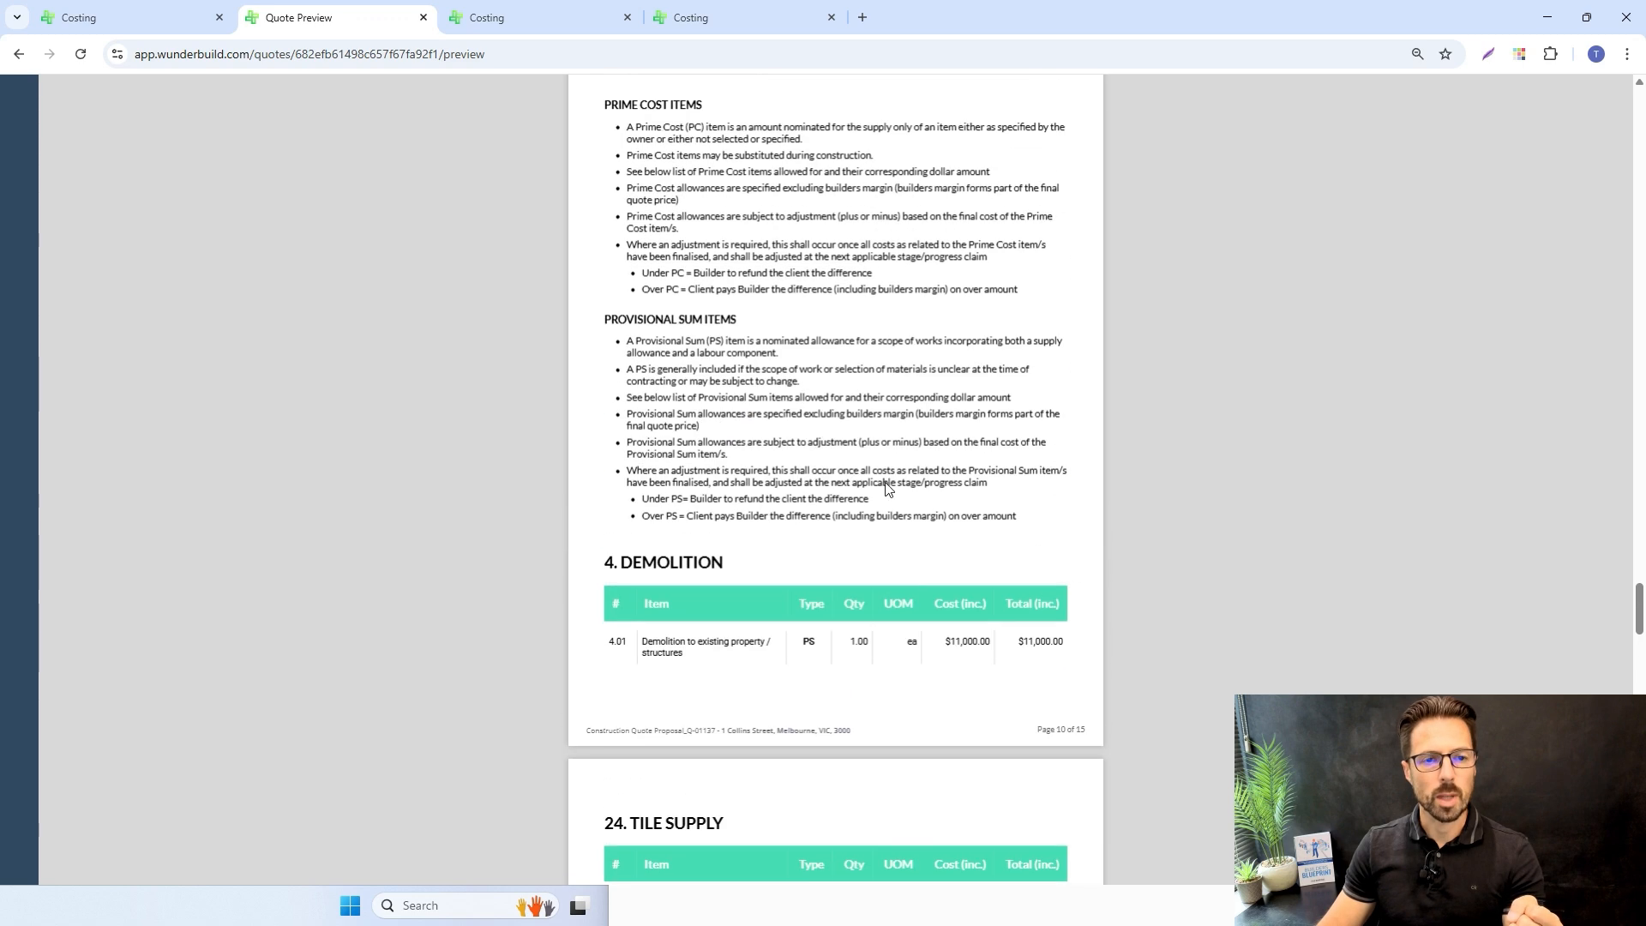
pyautogui.scroll(3, 790, 225)
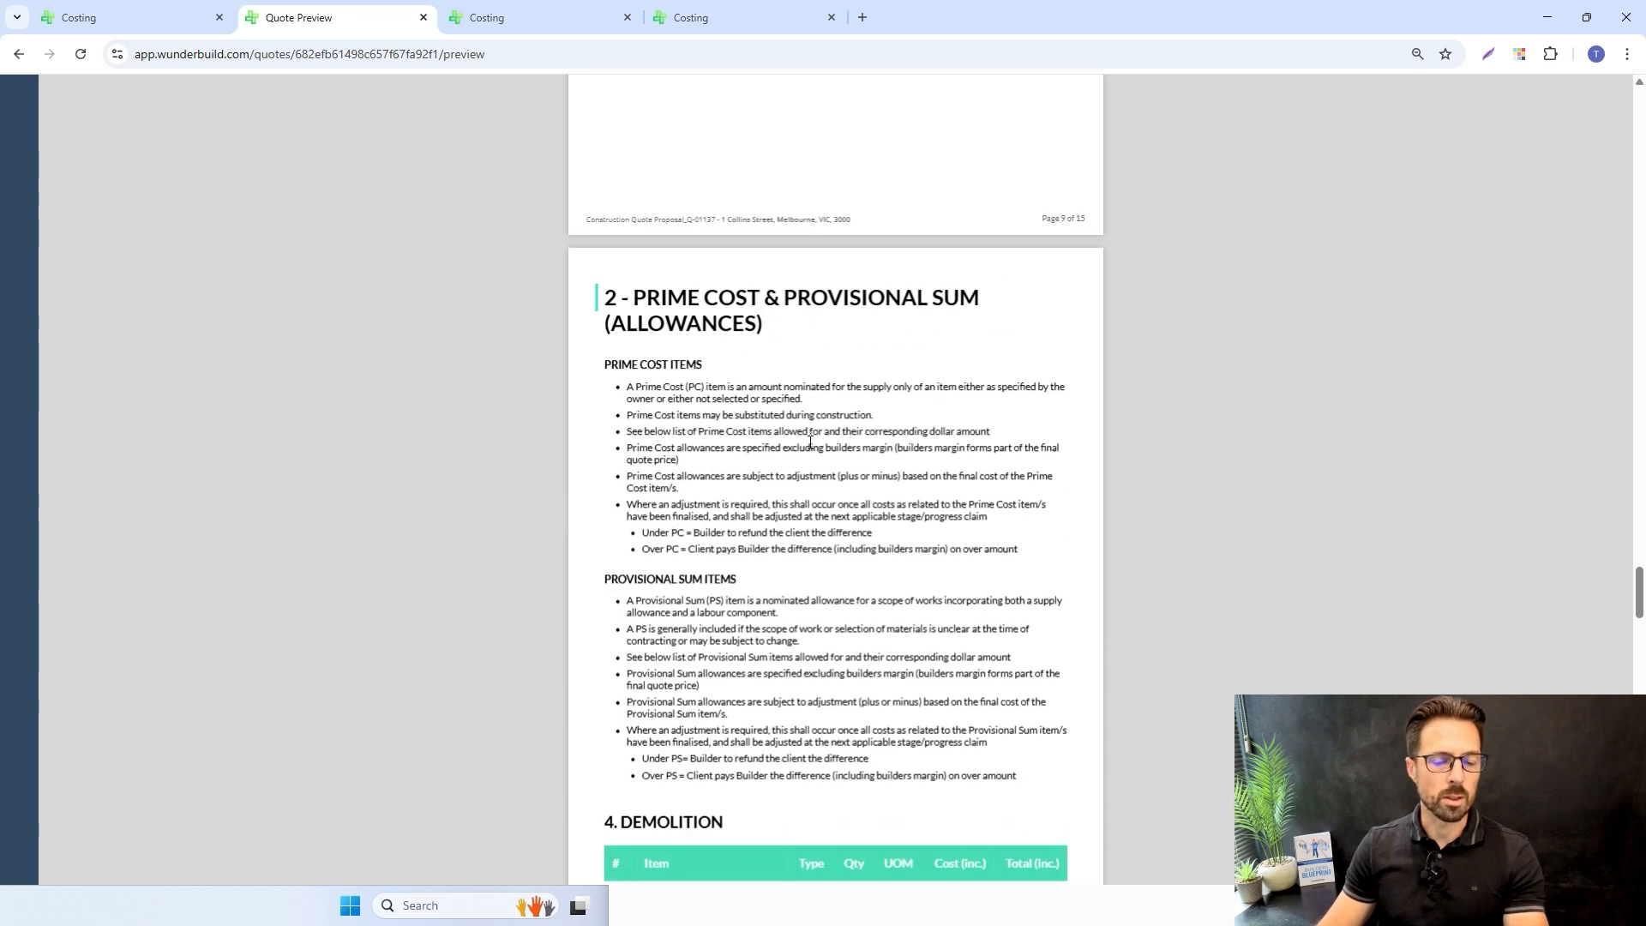
pyautogui.scroll(-5, 811, 446)
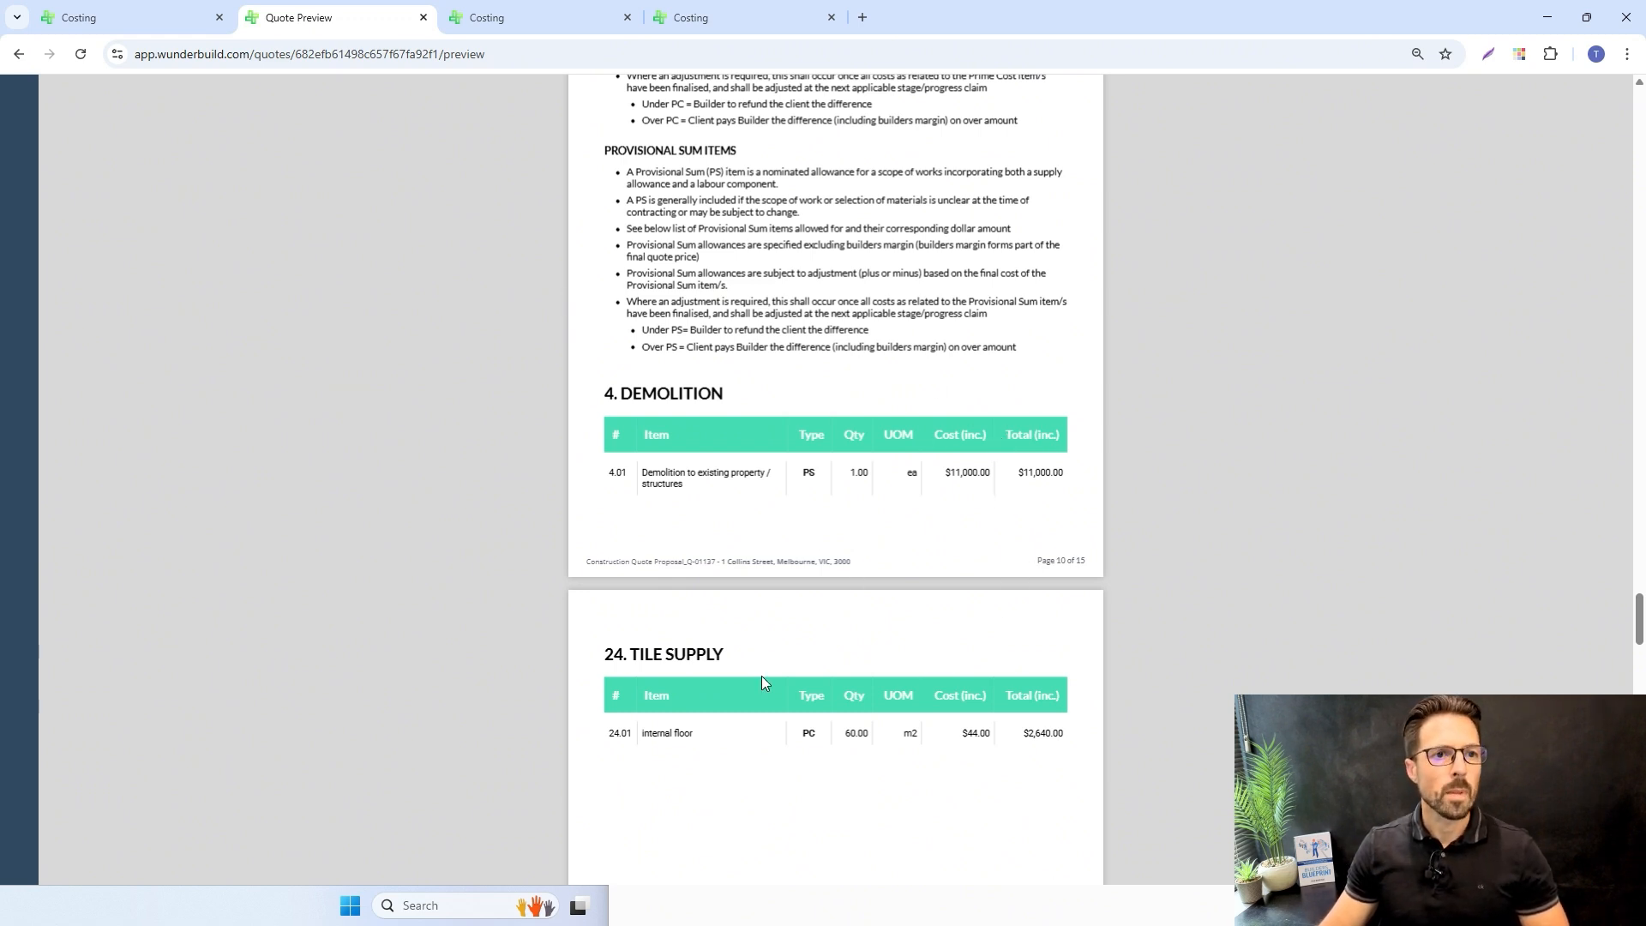
# Go to the won job's costing and view its PC_Tile Supply category
pyautogui.click(547, 19)
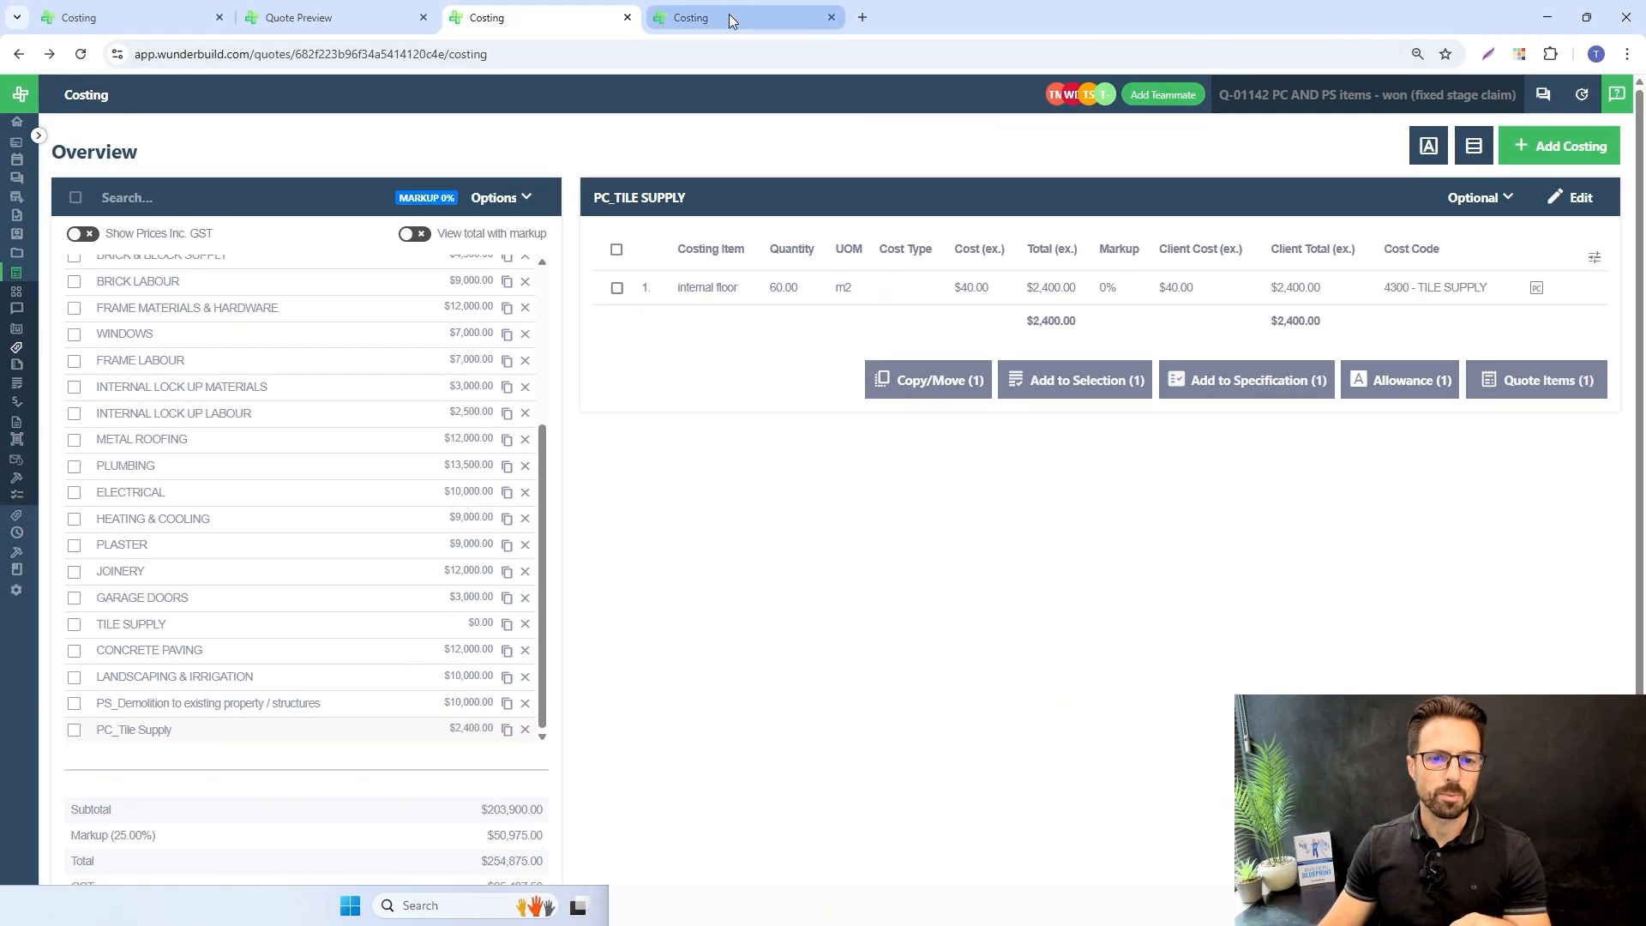
pyautogui.click(729, 16)
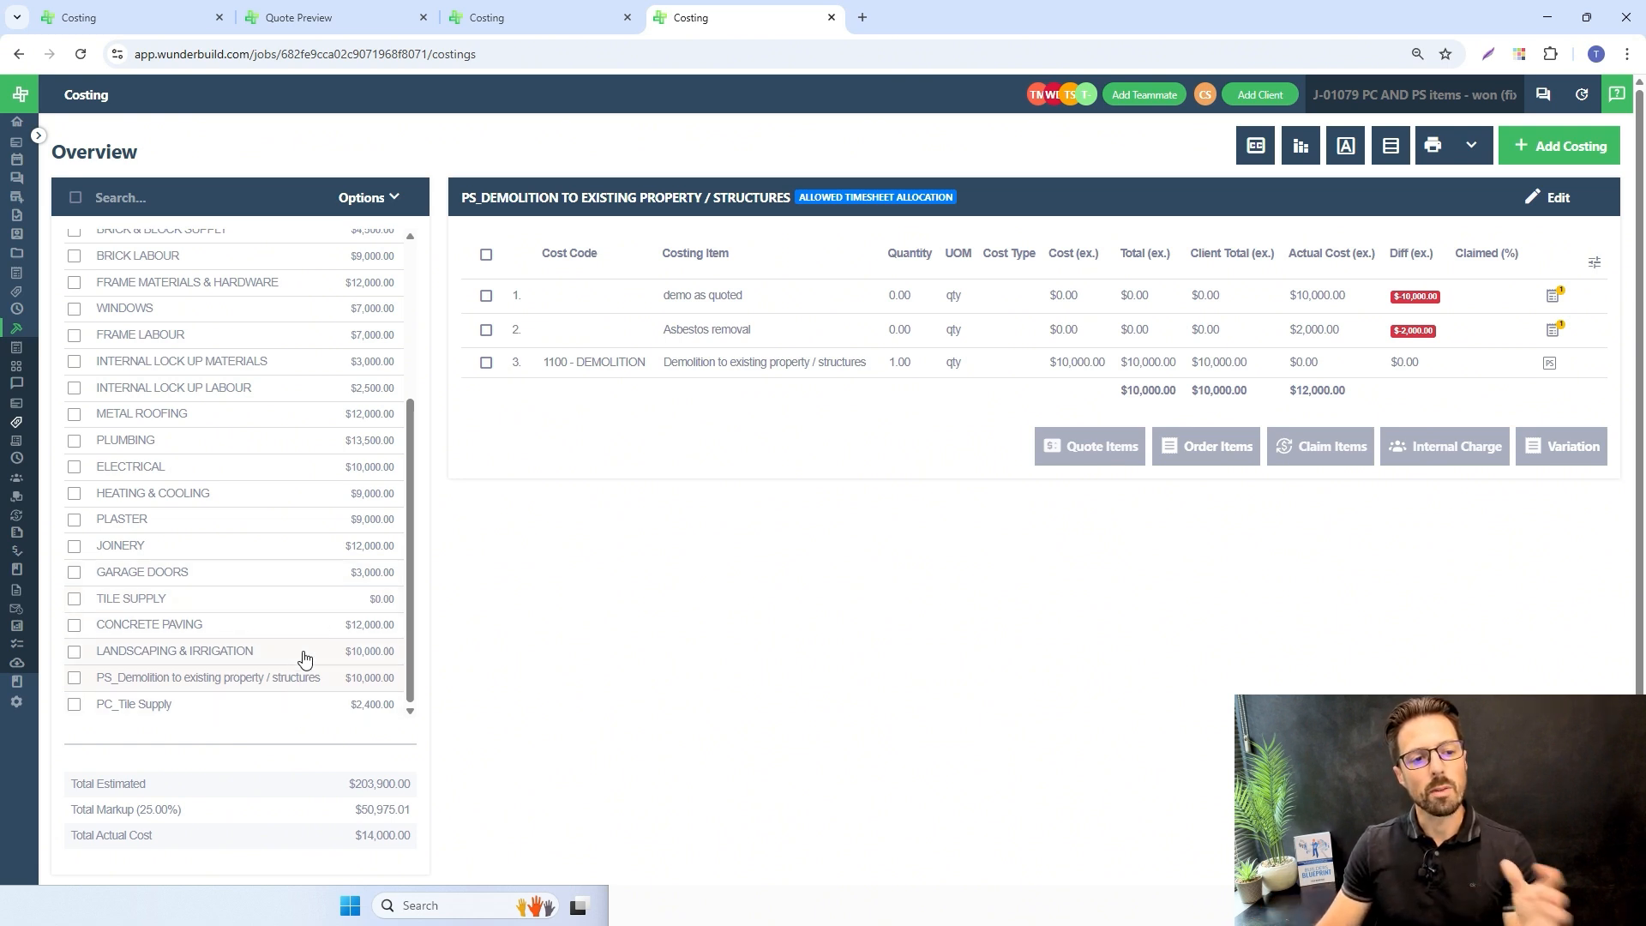
pyautogui.click(249, 715)
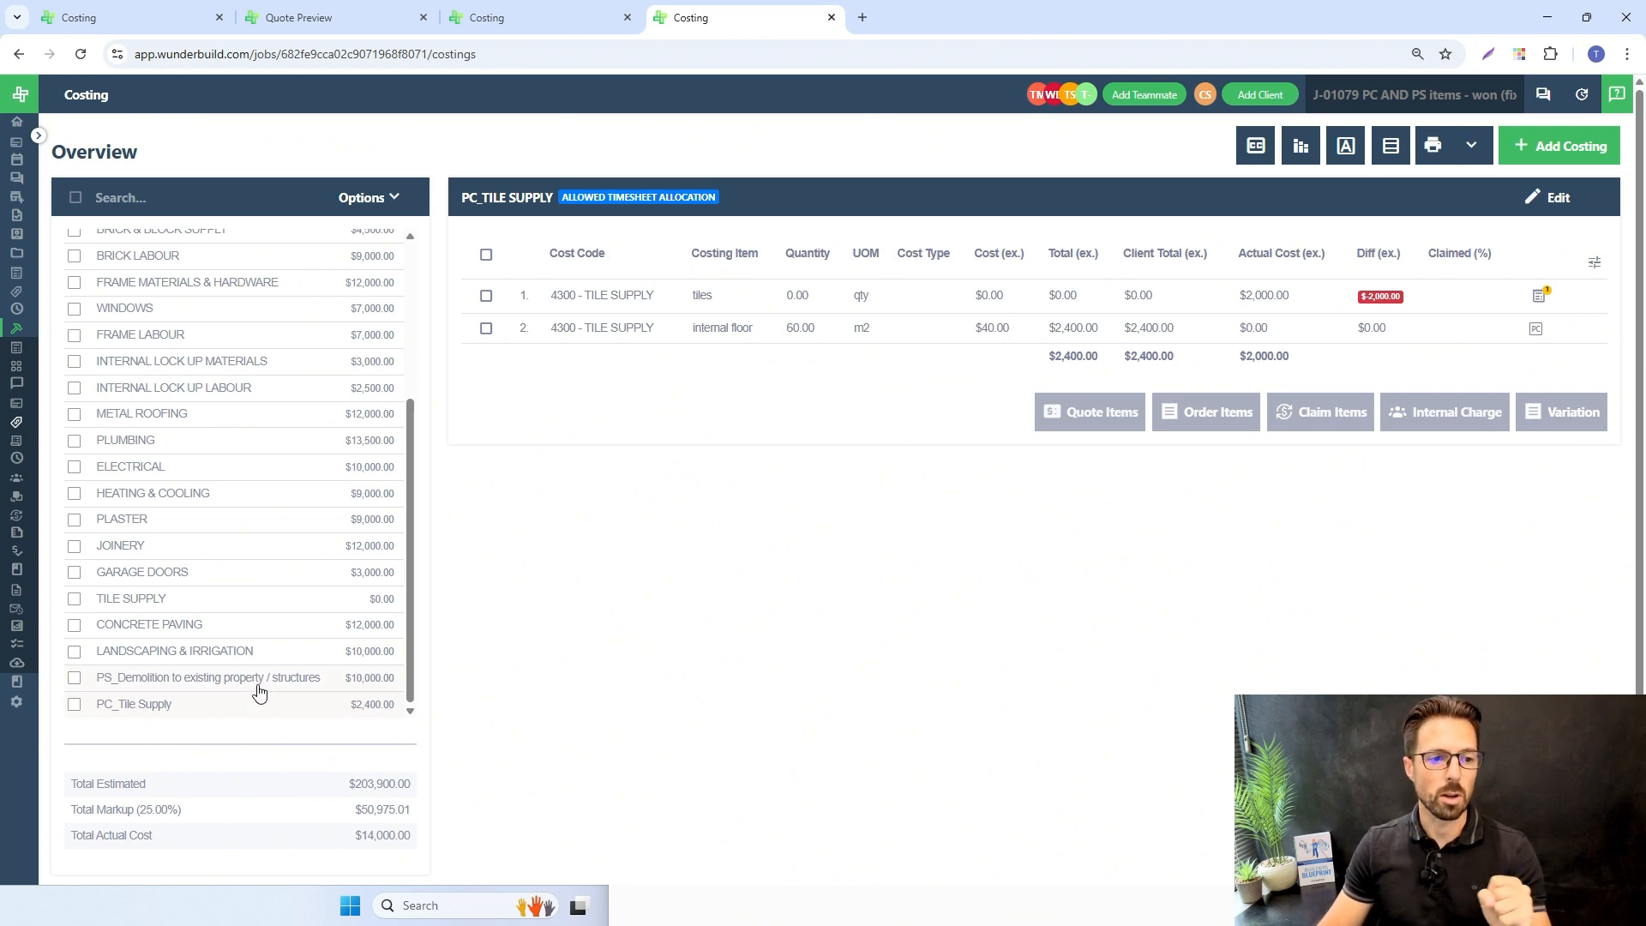
# Create an adjustment from all costing items in the job's PS_Demolition to existing property / structures category
pyautogui.click(256, 684)
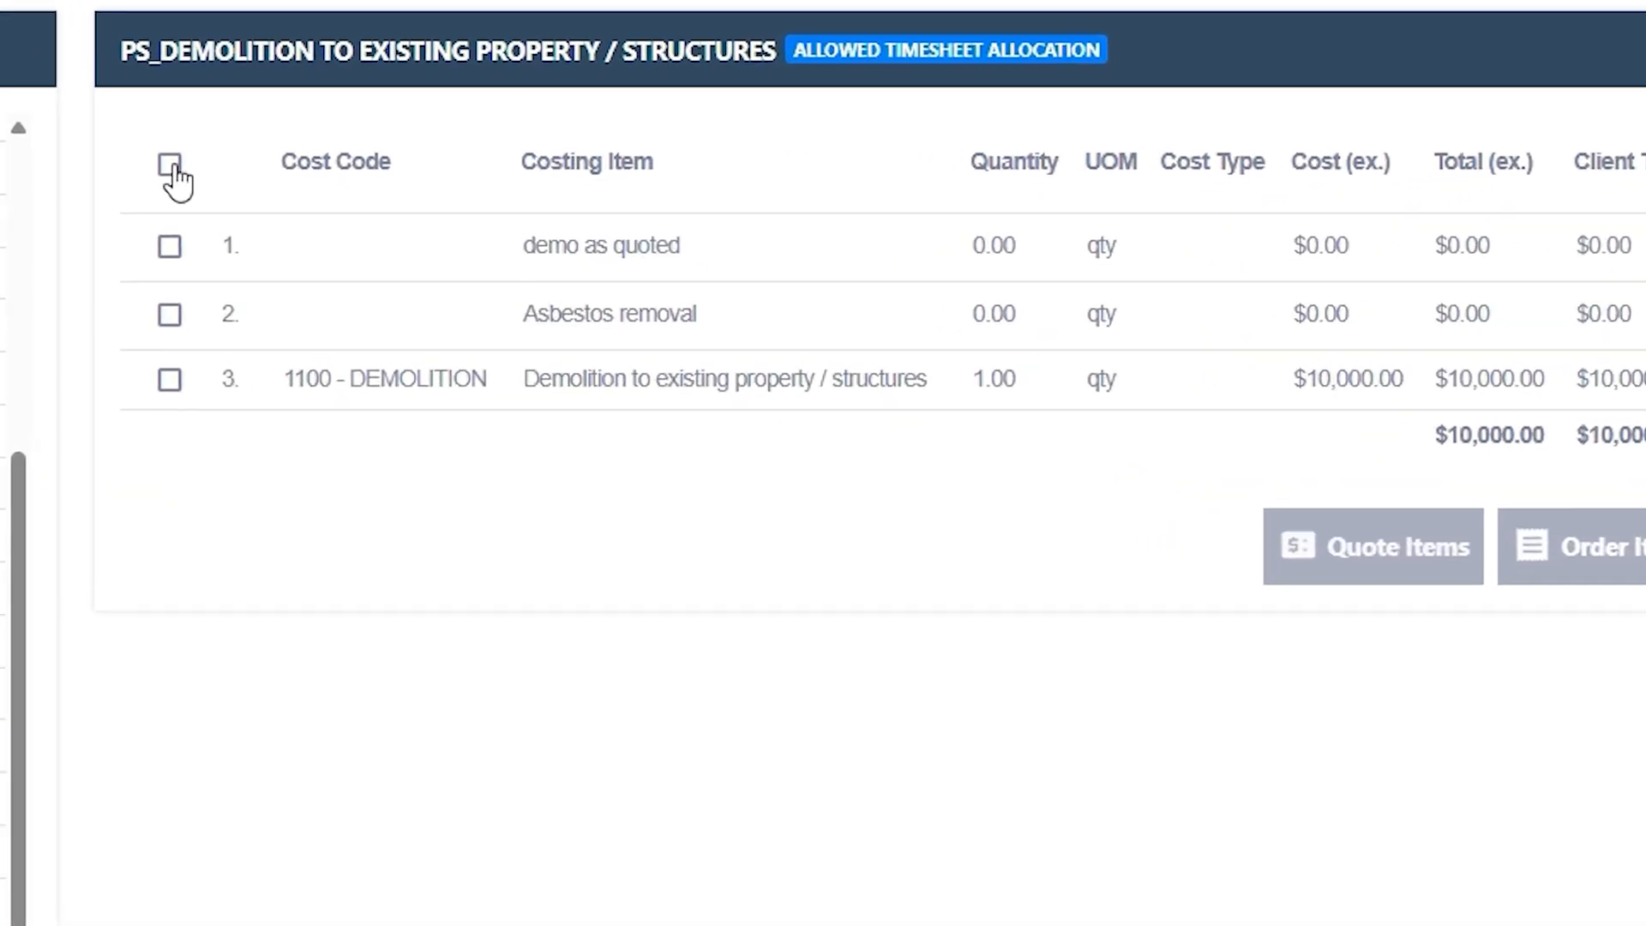
pyautogui.click(473, 251)
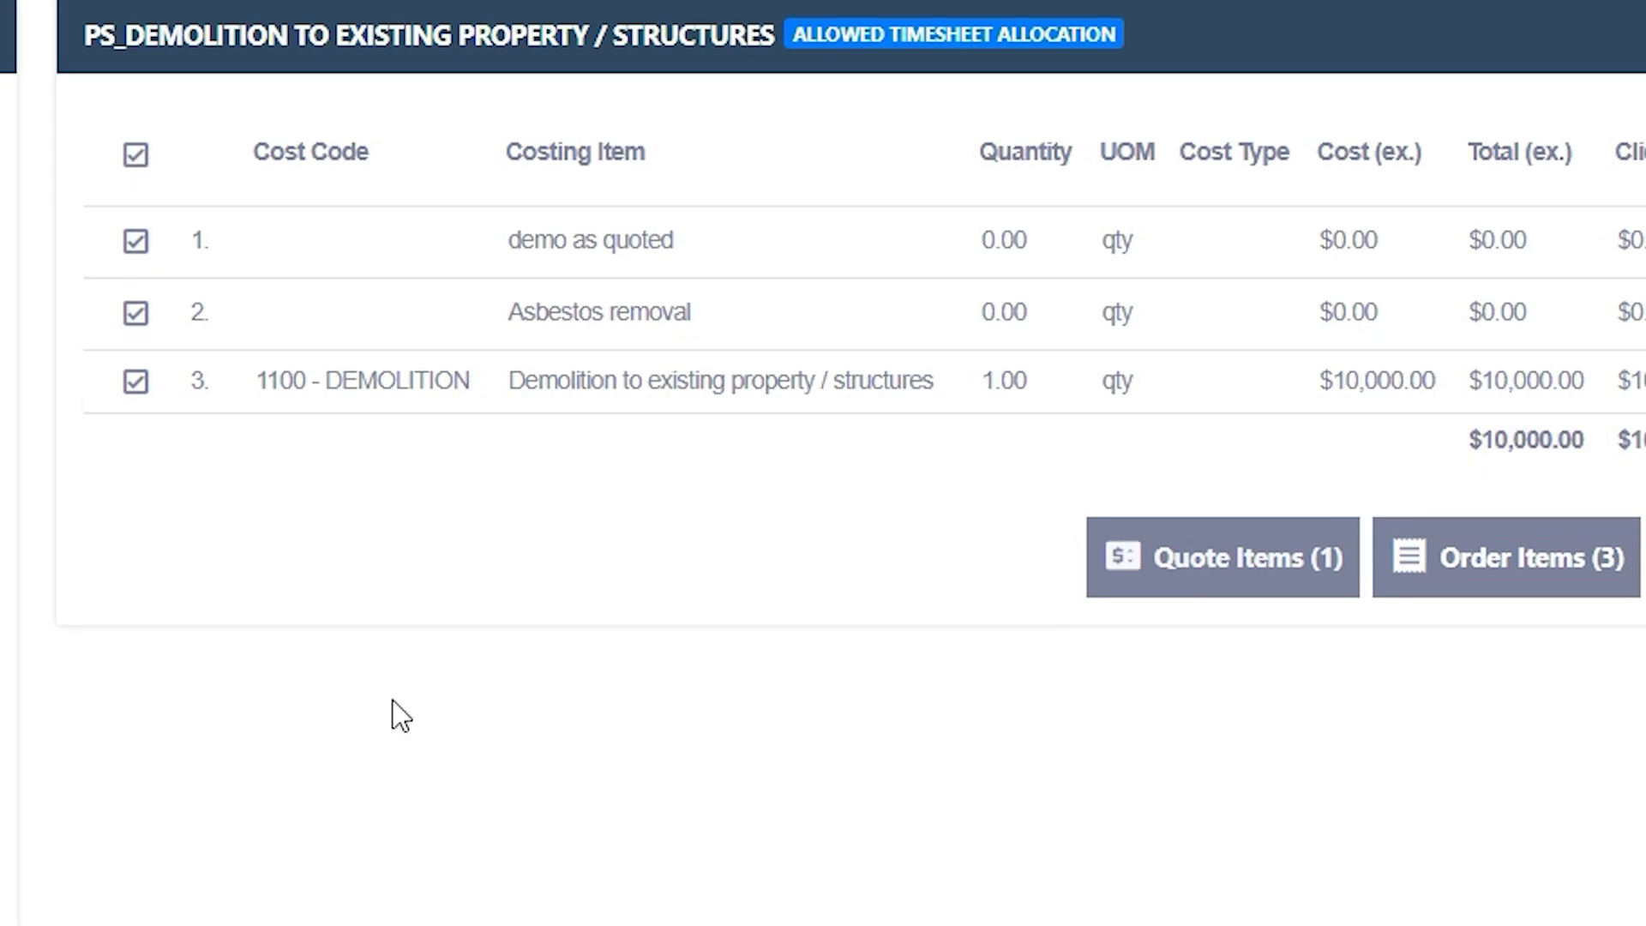
pyautogui.click(1540, 566)
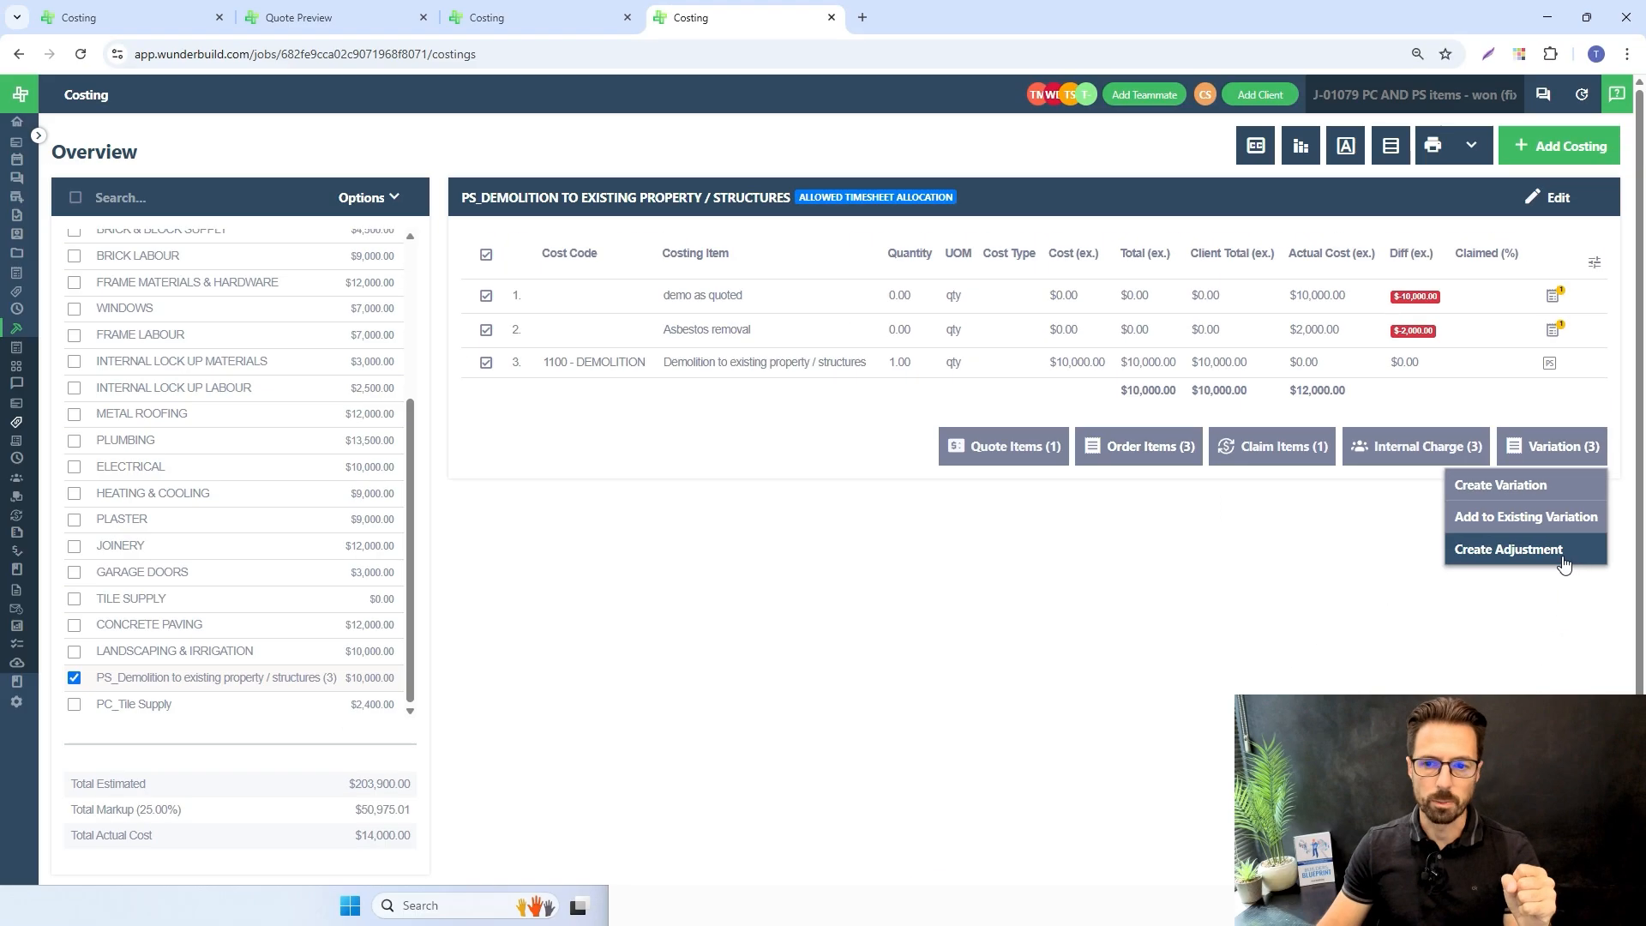
pyautogui.click(1562, 553)
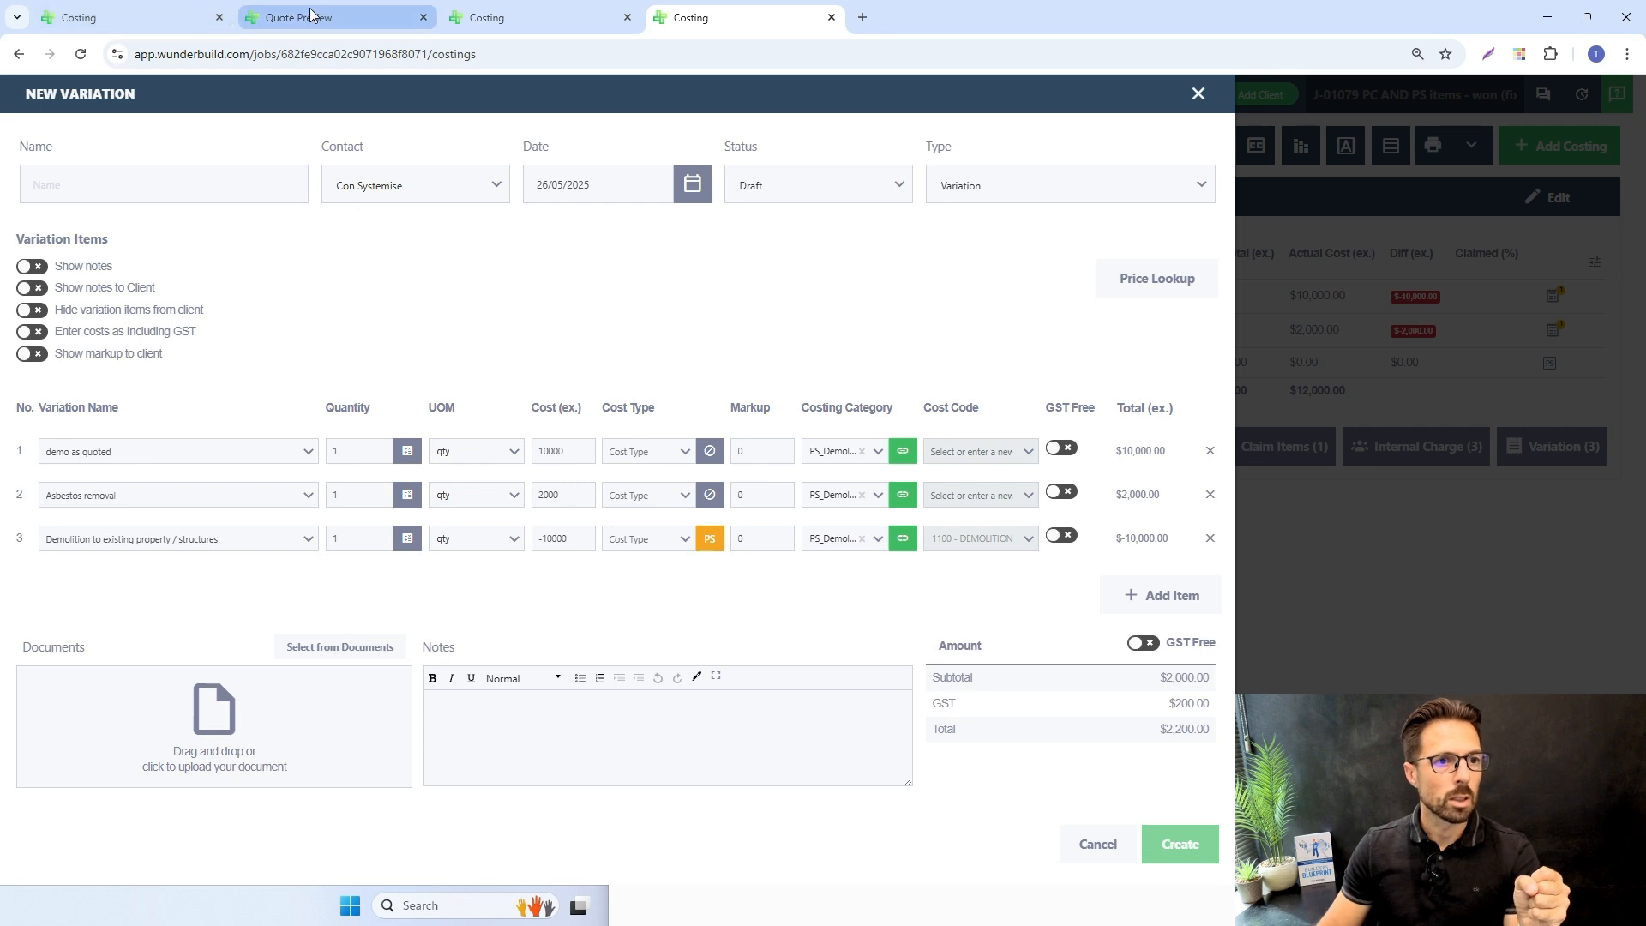
# Copy the category title PS_Demolition to existing property / structures from the won quote's costing
pyautogui.click(497, 18)
pyautogui.scroll(-2, 289, 323)
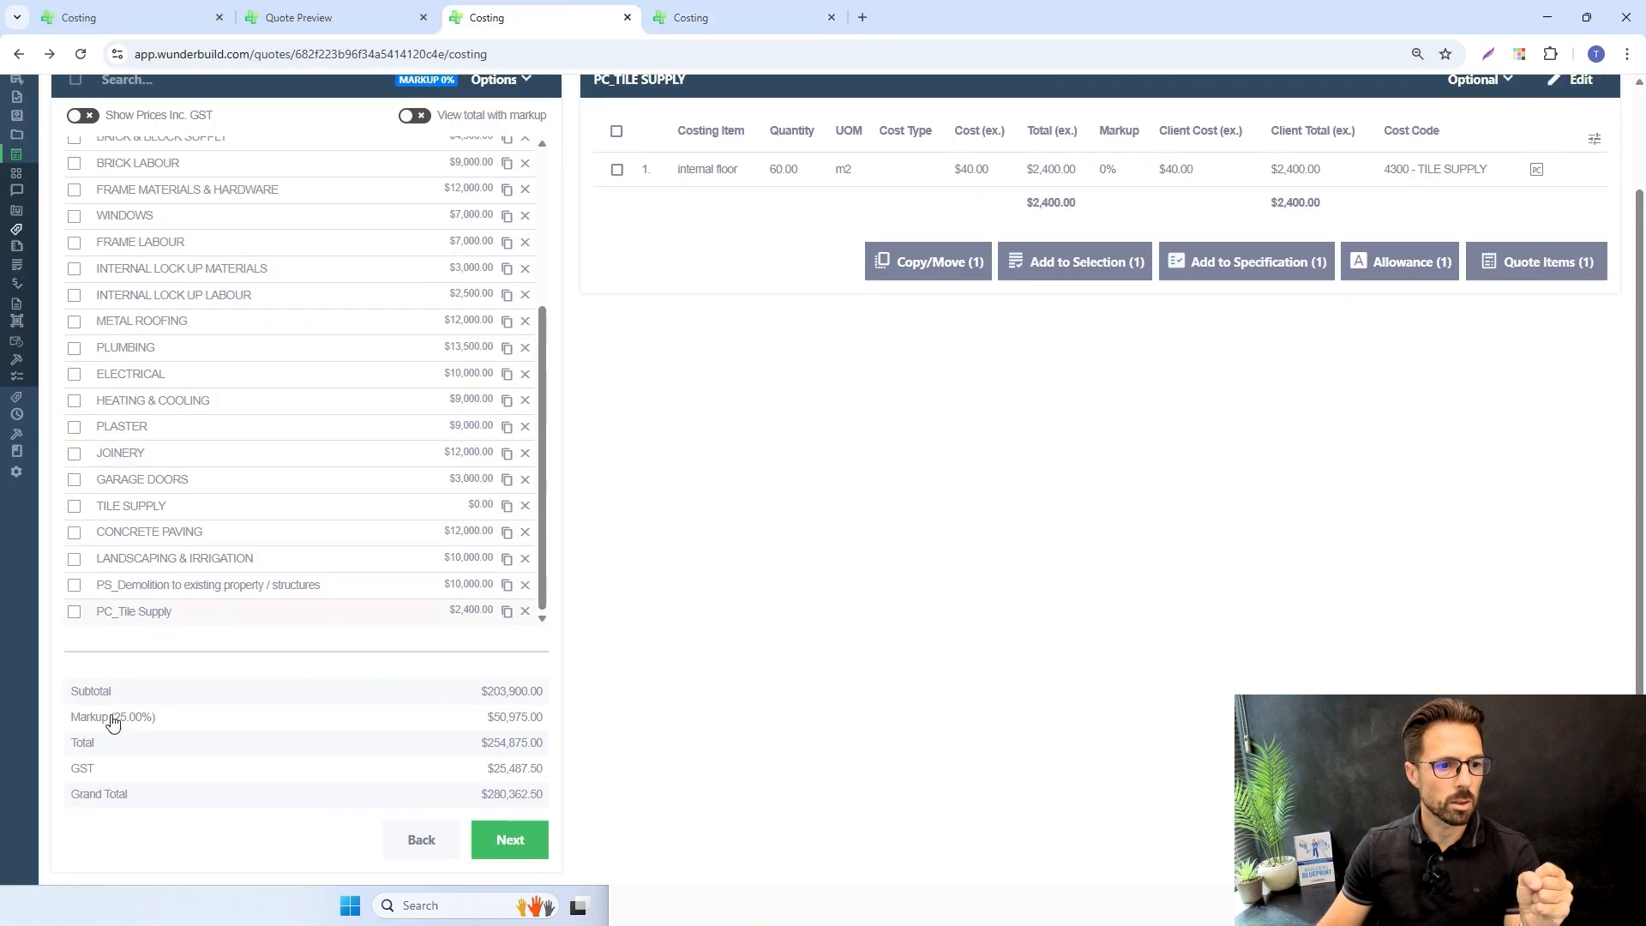
pyautogui.click(206, 588)
pyautogui.scroll(2, 643, 190)
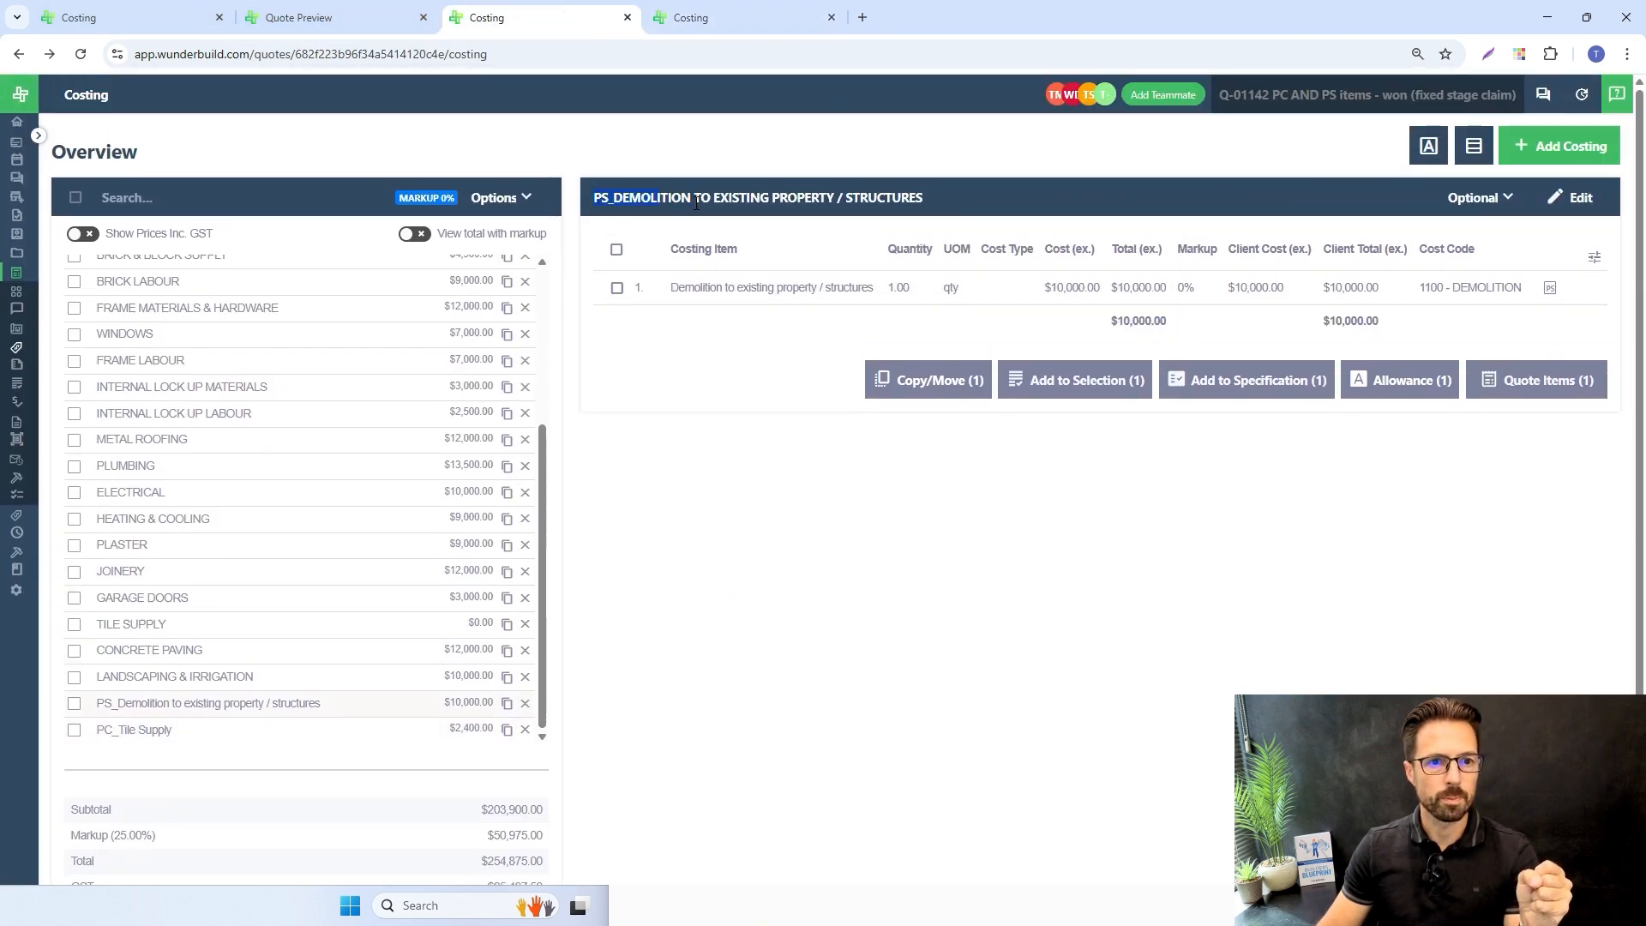
pyautogui.rightClick(931, 208)
pyautogui.click(960, 220)
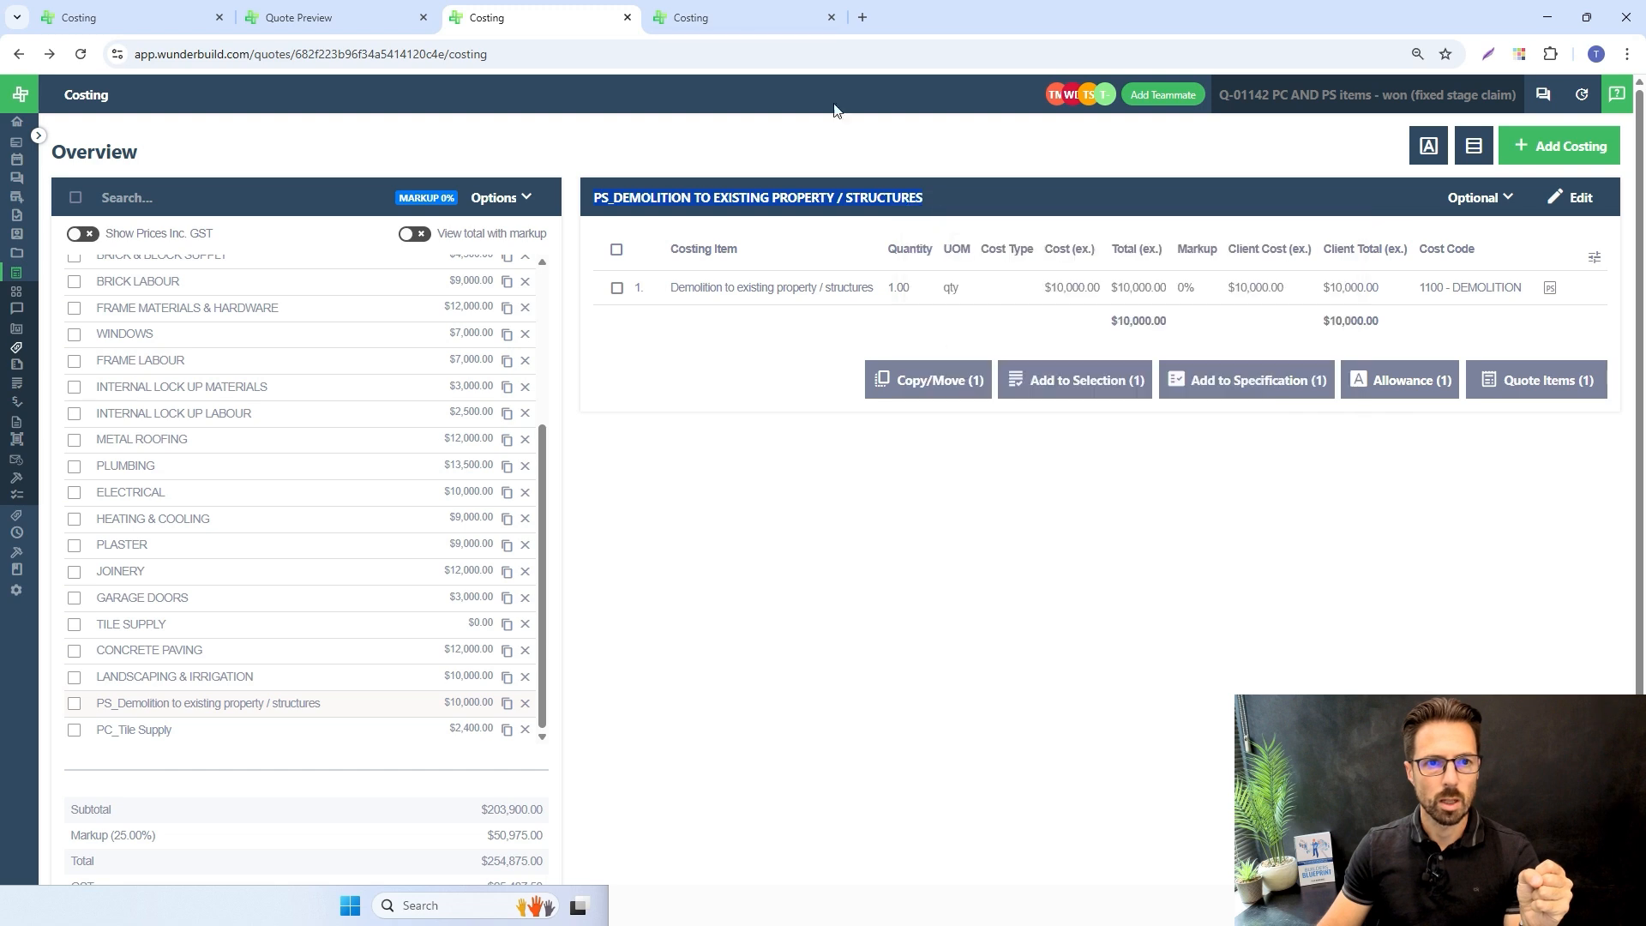
# Name the job's new variation VO_PS_Demolition to existing property / structures, using the copied category title after the VO_ prefix
pyautogui.click(737, 17)
pyautogui.click(72, 172)
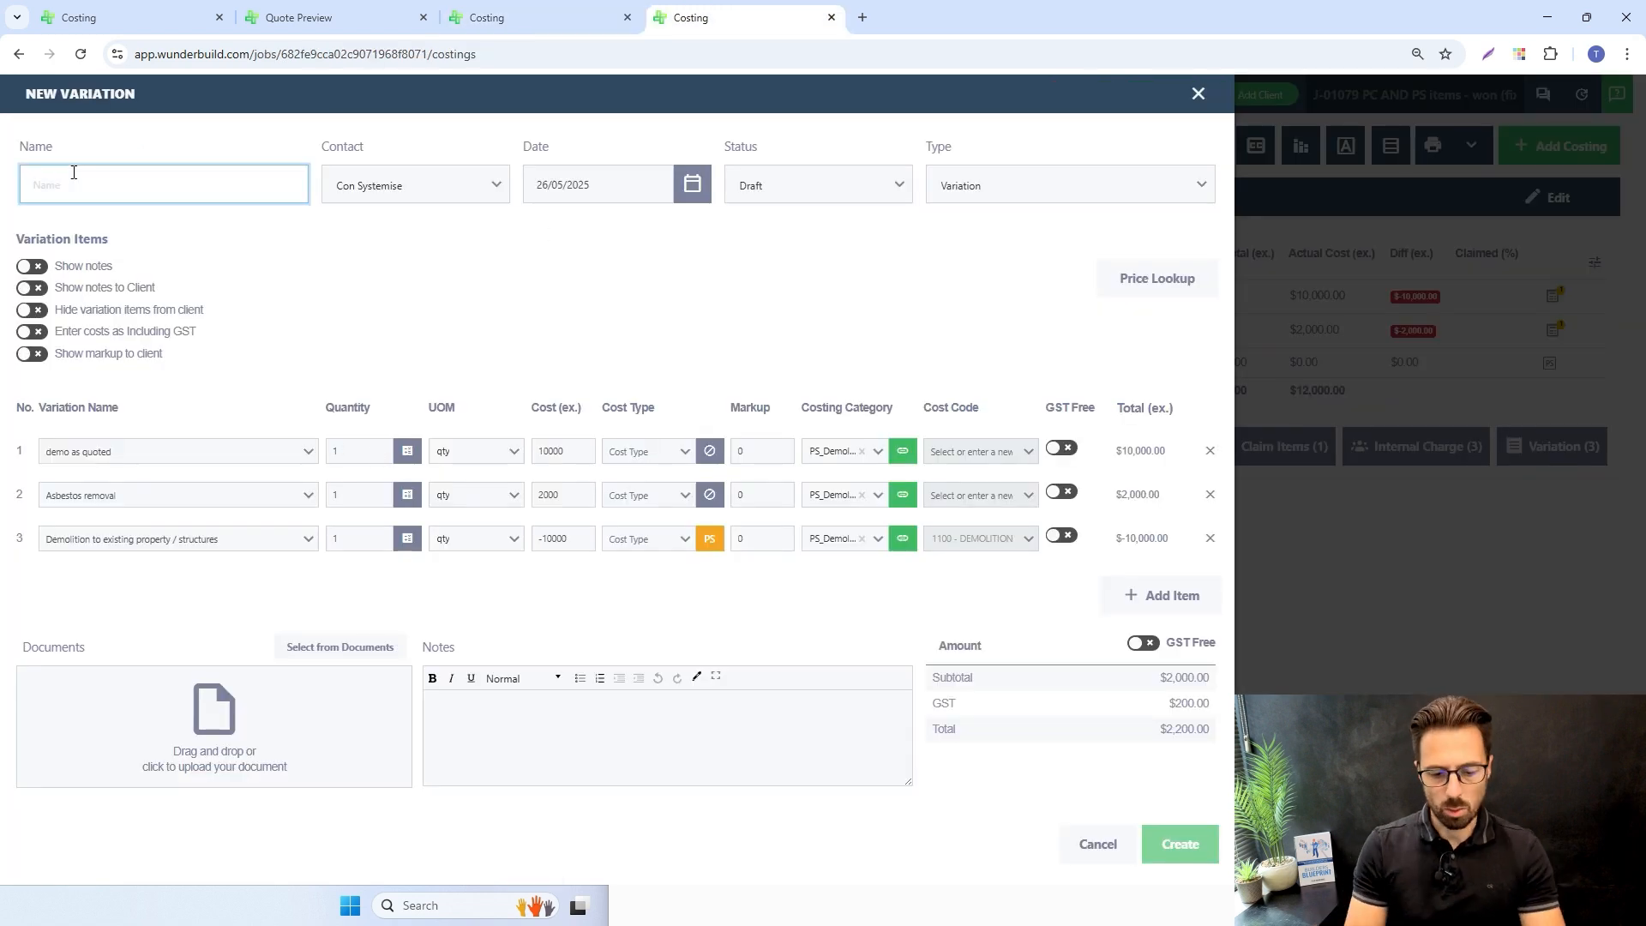
pyautogui.write('VO_')
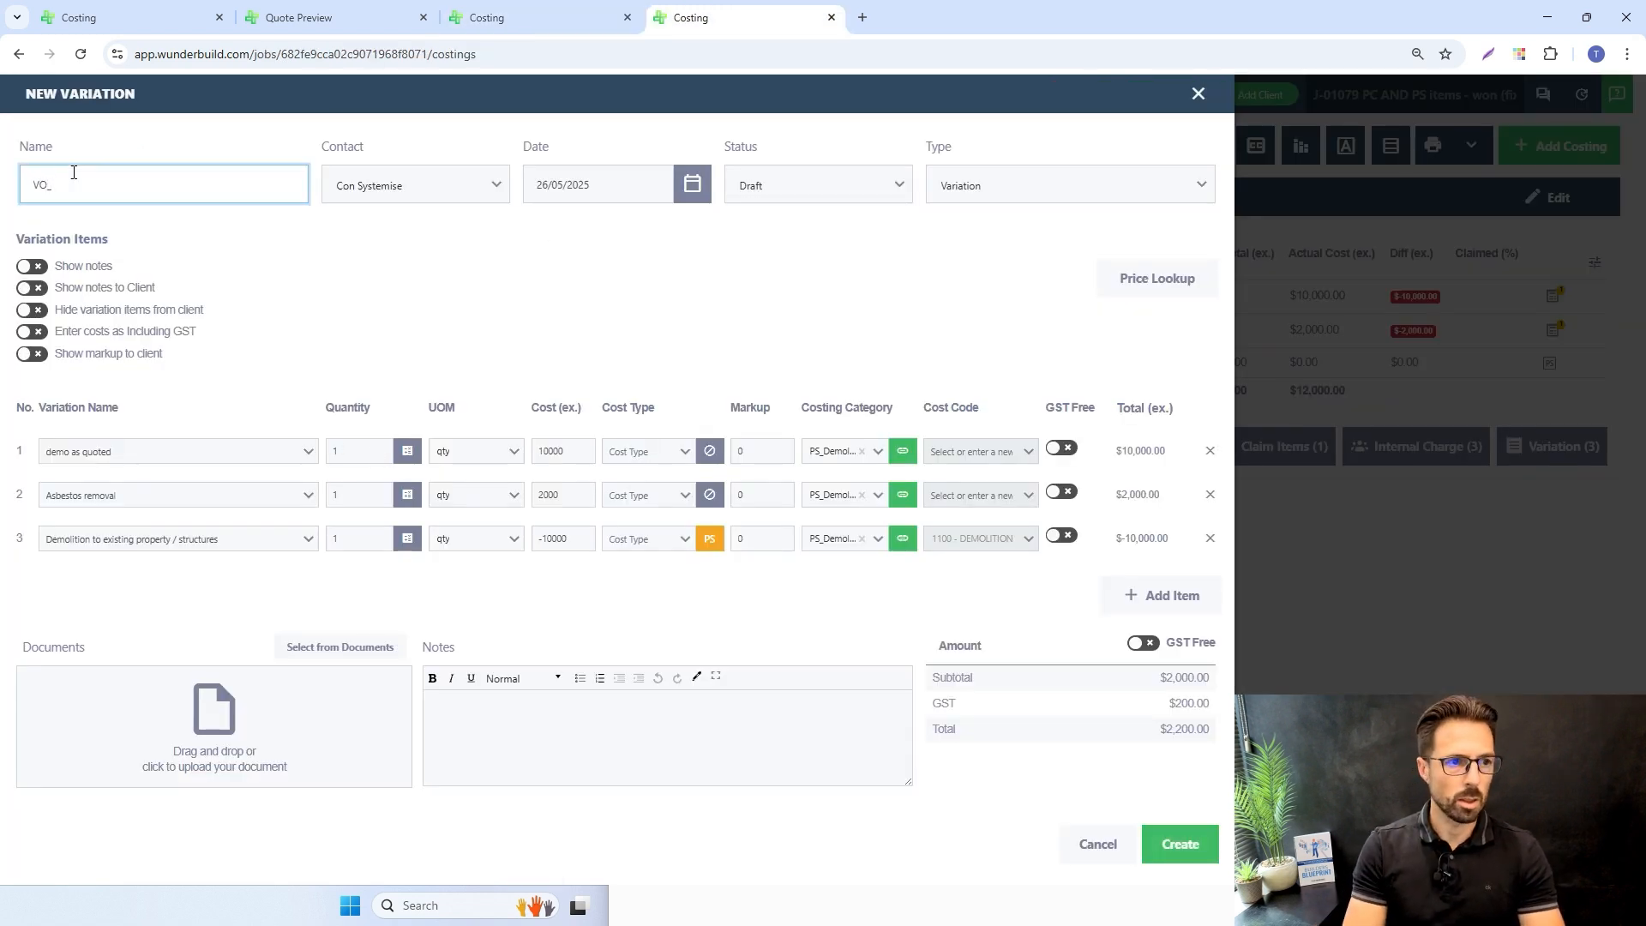
pyautogui.write('PS_Demolition to existing property / structures')
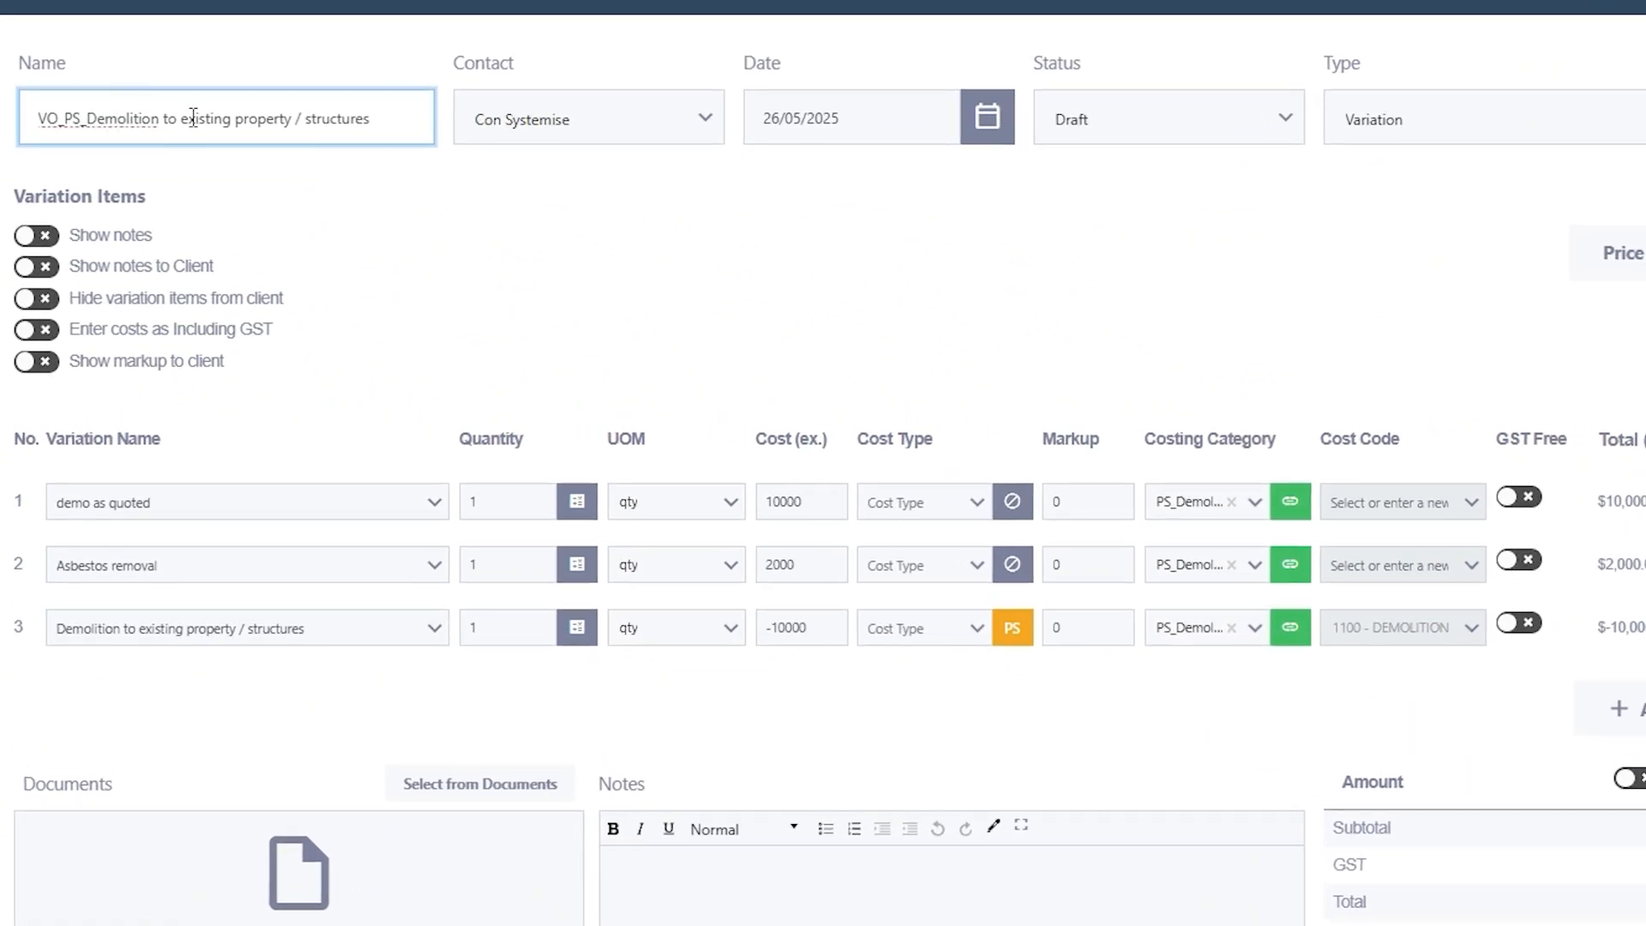
pyautogui.click(385, 285)
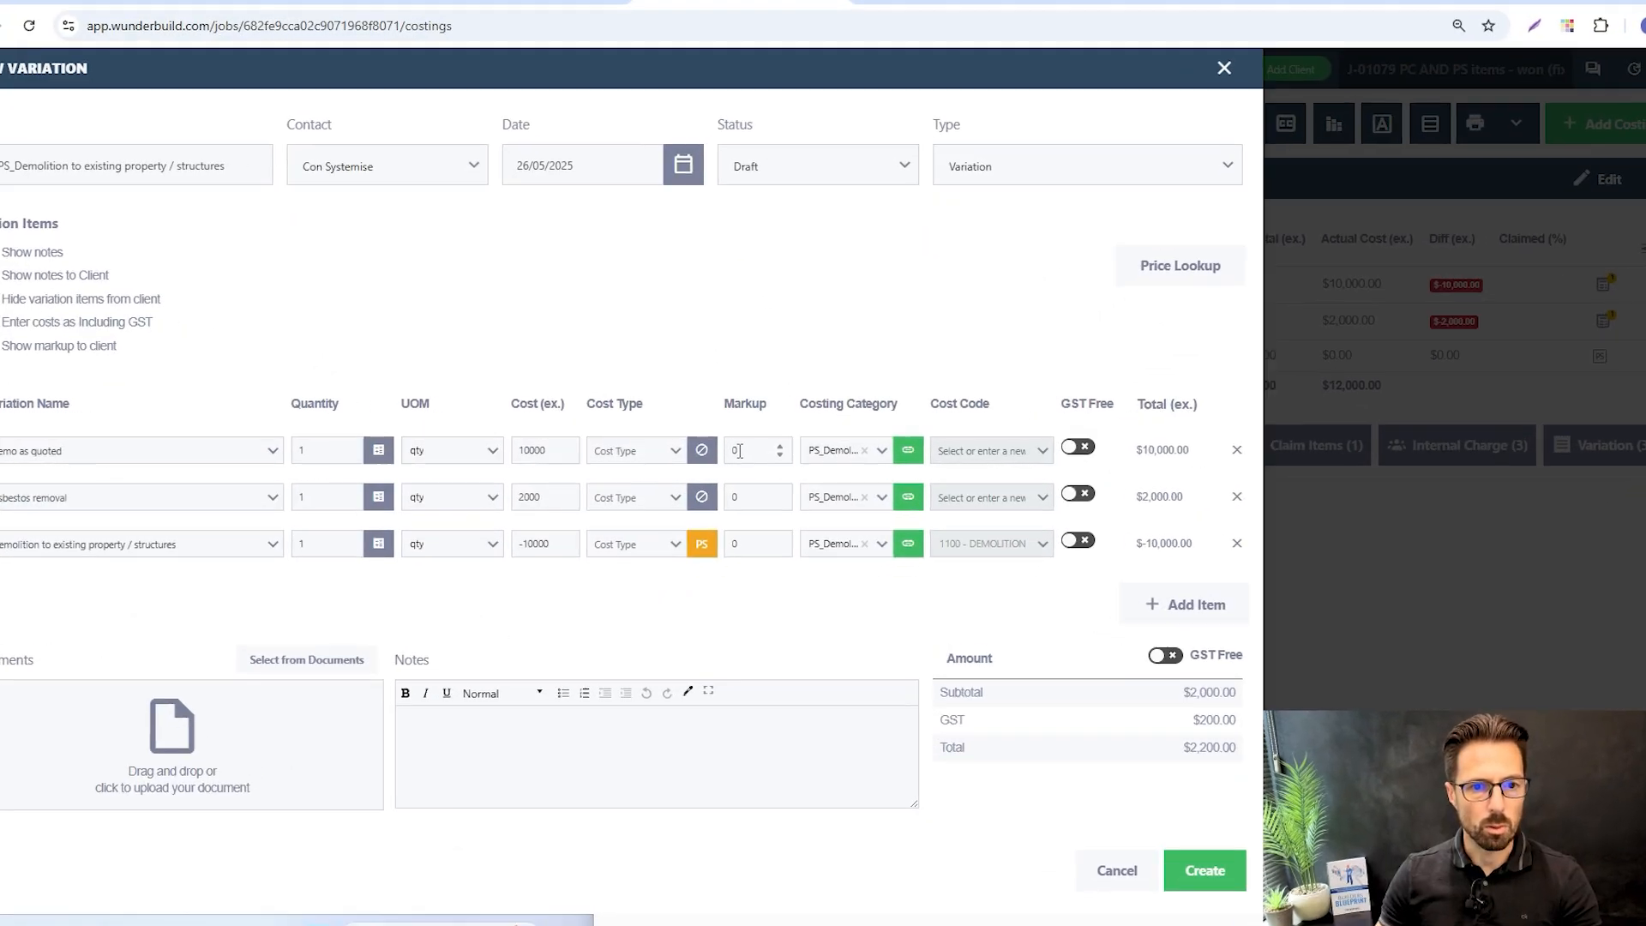
# Set the markup to 20 for all three variation items: demo as quoted, Asbestos removal, and Demolition to existing property / structures
pyautogui.click(739, 450)
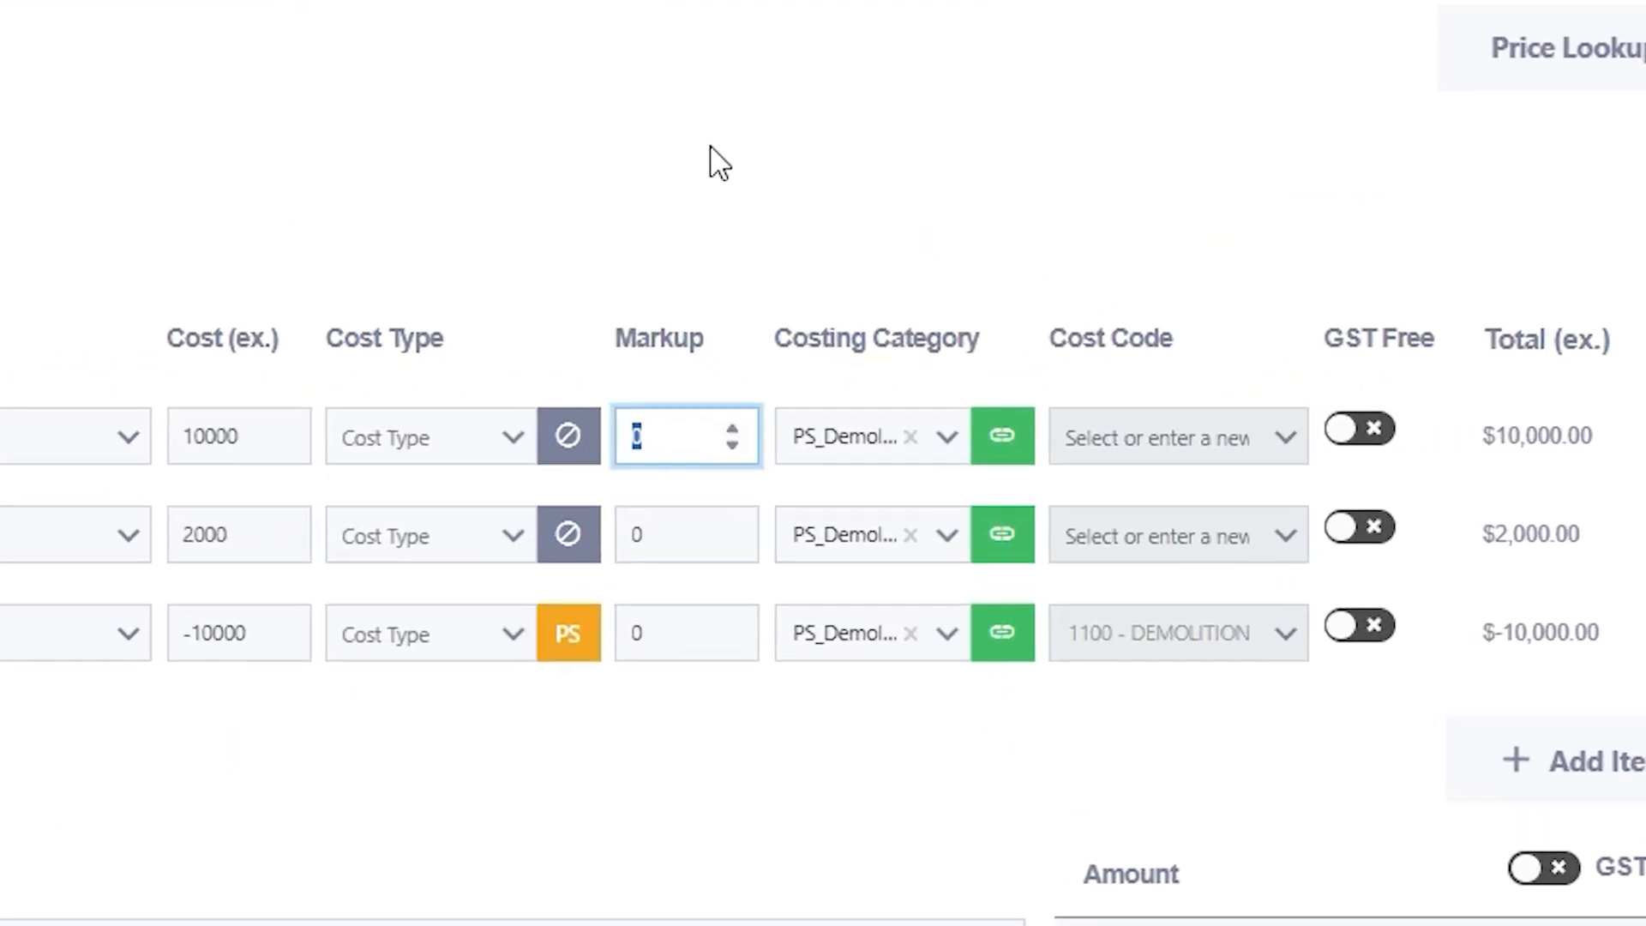
pyautogui.write('20')
pyautogui.click(645, 536)
pyautogui.moveTo(645, 536); pyautogui.dragTo(603, 553)
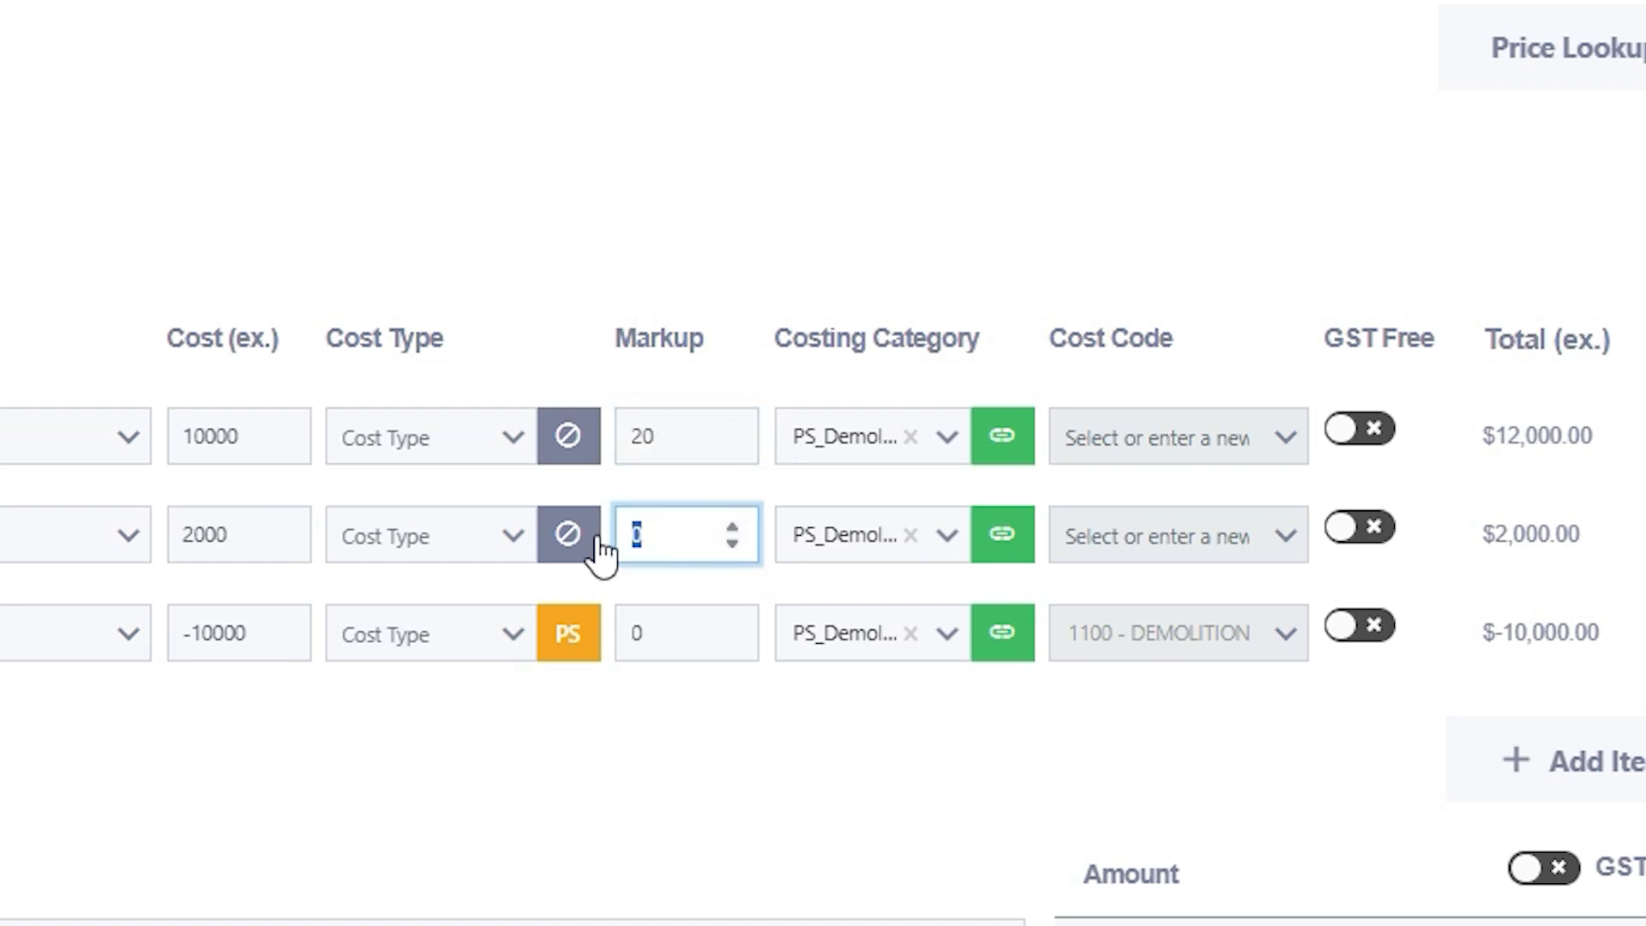
pyautogui.write('20')
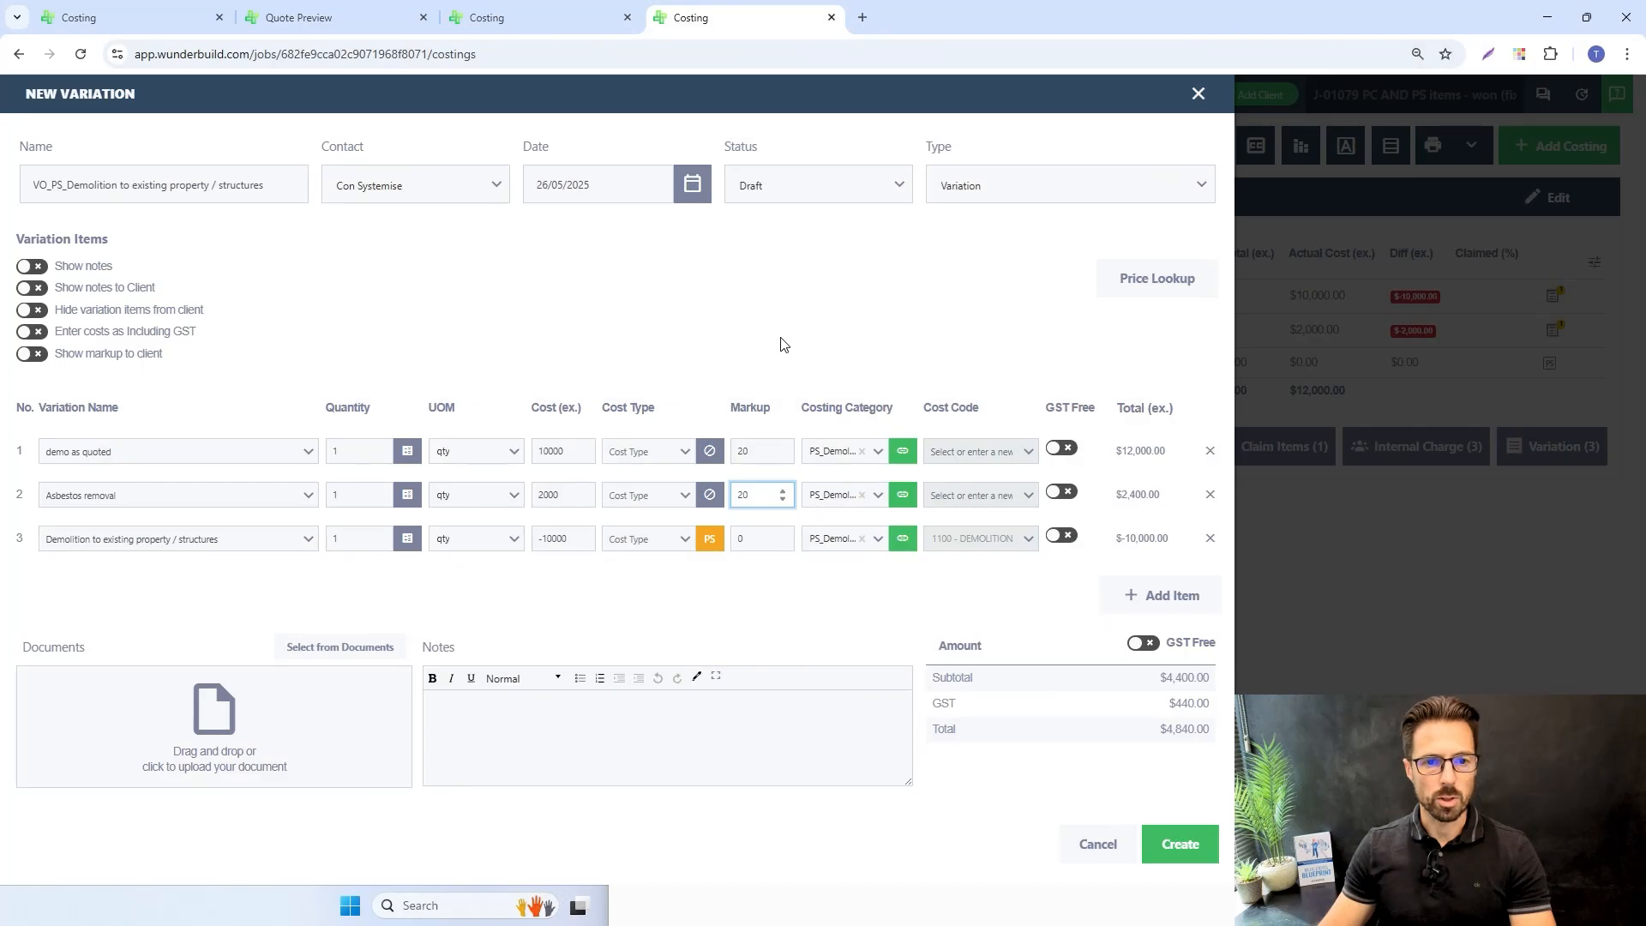
pyautogui.click(783, 530)
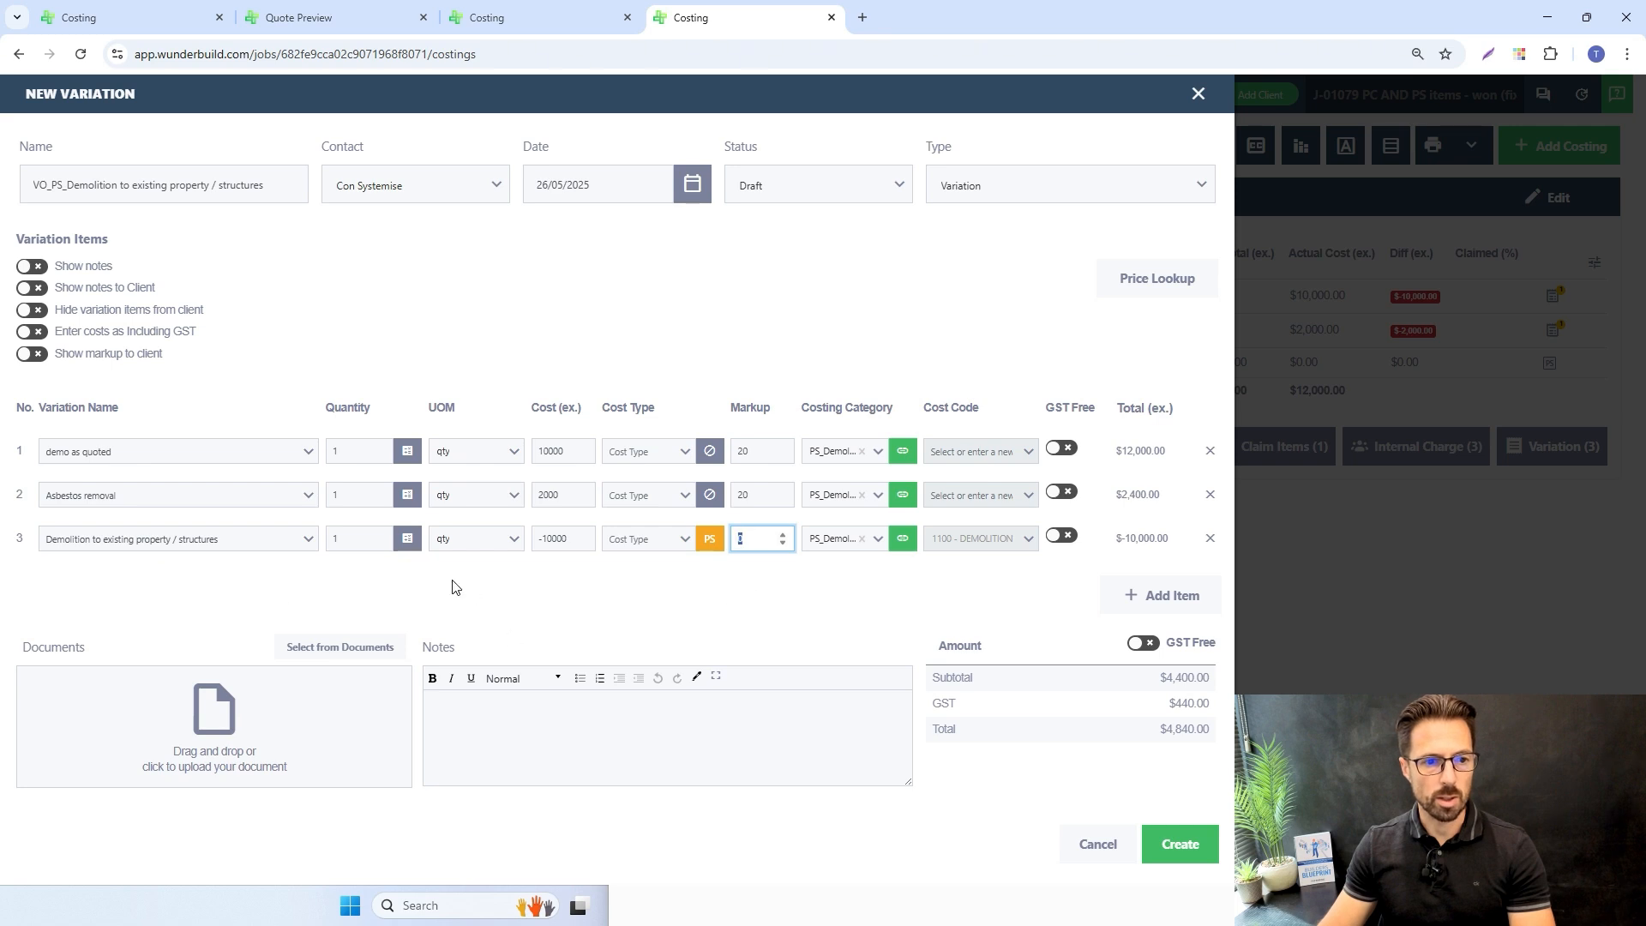
pyautogui.write('20')
pyautogui.click(606, 319)
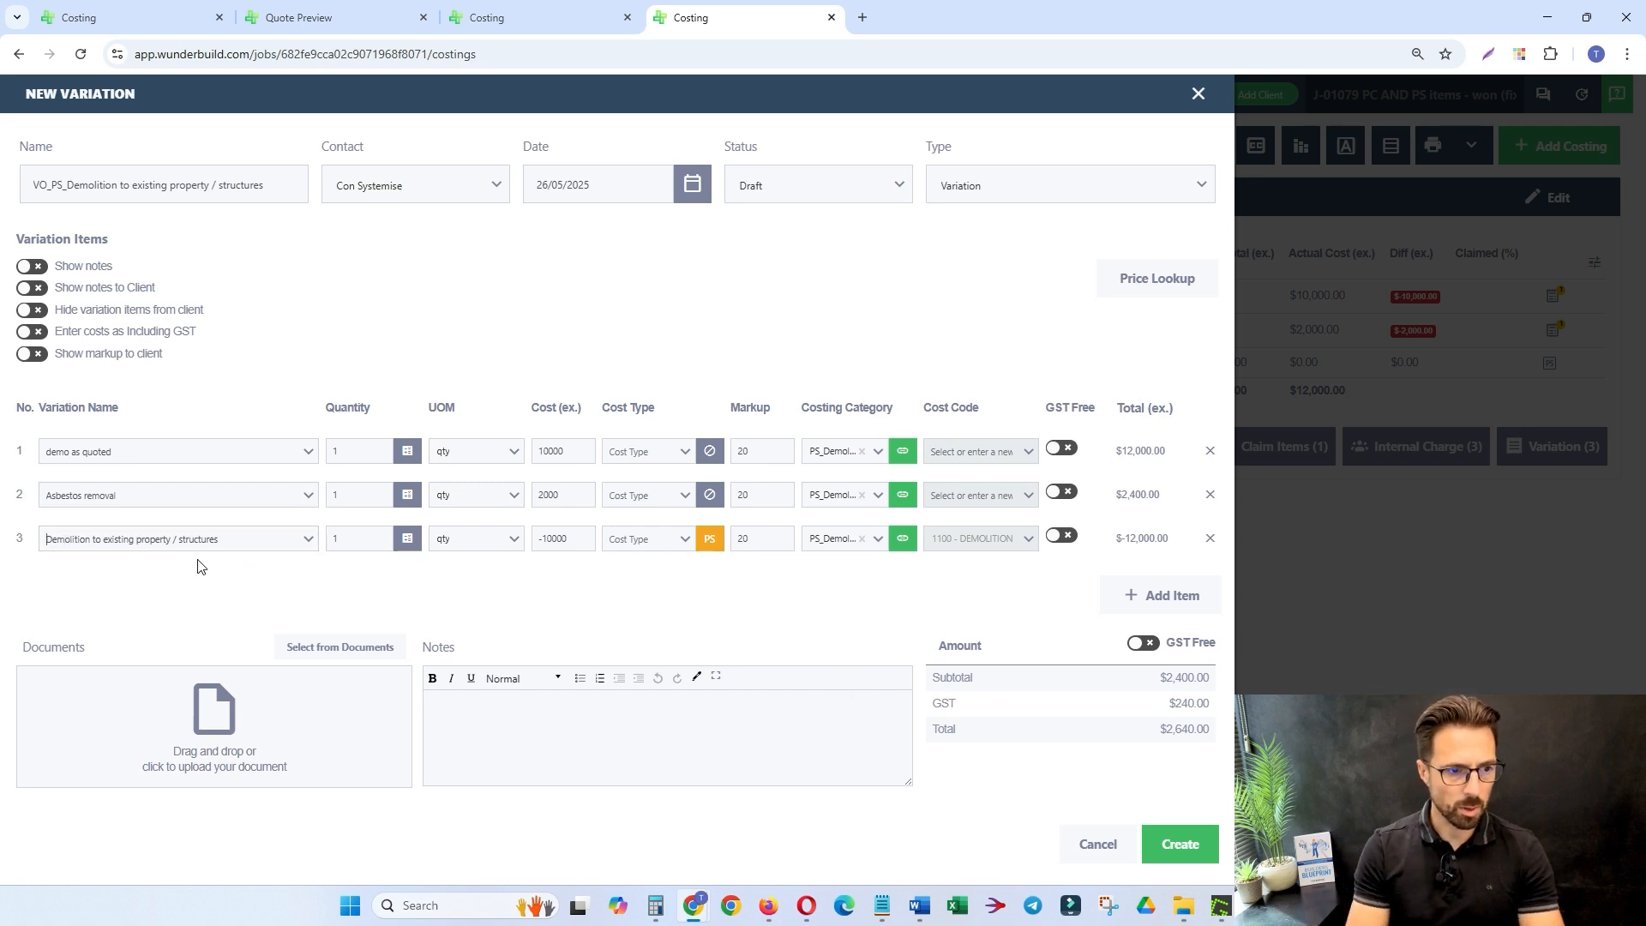
# Rename the third variation item as "LESS Demolition to existing property / structures - PS allowance"
pyautogui.write('LE')
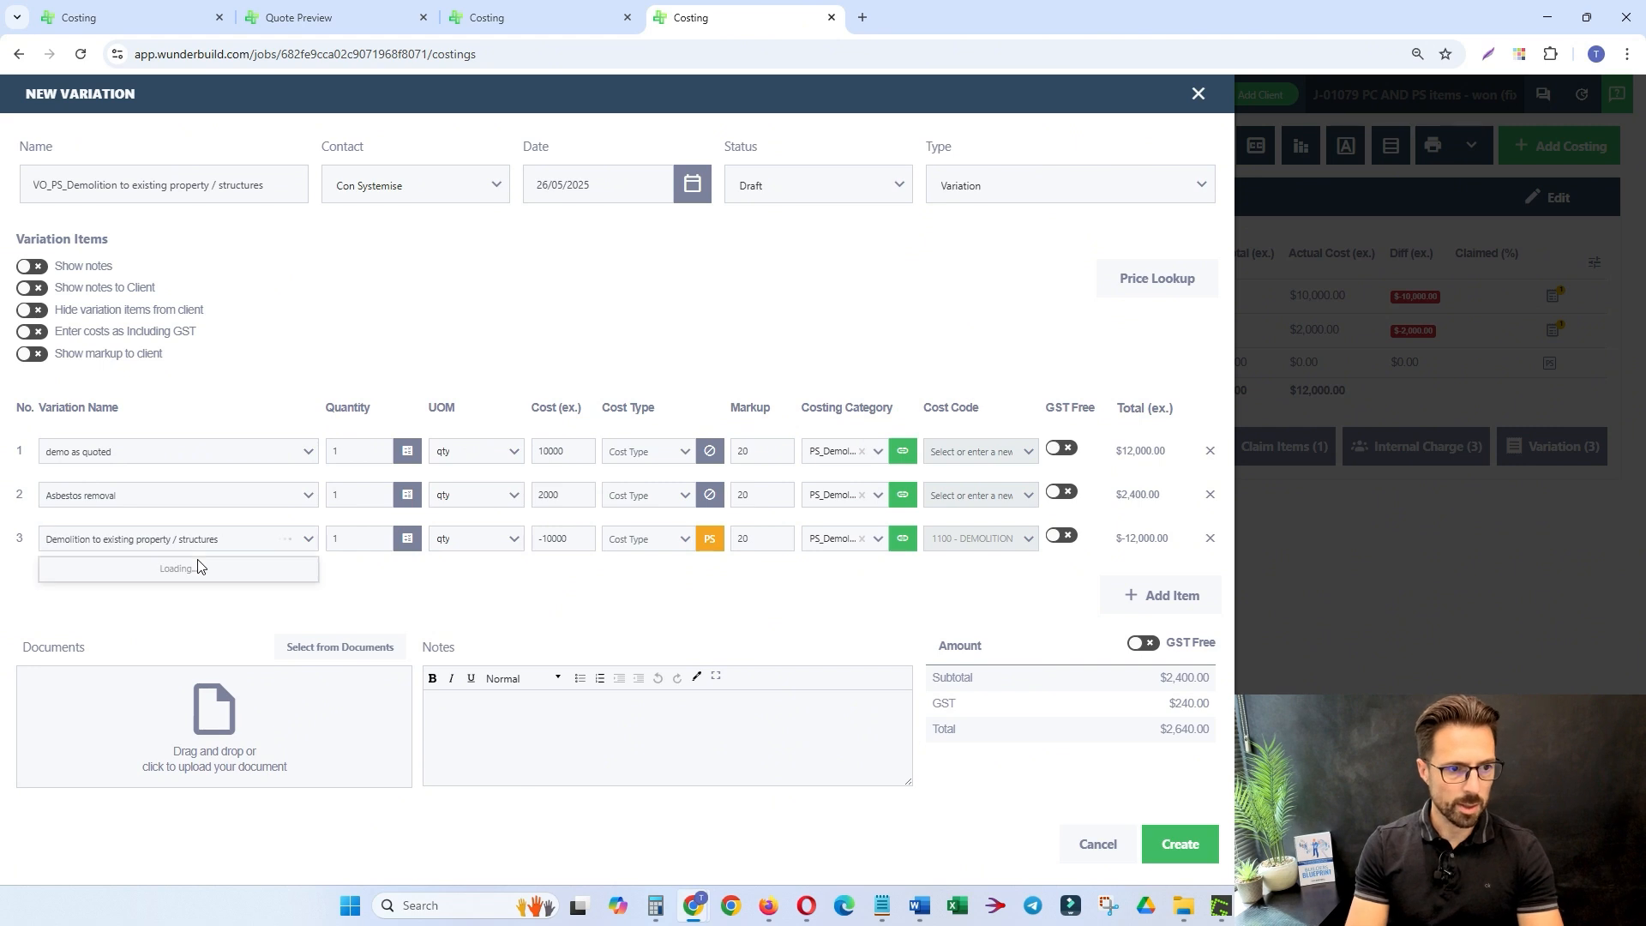
pyautogui.write('SS ')
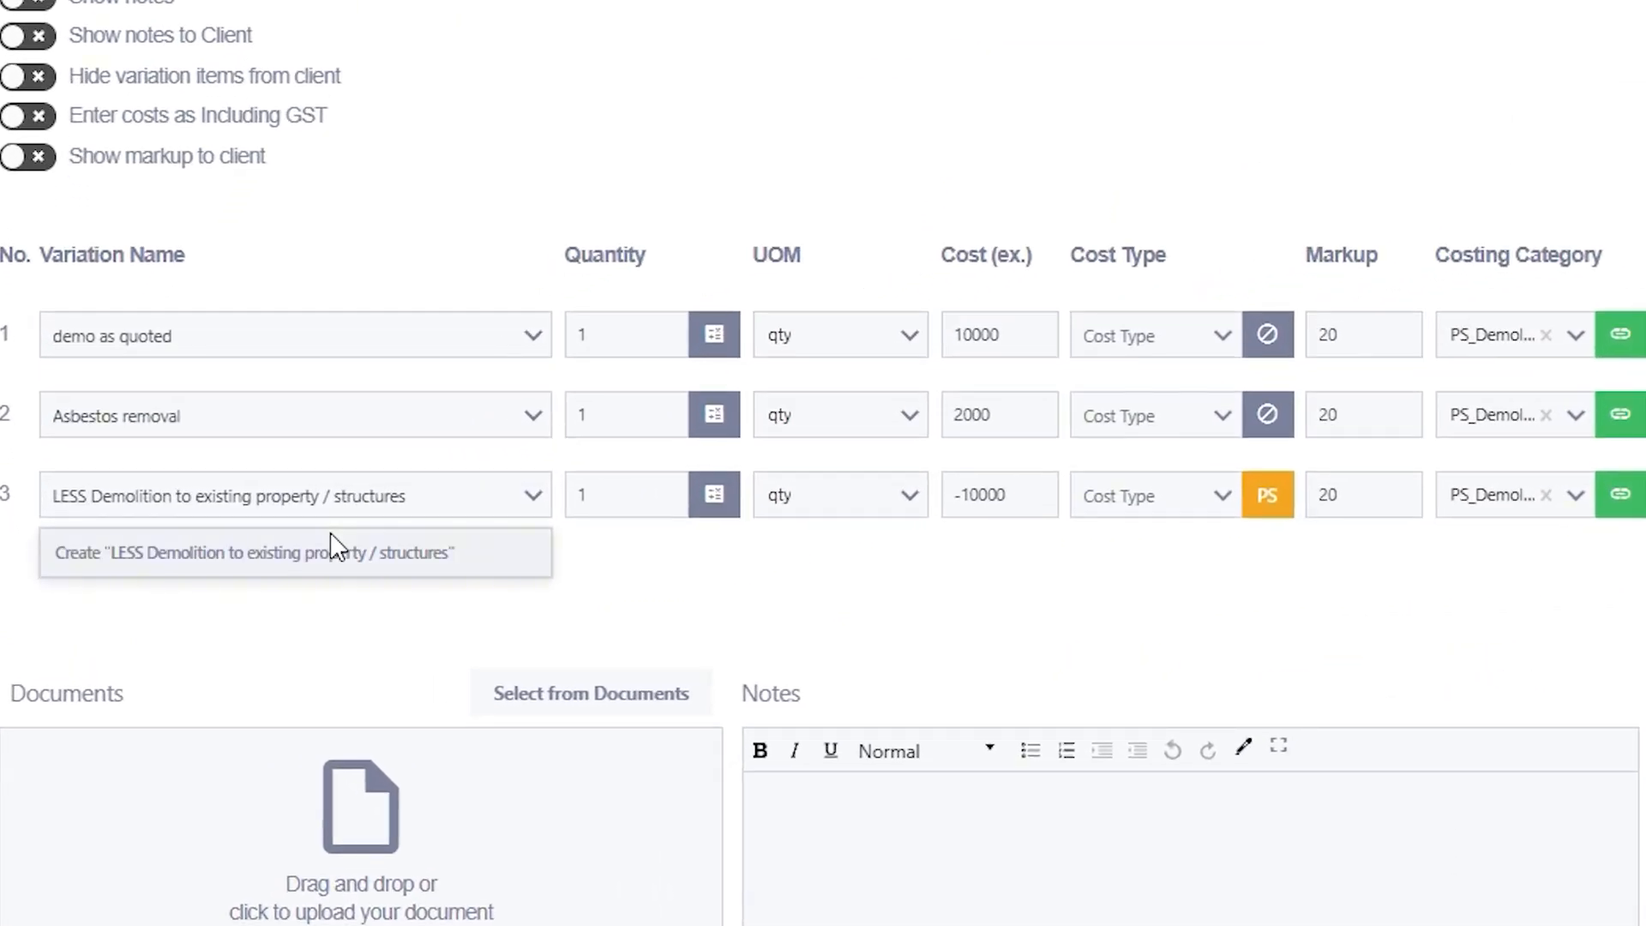
pyautogui.write(' -')
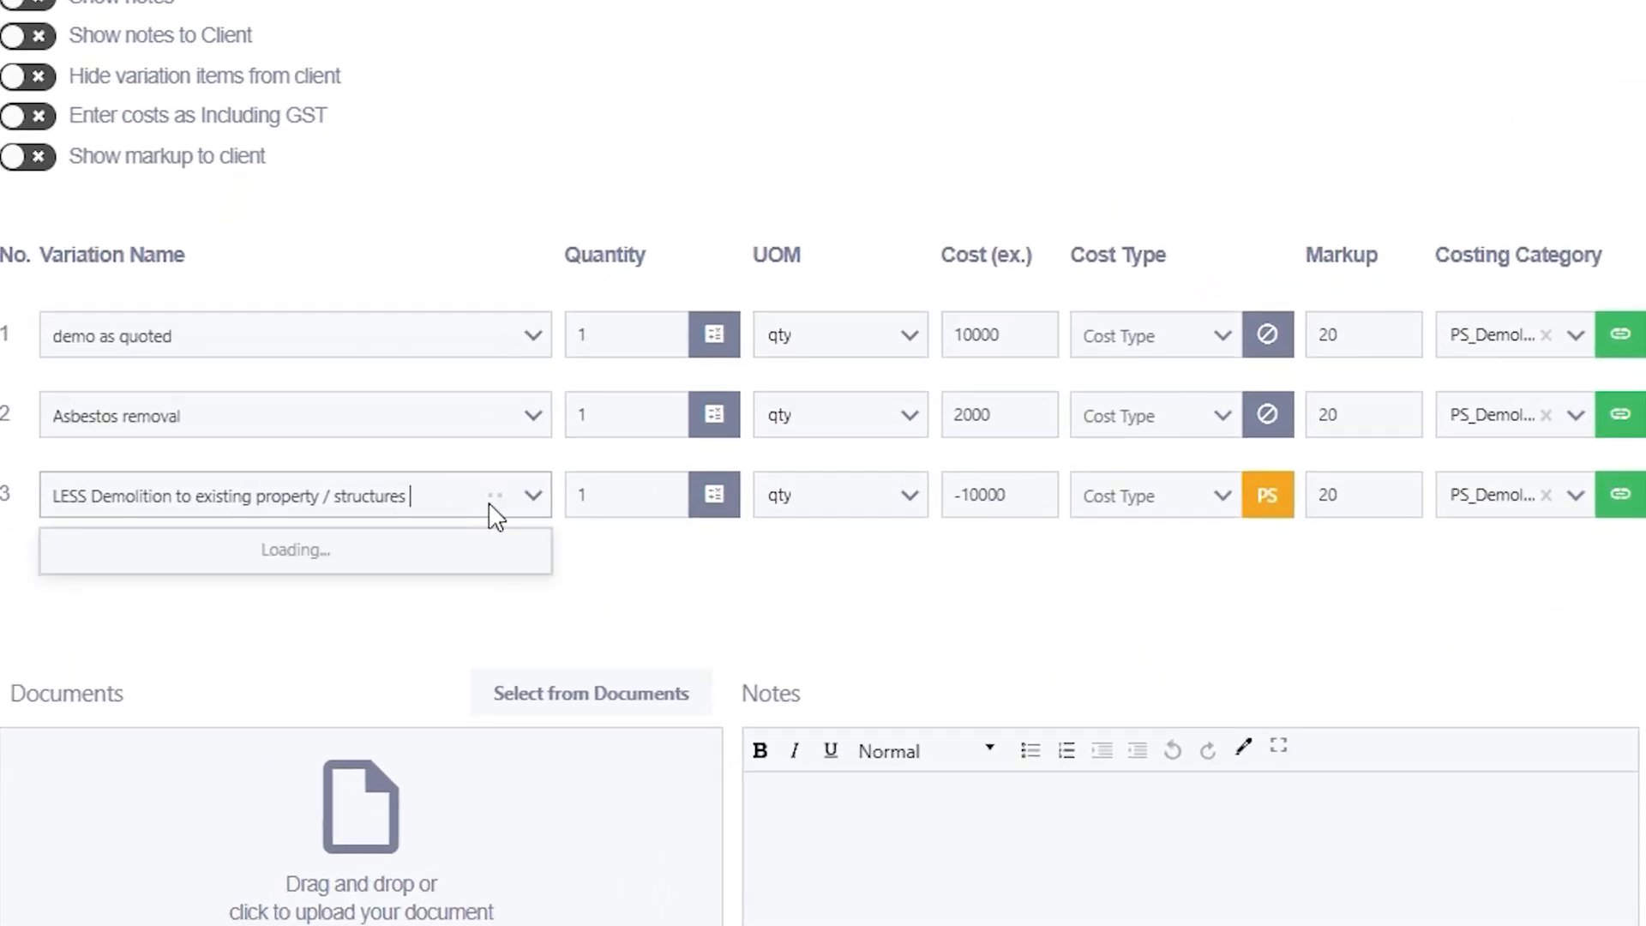
pyautogui.write(' POS')
pyautogui.press('BackSpace')
pyautogui.press('BackSpace')
pyautogui.write('S allowance')
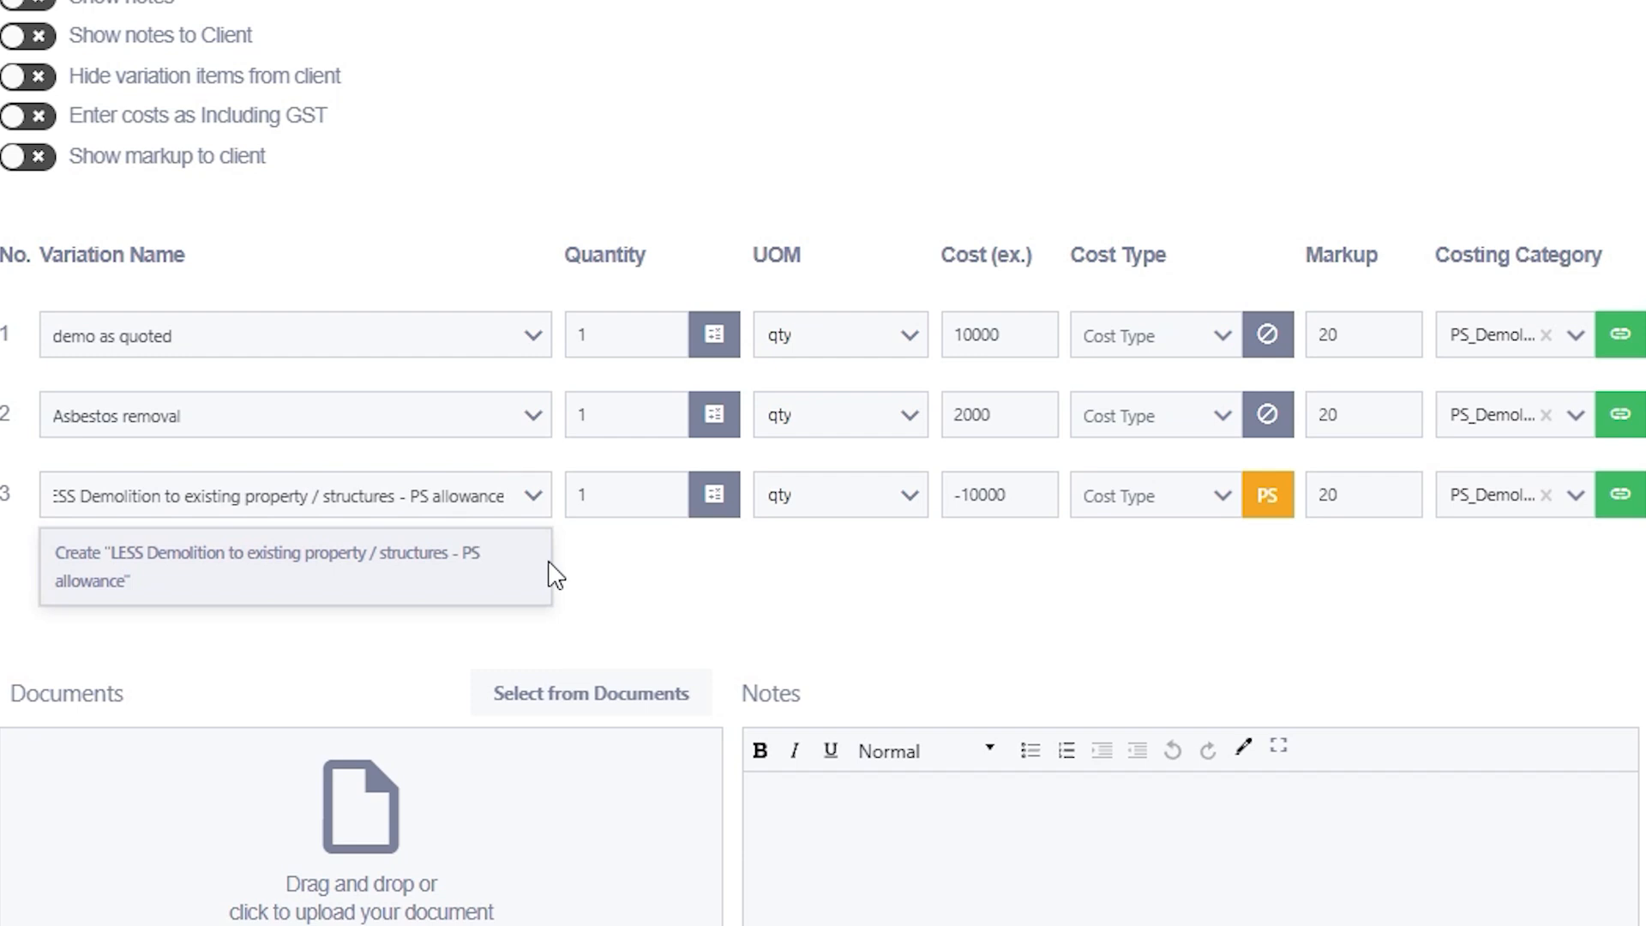
pyautogui.click(508, 568)
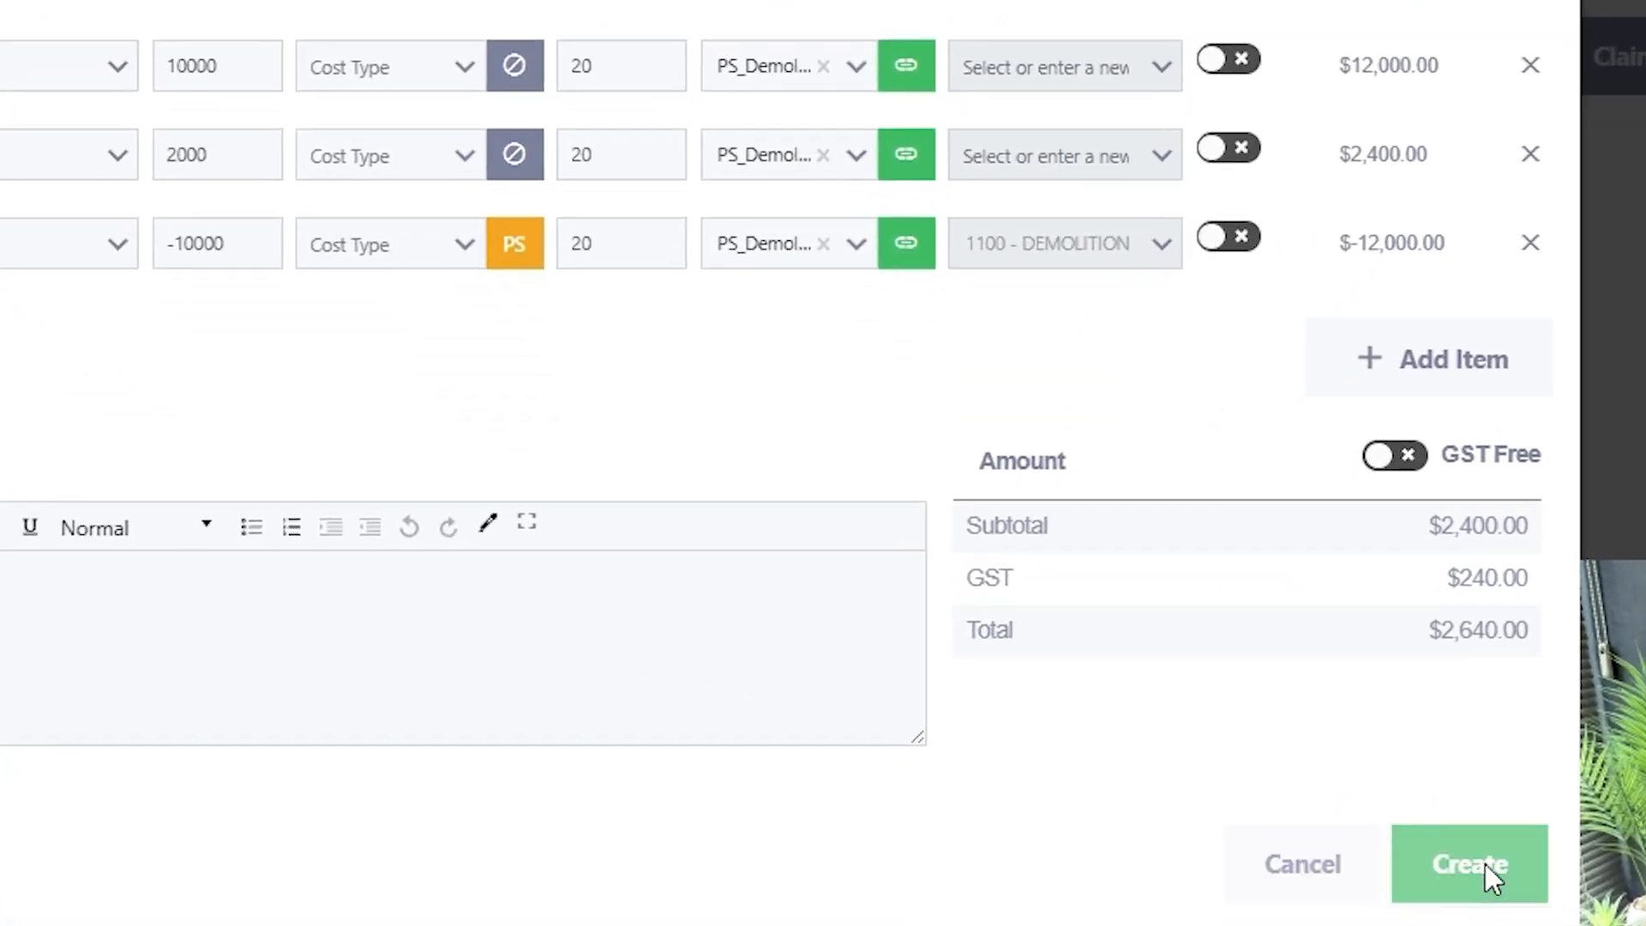
# Create the demolition provisional sum variation from the completed form
pyautogui.click(1484, 863)
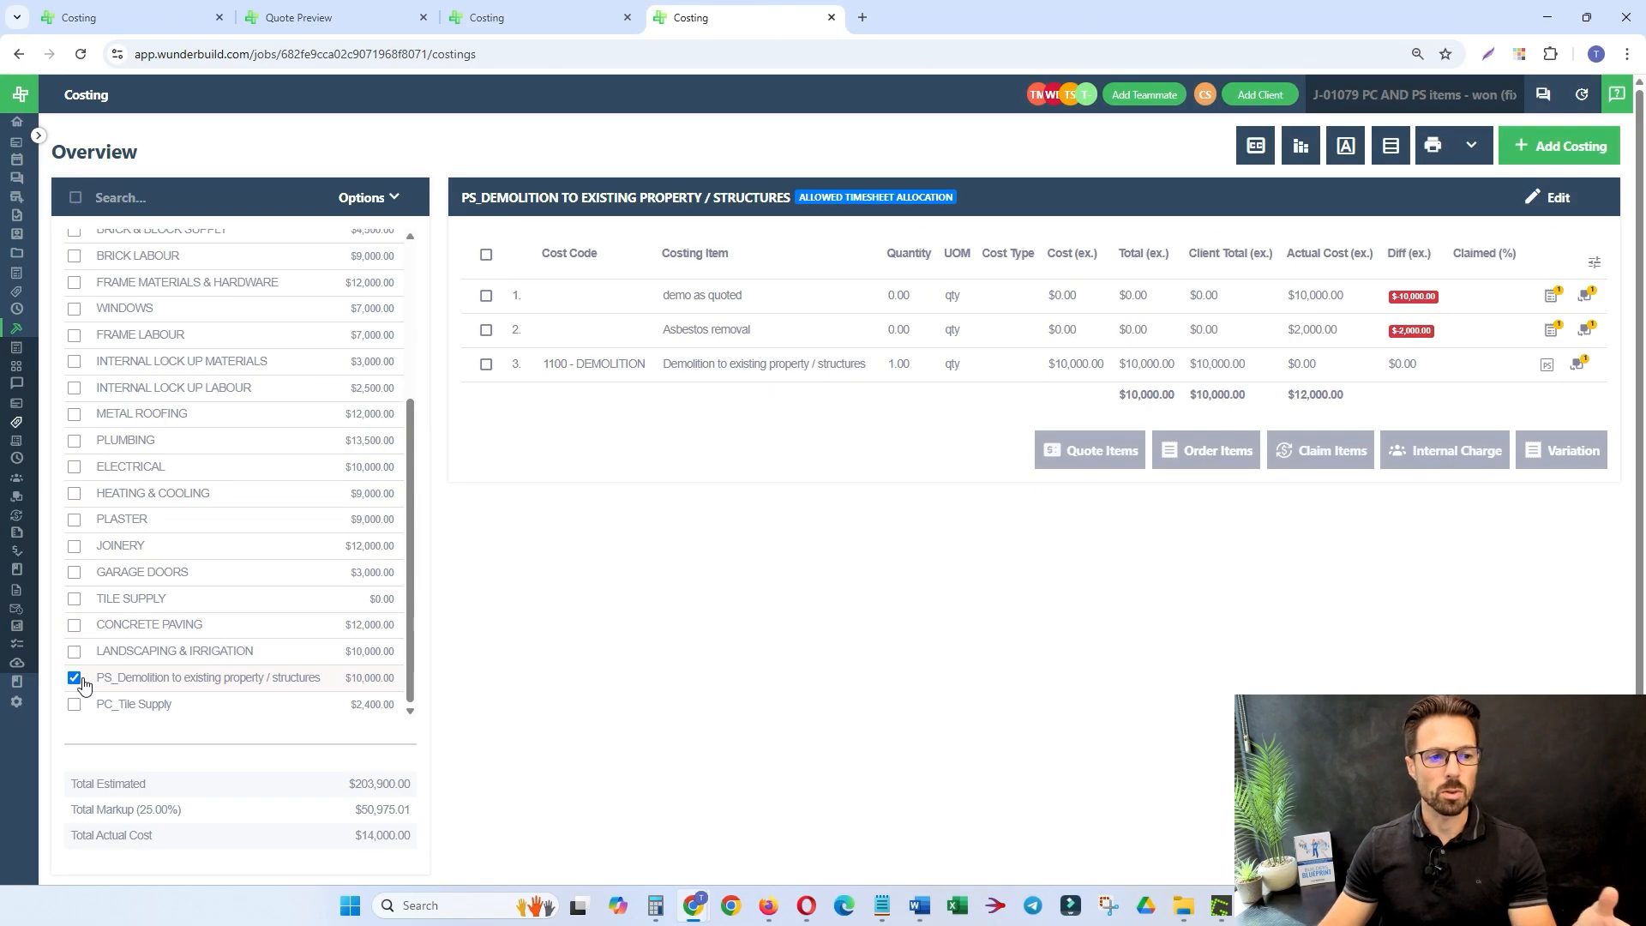
# Start an adjustment variation from both costing items in the PC_Tile Supply category
pyautogui.click(75, 678)
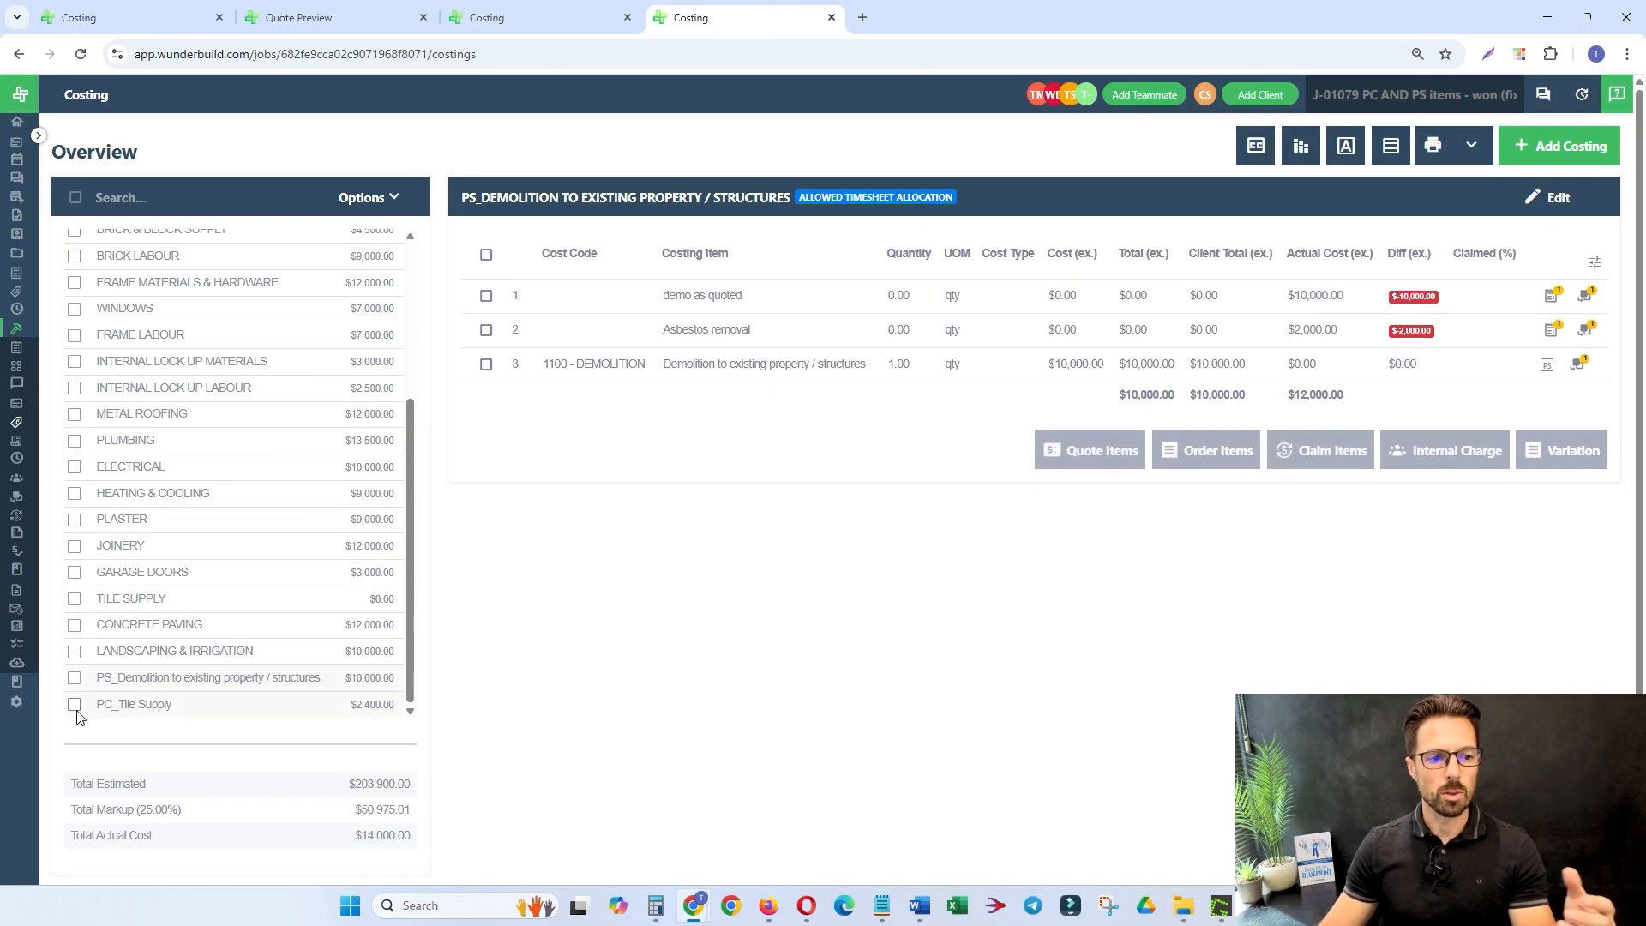
pyautogui.click(134, 706)
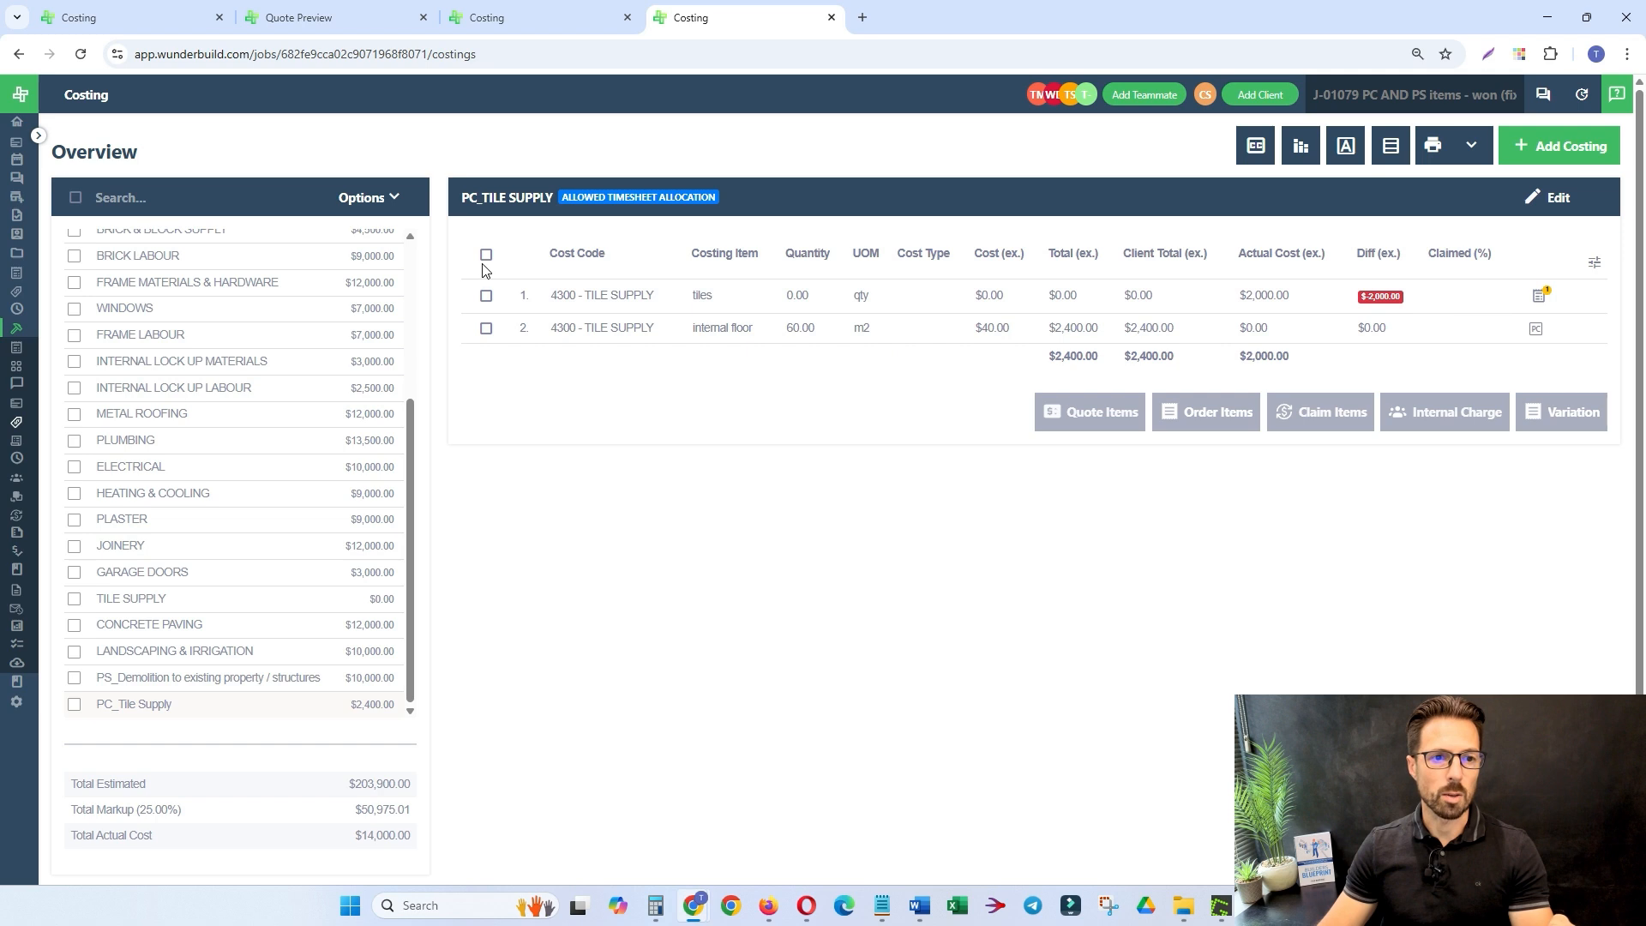
pyautogui.click(487, 257)
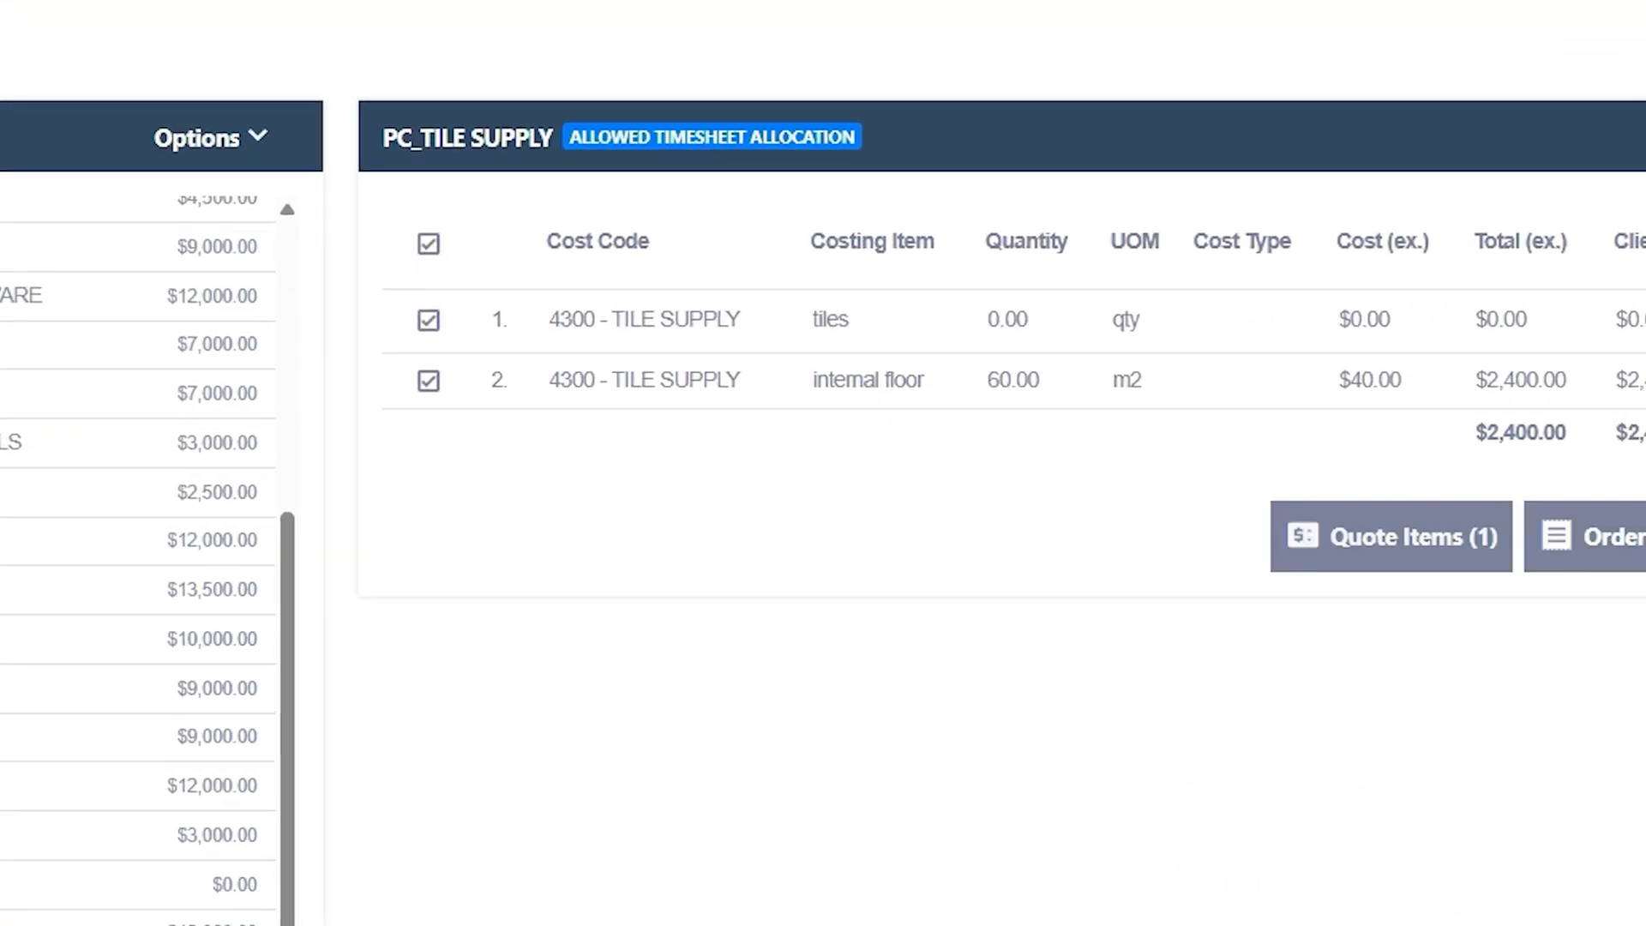
pyautogui.click(1535, 492)
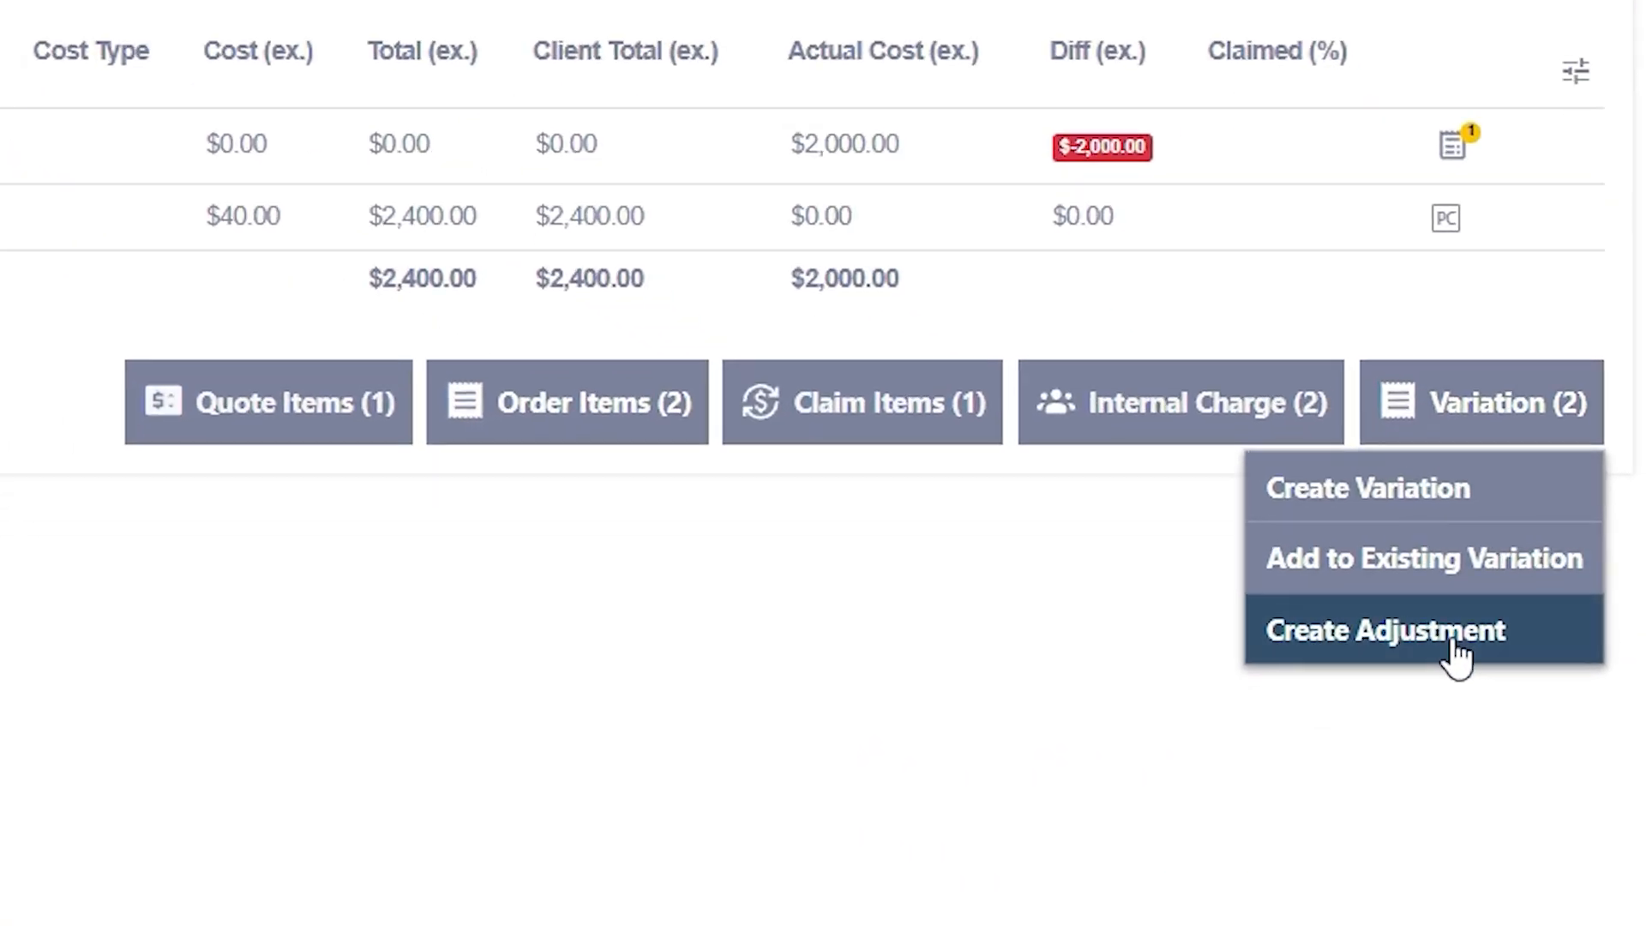
pyautogui.click(1455, 645)
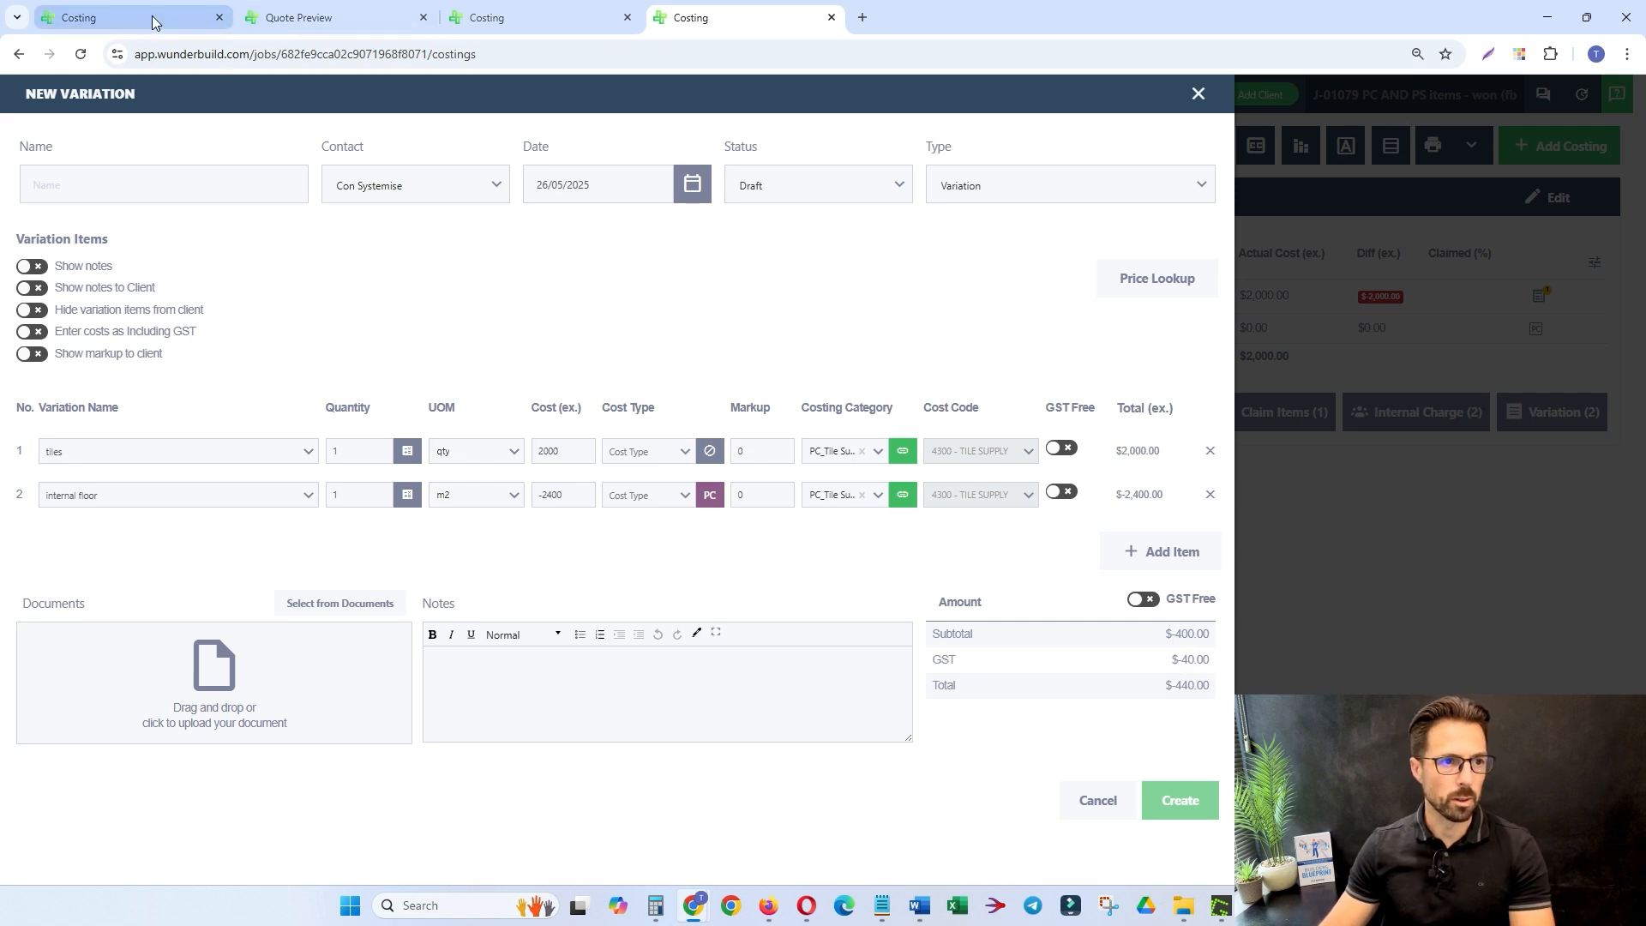
# Copy the category title PC_Tile Supply from the won quote's costing
pyautogui.click(486, 17)
pyautogui.scroll(2, 529, 352)
pyautogui.moveTo(594, 198); pyautogui.dragTo(692, 196)
pyautogui.rightClick(683, 204)
pyautogui.click(720, 220)
# Name the job's new tile variation VO_PC_Tile Supply, using the copied category title after the VO_ prefix
pyautogui.click(691, 17)
pyautogui.click(112, 183)
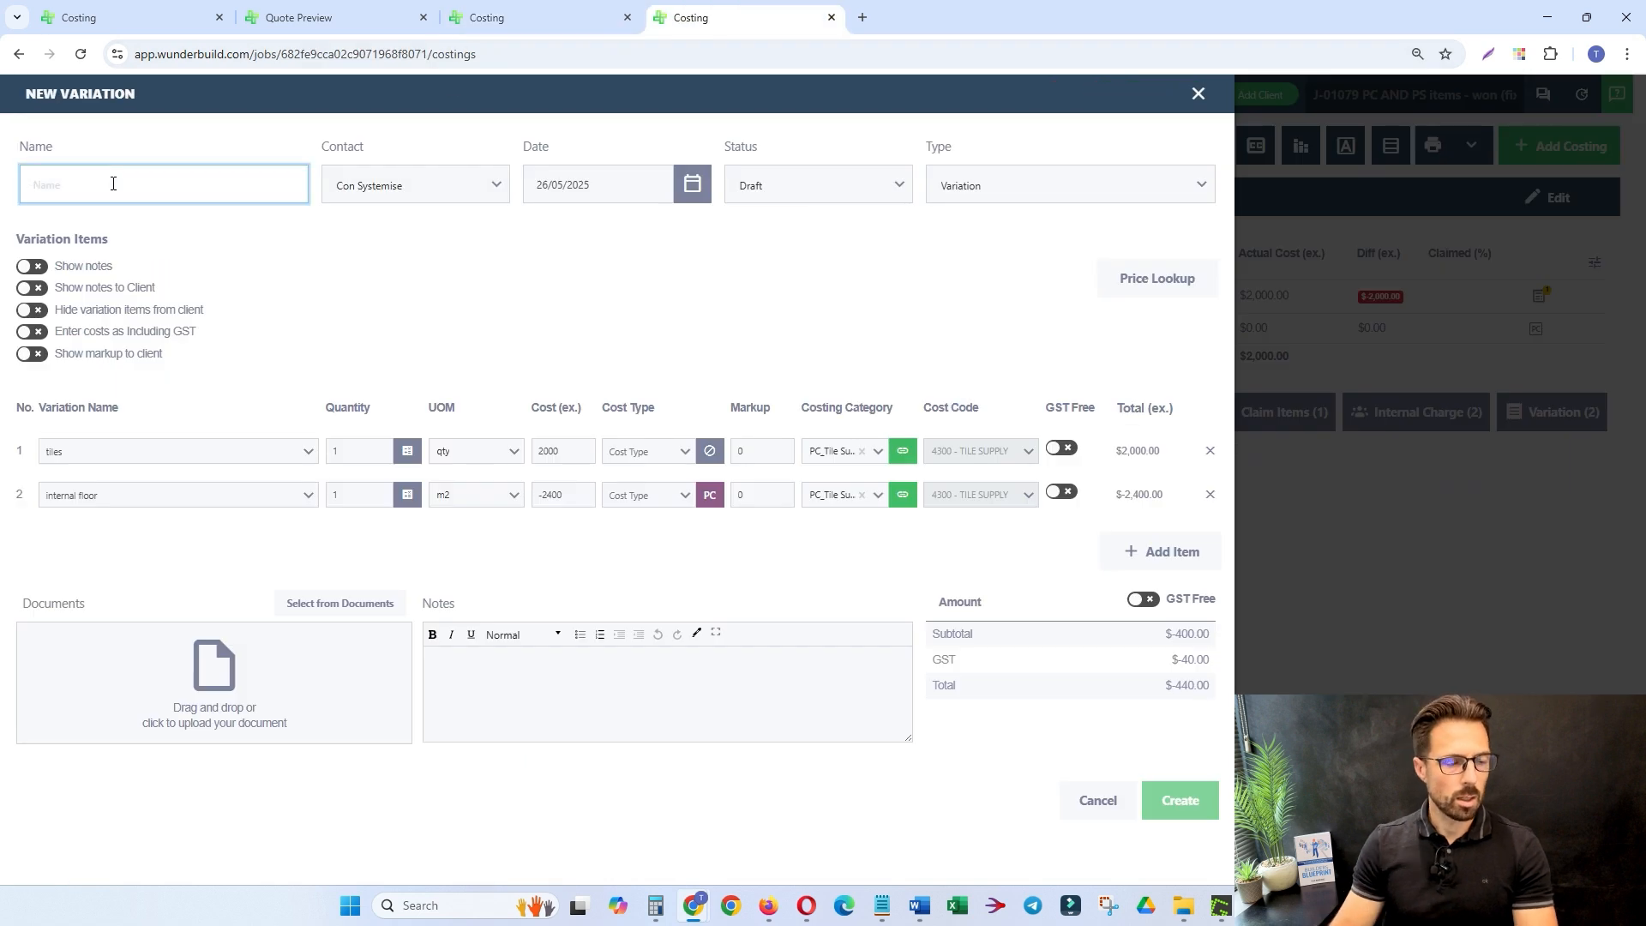
pyautogui.write('VO')
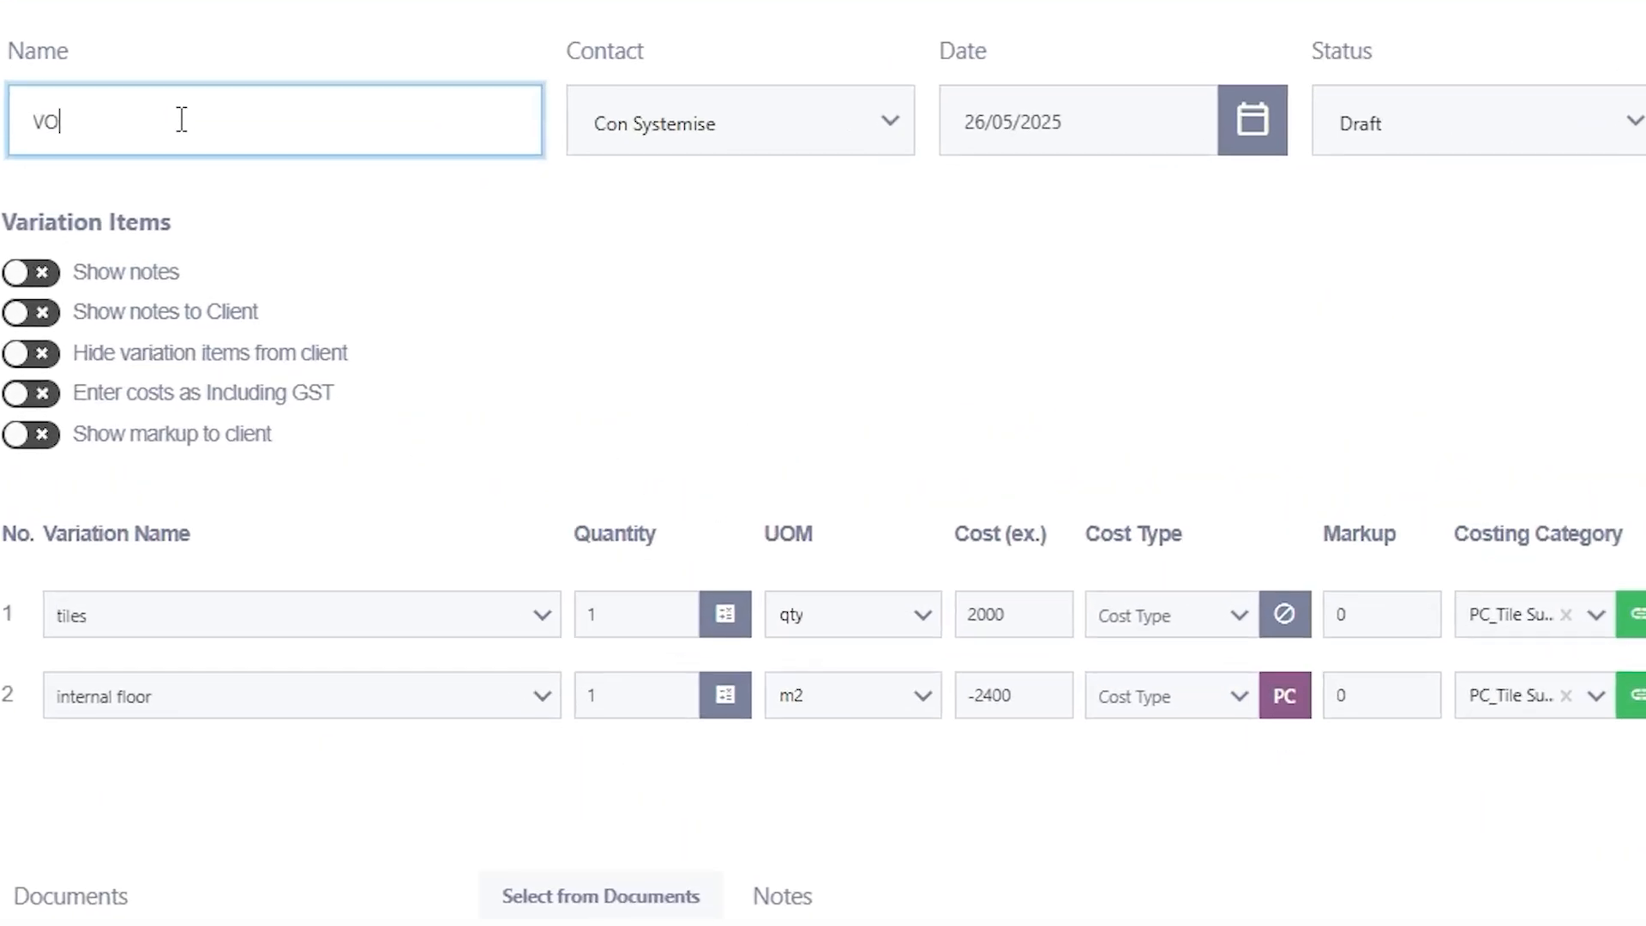
pyautogui.write('_')
pyautogui.hotkey('ctrl', 'v')
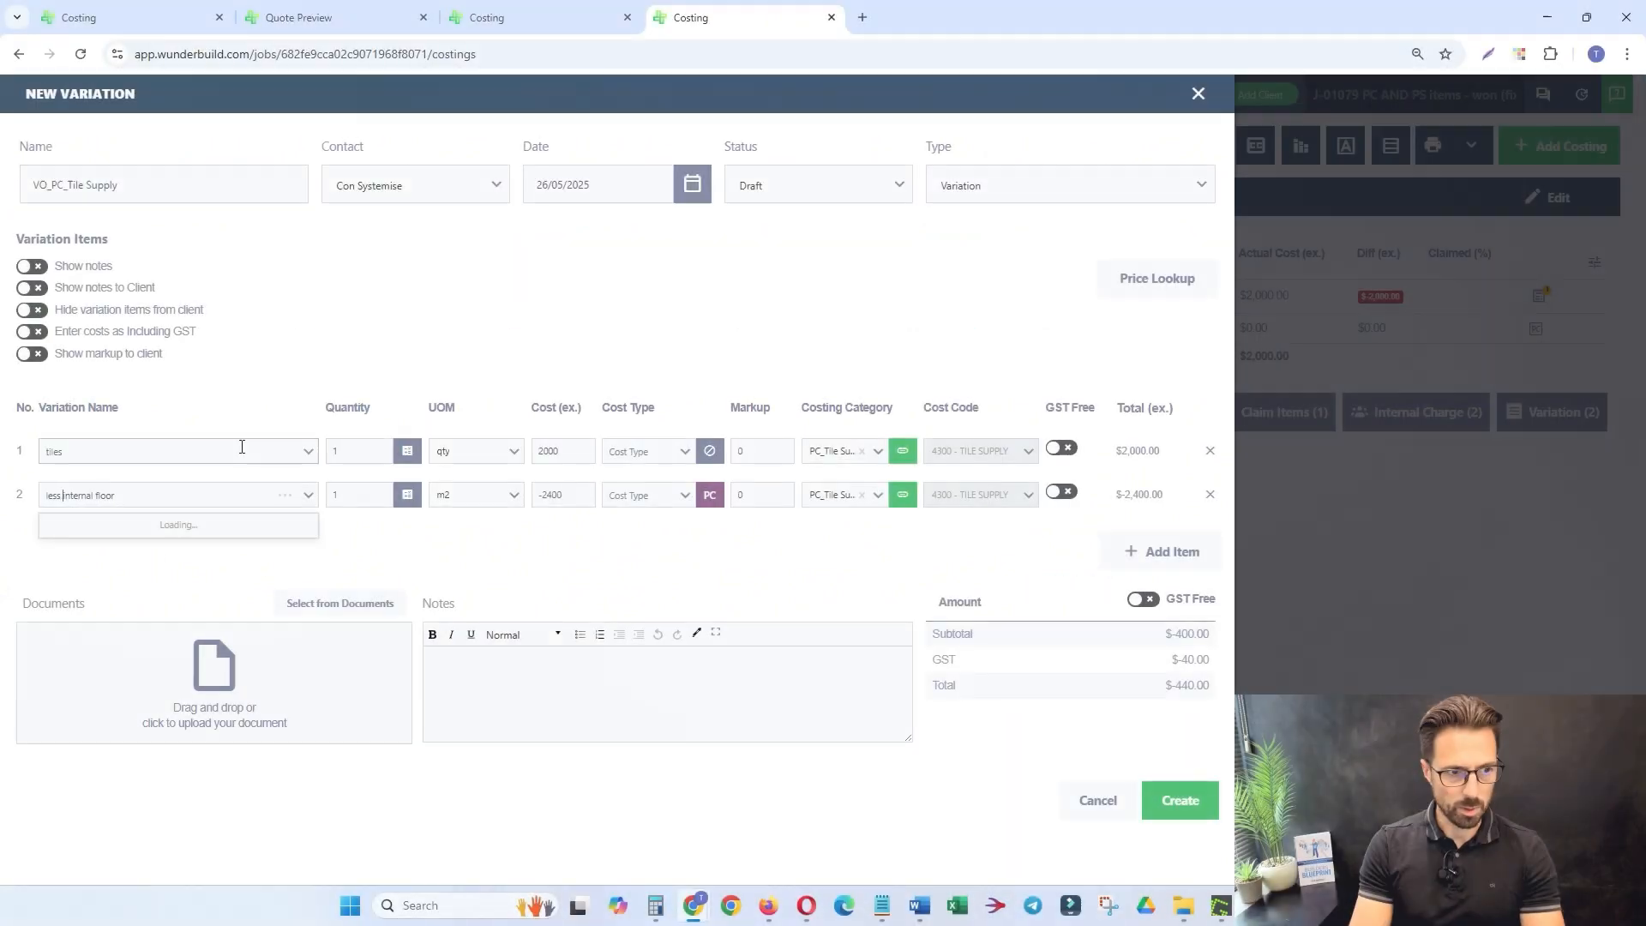
# Rename the second variation item as "LESS internal floor (tile supply) - PC allowance" and create the variation
pyautogui.press('BackSpace')
pyautogui.press('BackSpace')
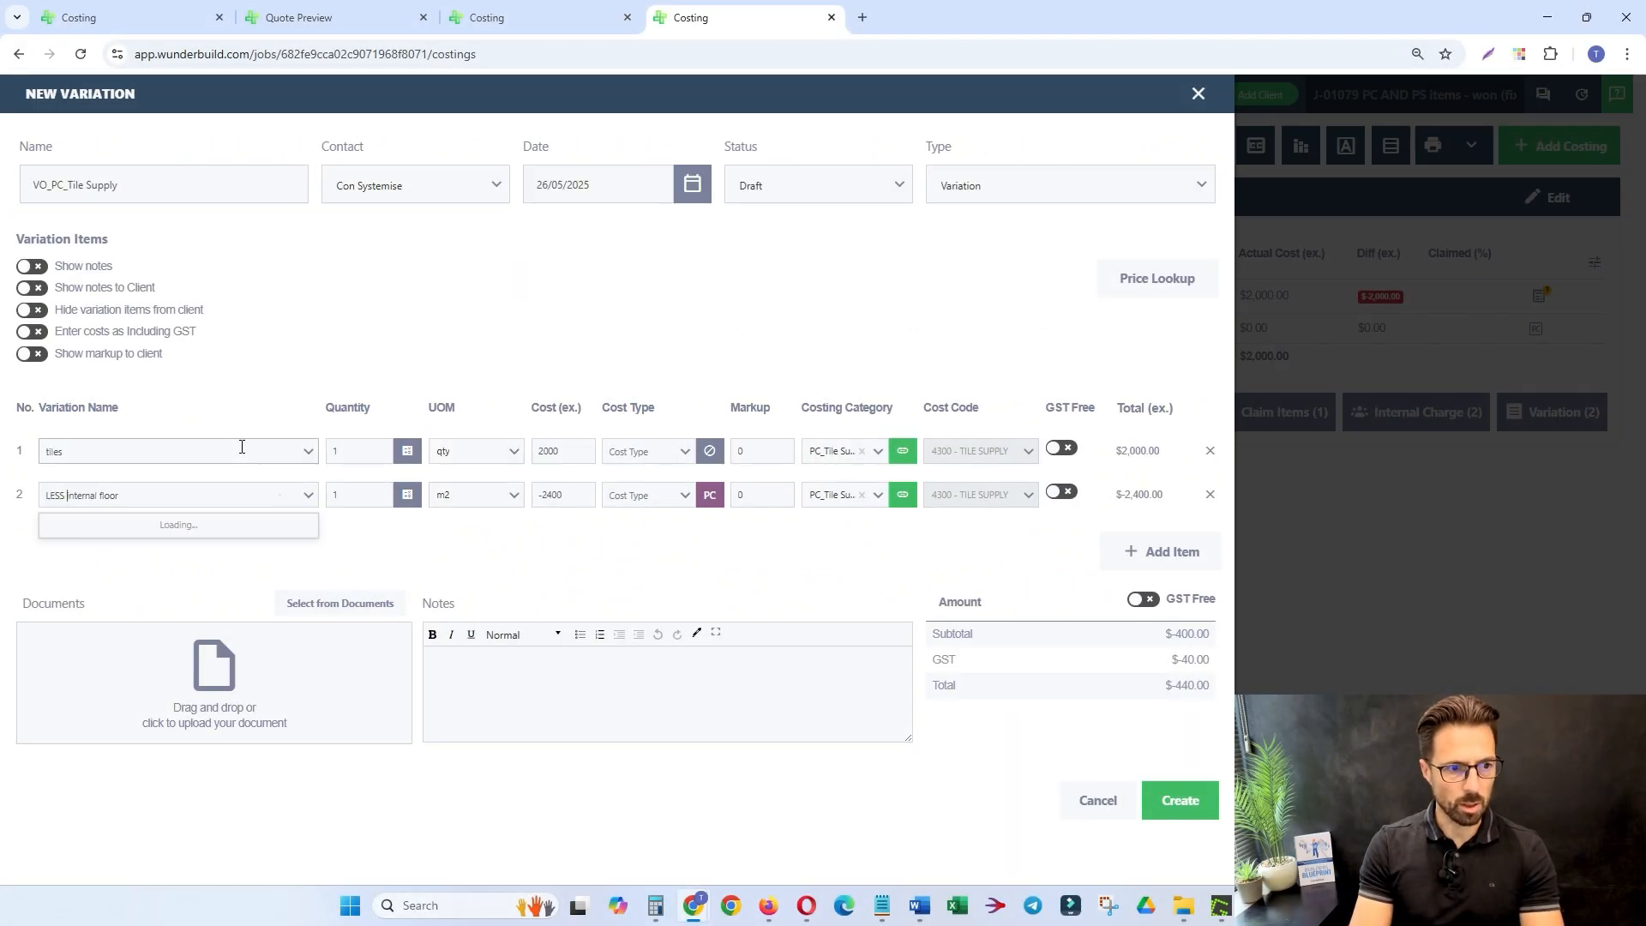
pyautogui.write('-')
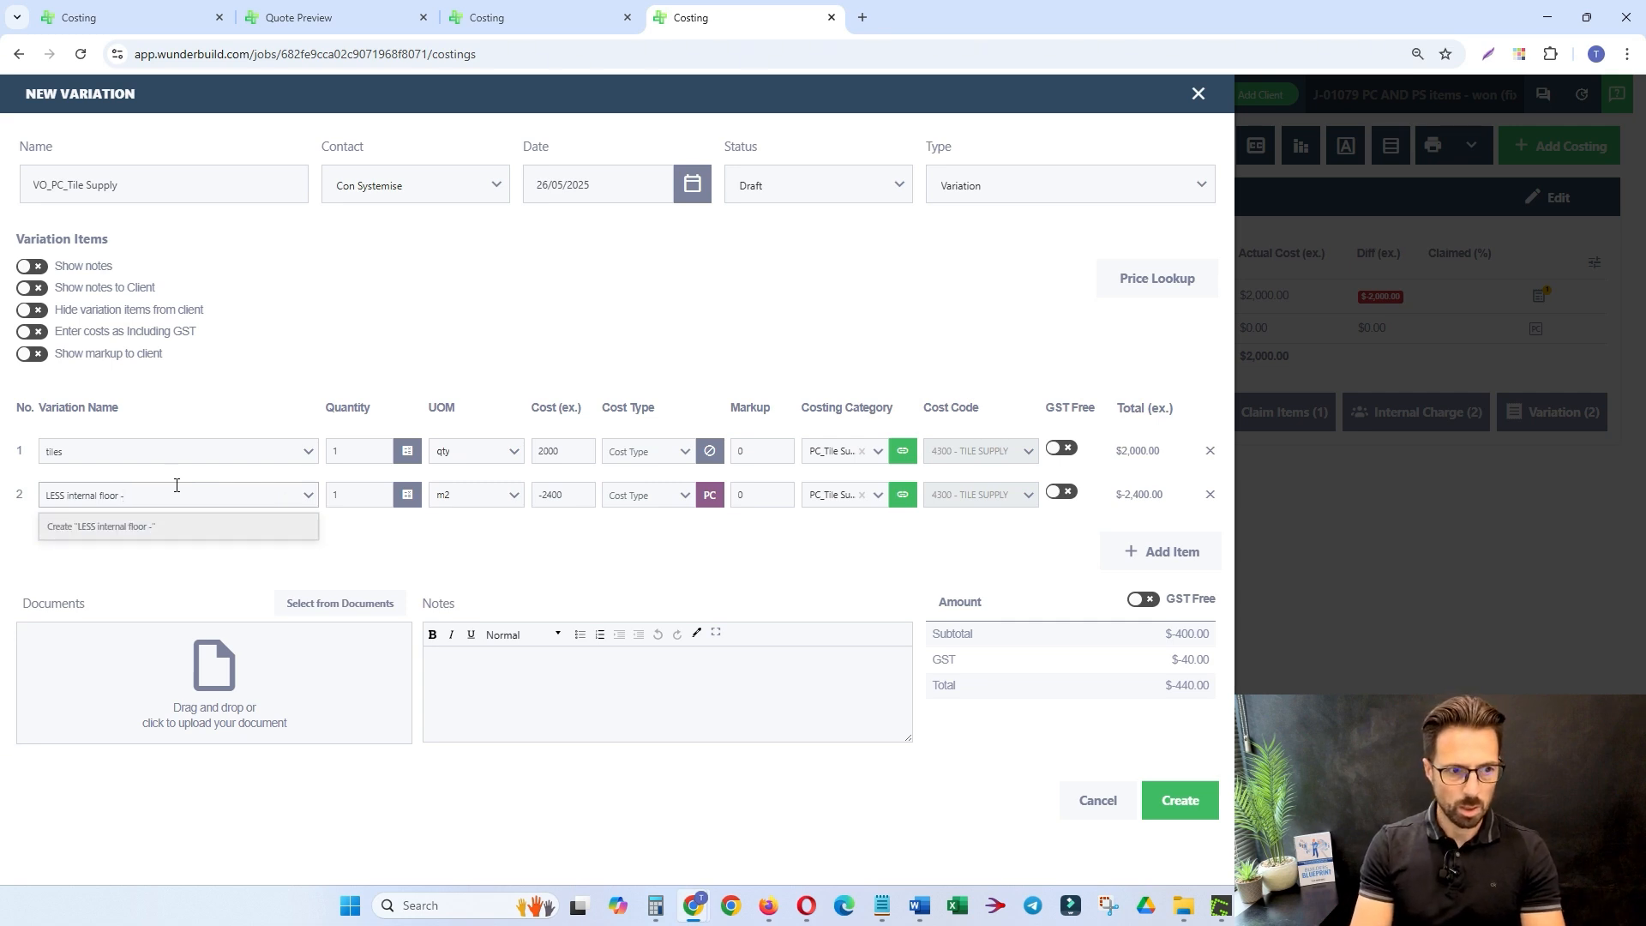
pyautogui.press('BackSpace')
pyautogui.write('(tile')
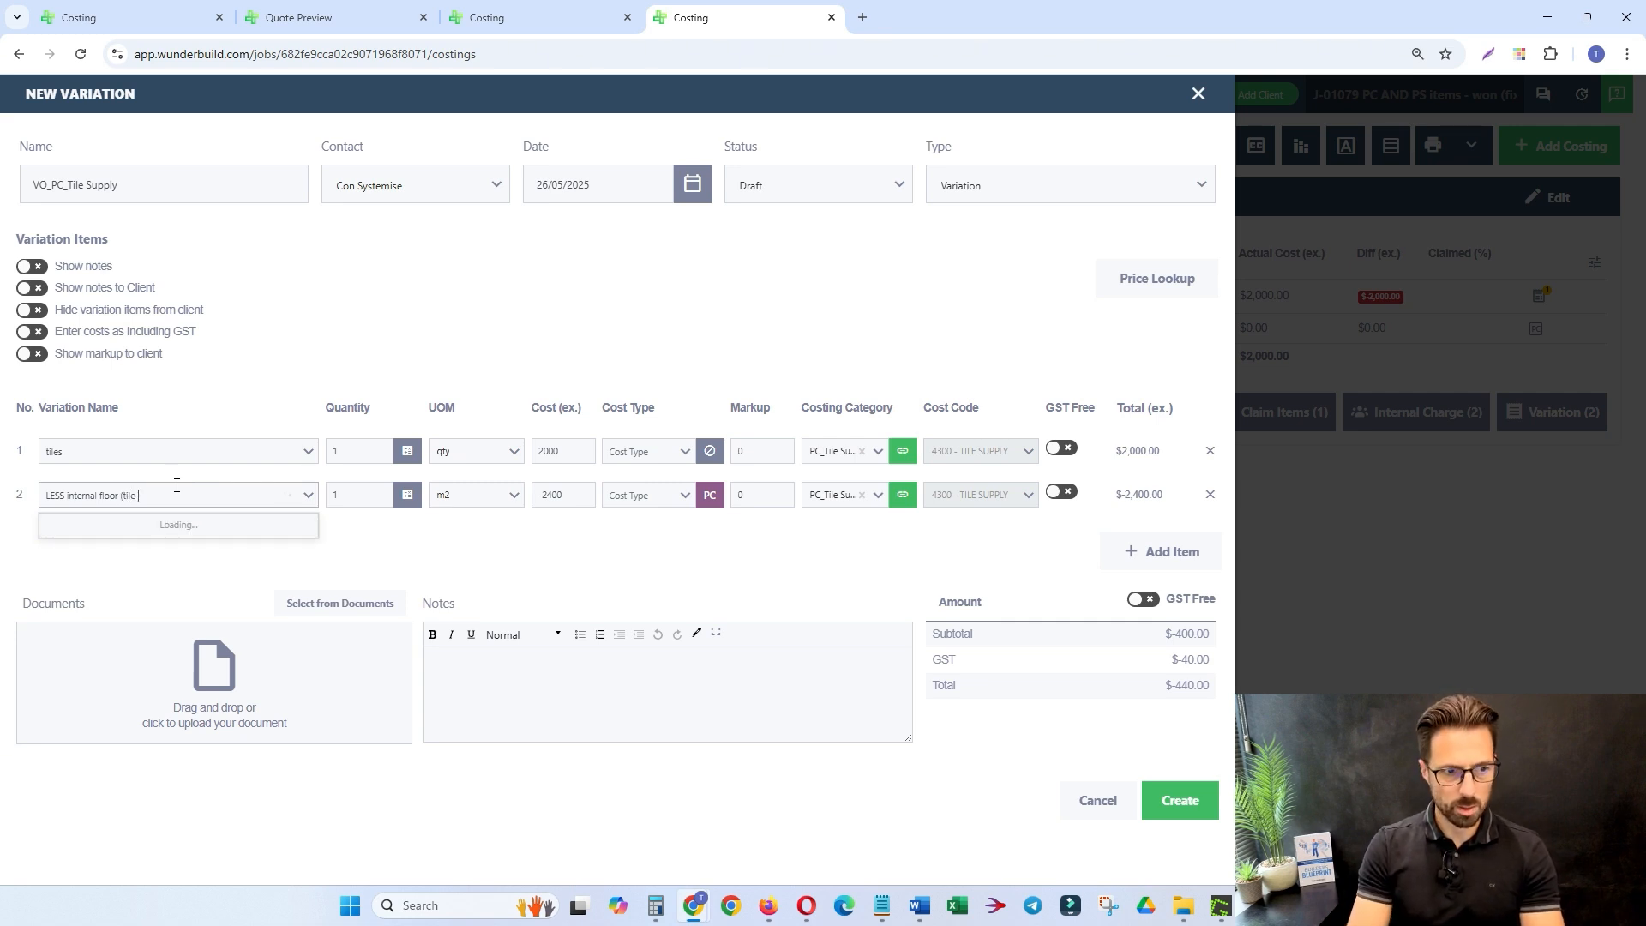
pyautogui.write(' supply')
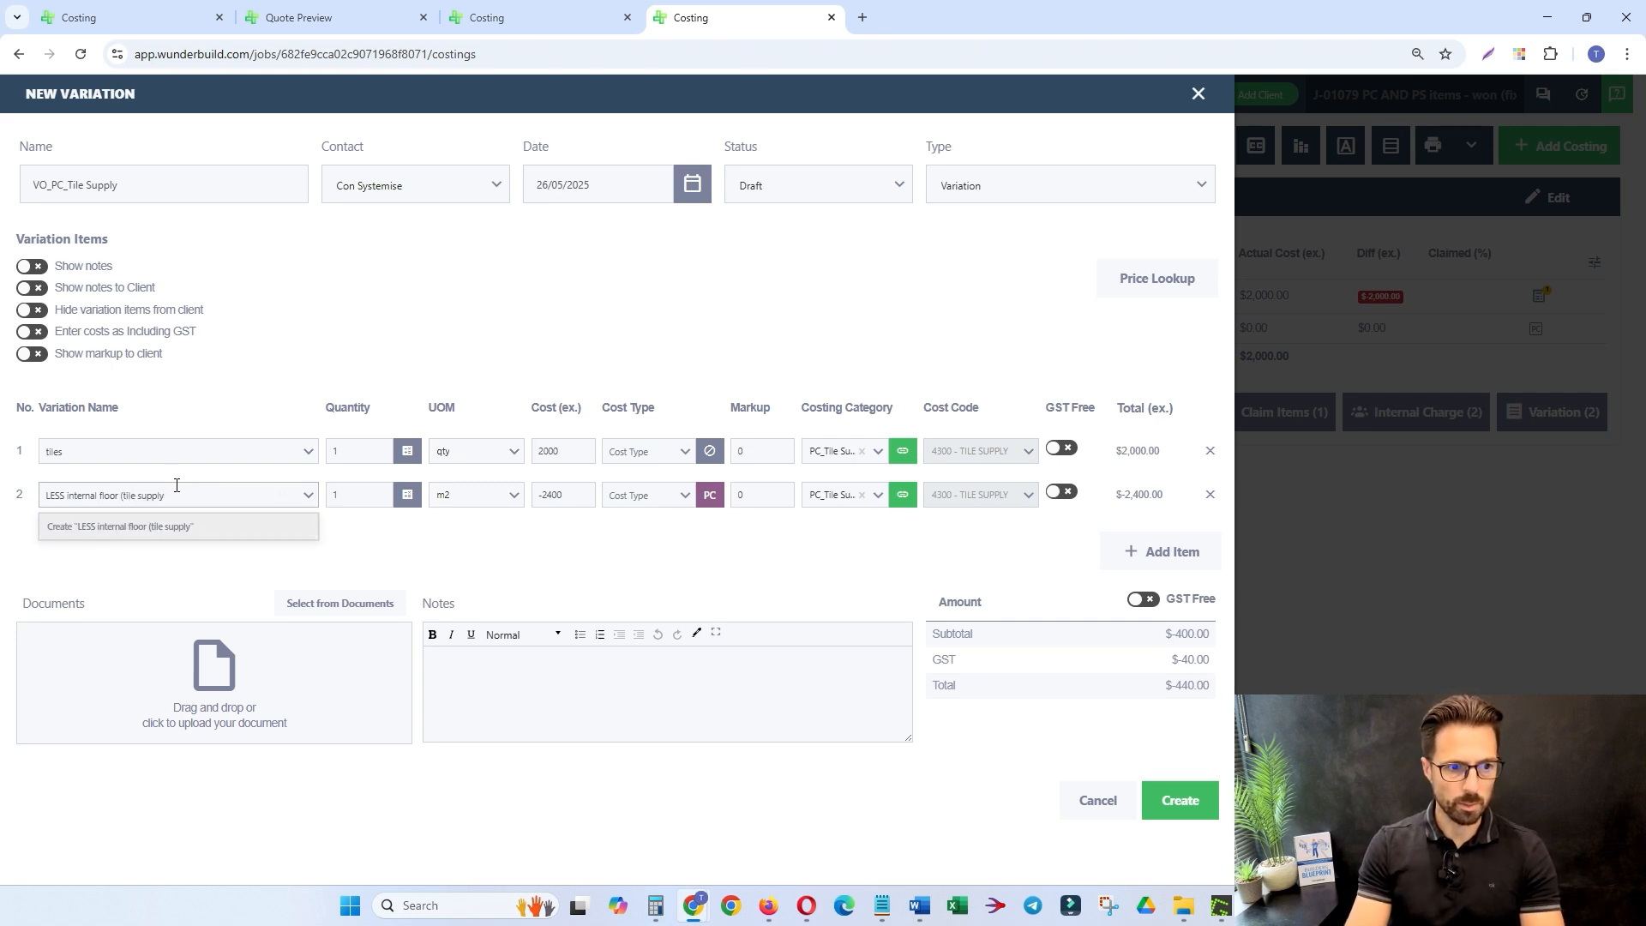
pyautogui.write(') - PC allowance')
pyautogui.click(467, 568)
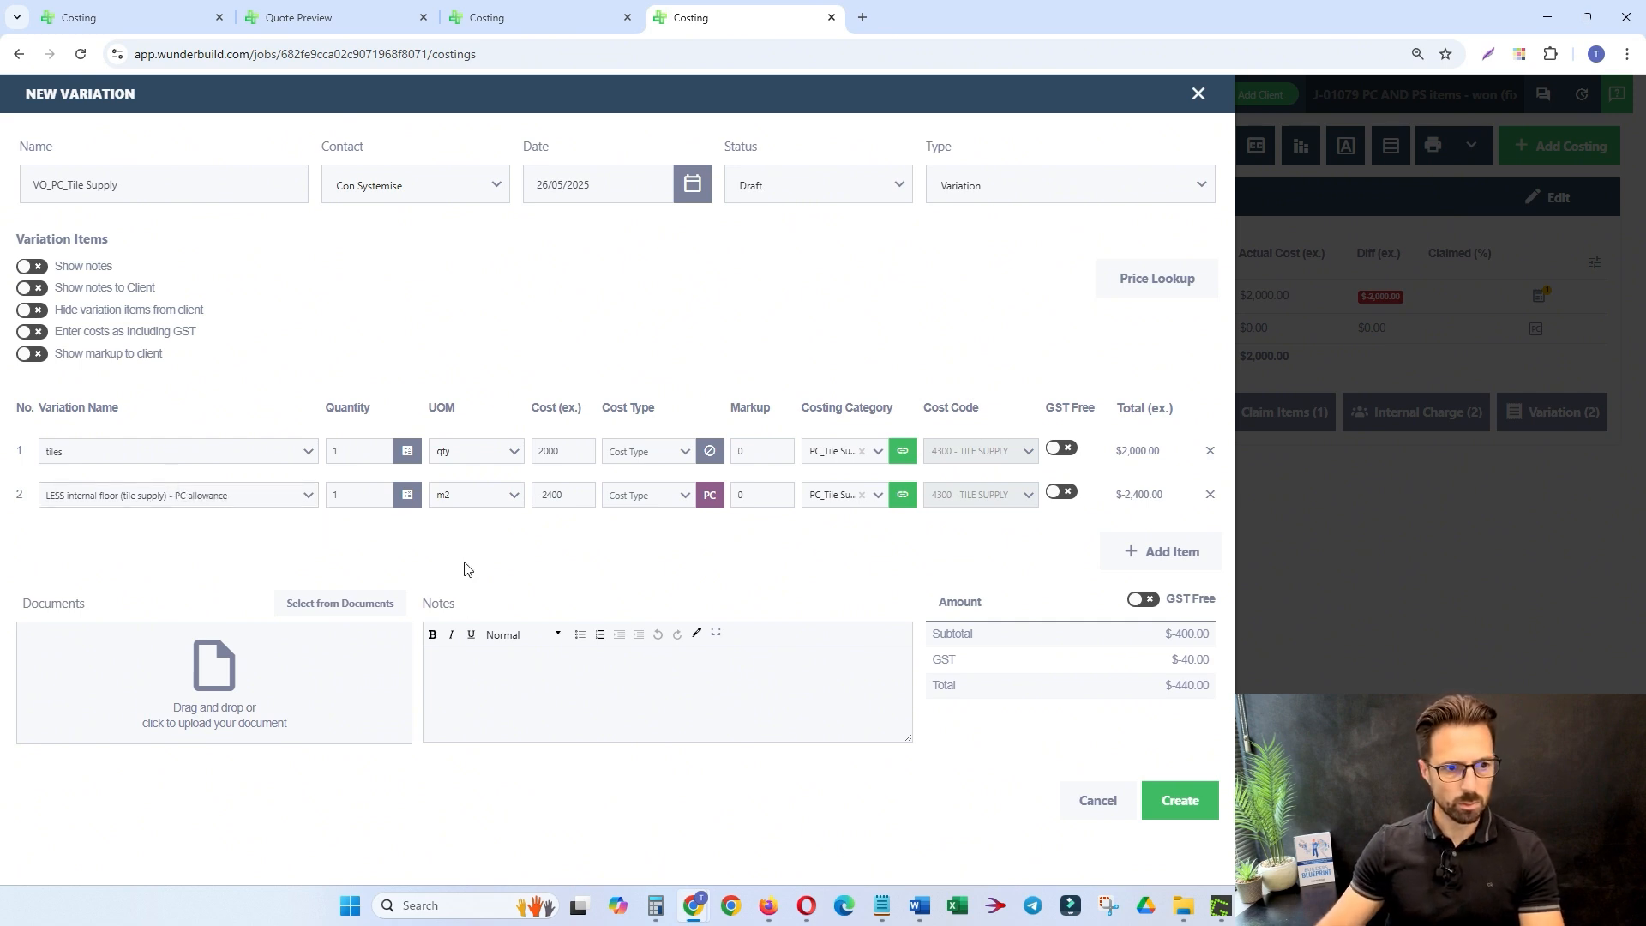
pyautogui.click(1195, 806)
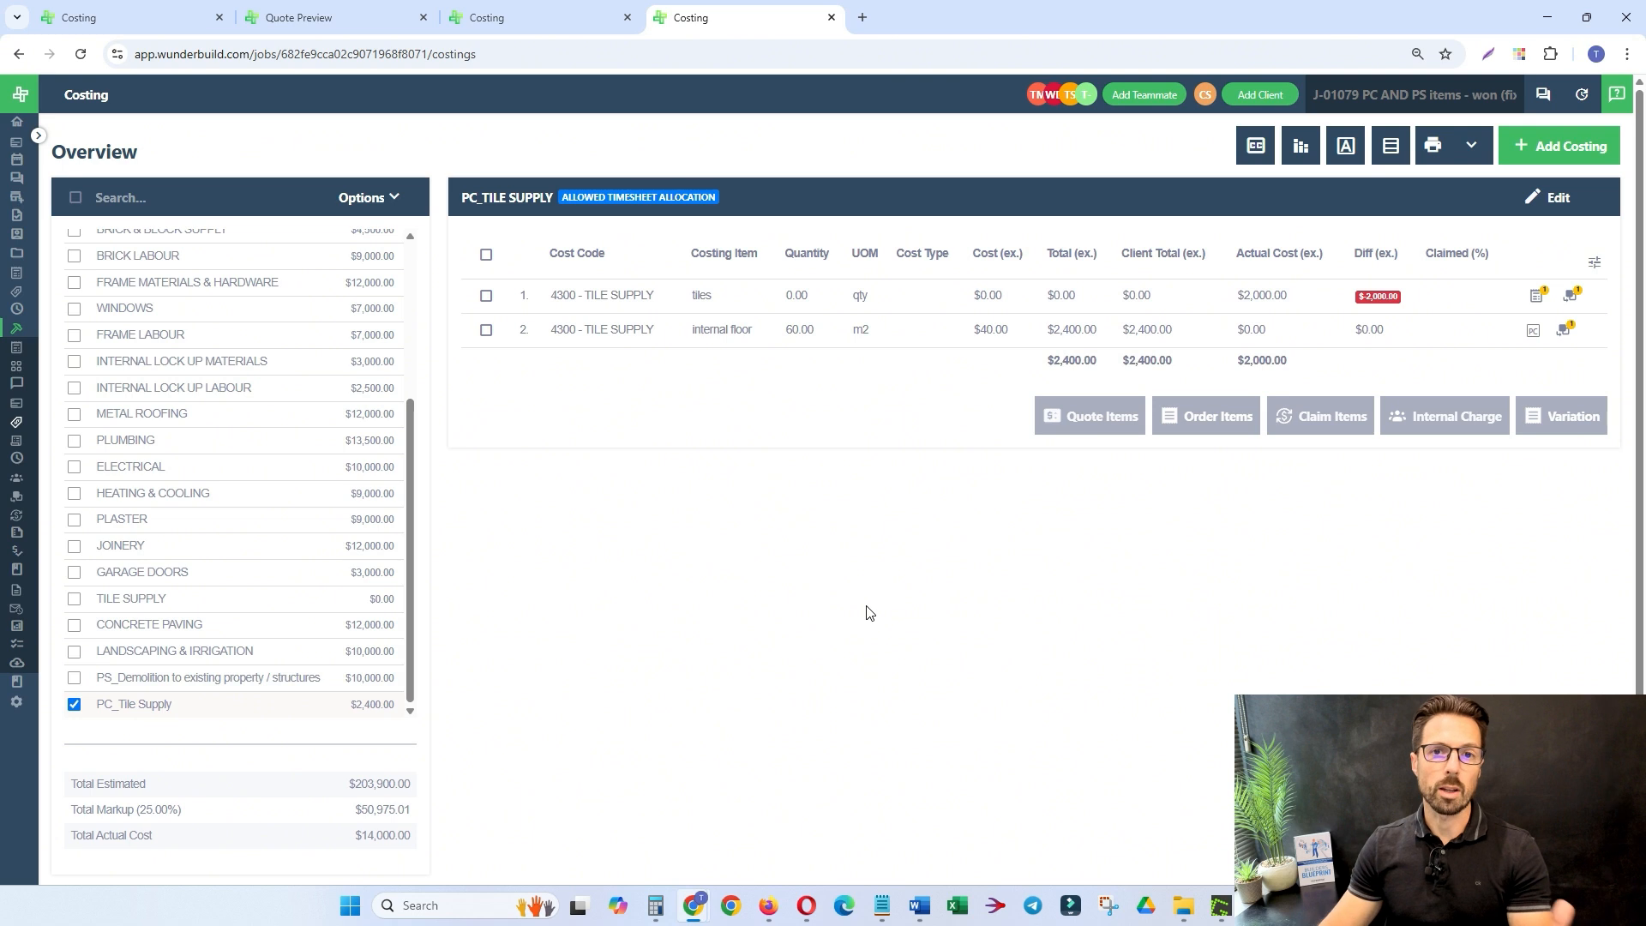
# Open the job's Variations / EOT page
pyautogui.rightClick(708, 32)
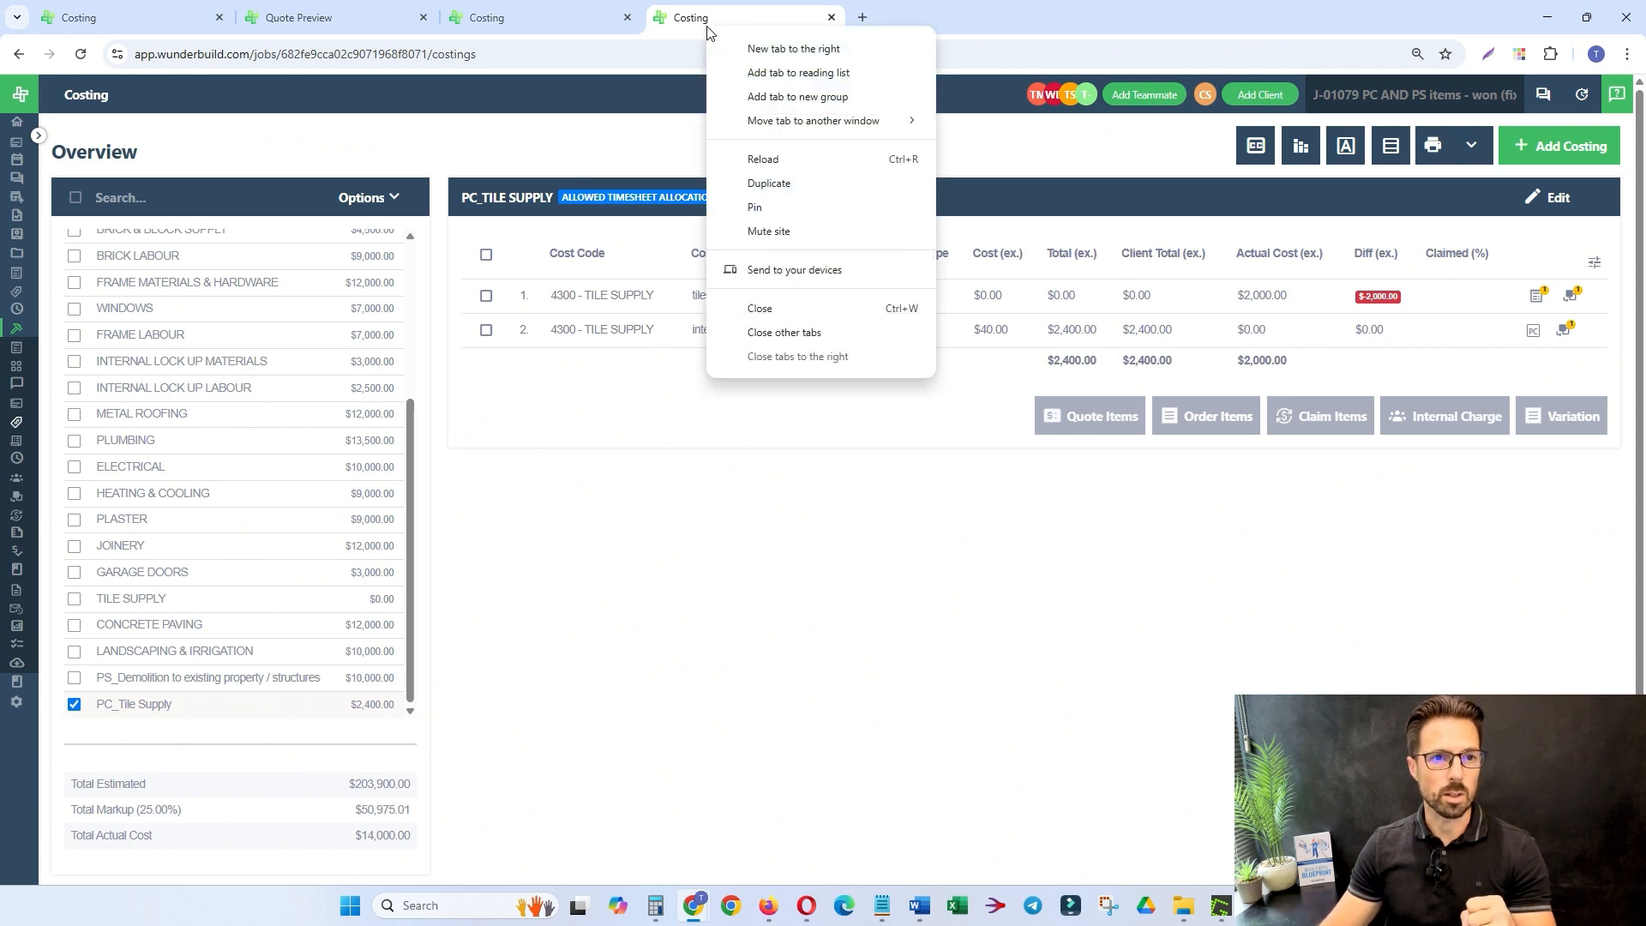
pyautogui.click(77, 477)
pyautogui.click(89, 499)
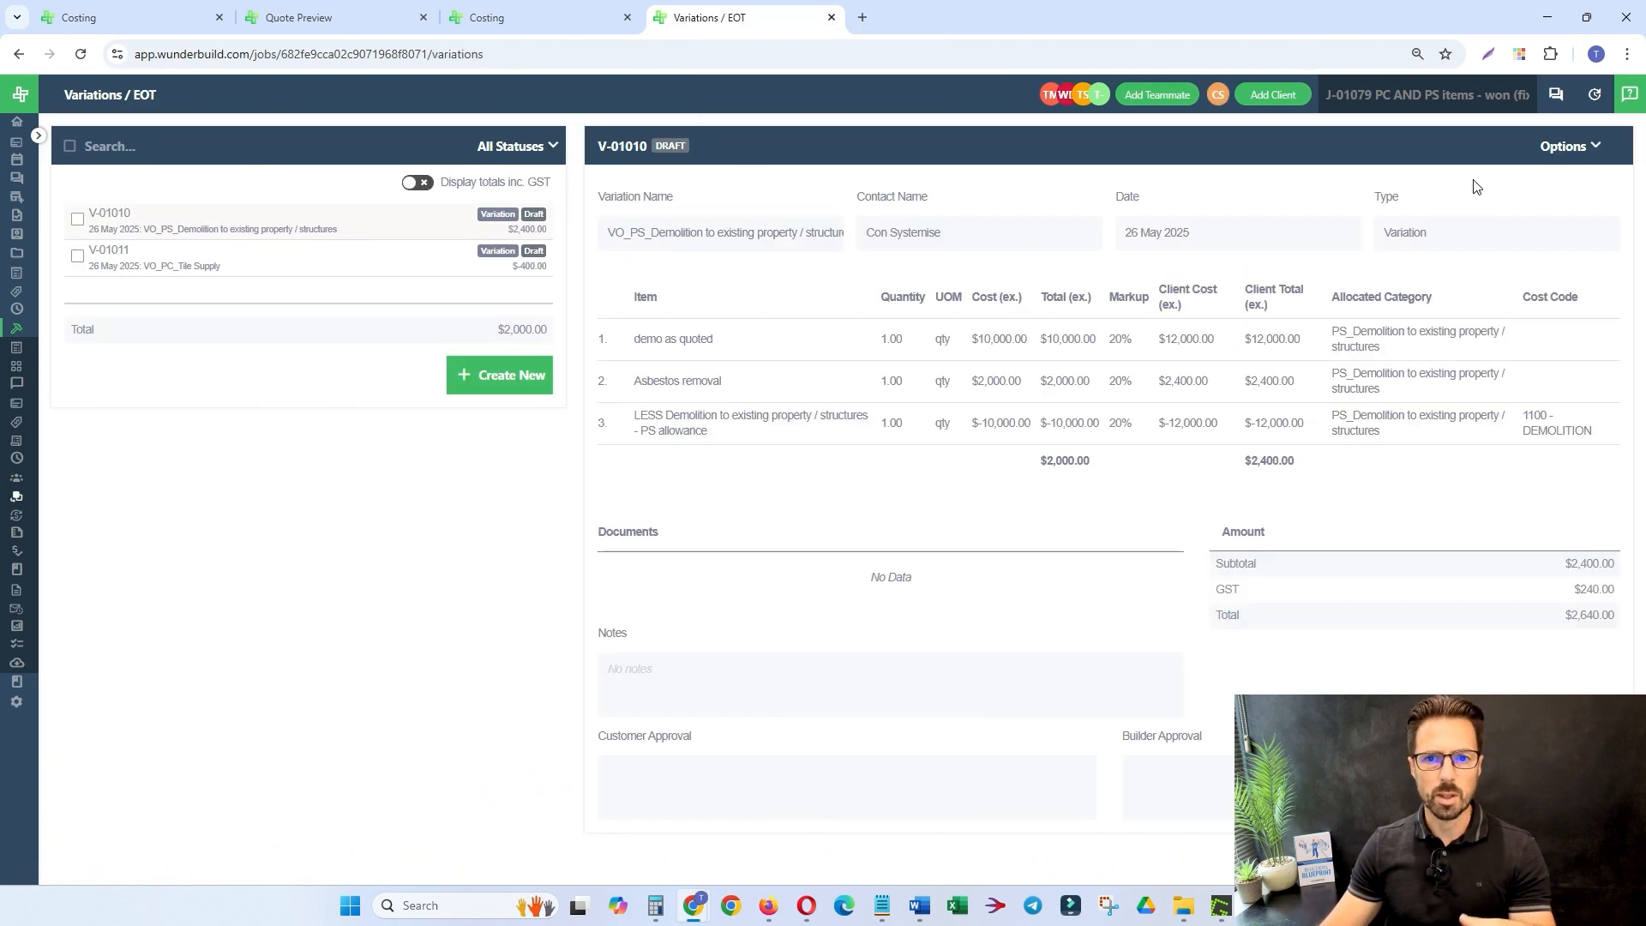
# Approve the VO_PS_Demolition to existing property / structures variation with a drawn signature and the signer's name
pyautogui.click(1569, 150)
pyautogui.click(1577, 278)
pyautogui.moveTo(705, 237); pyautogui.dragTo(800, 256)
pyautogui.write('t')
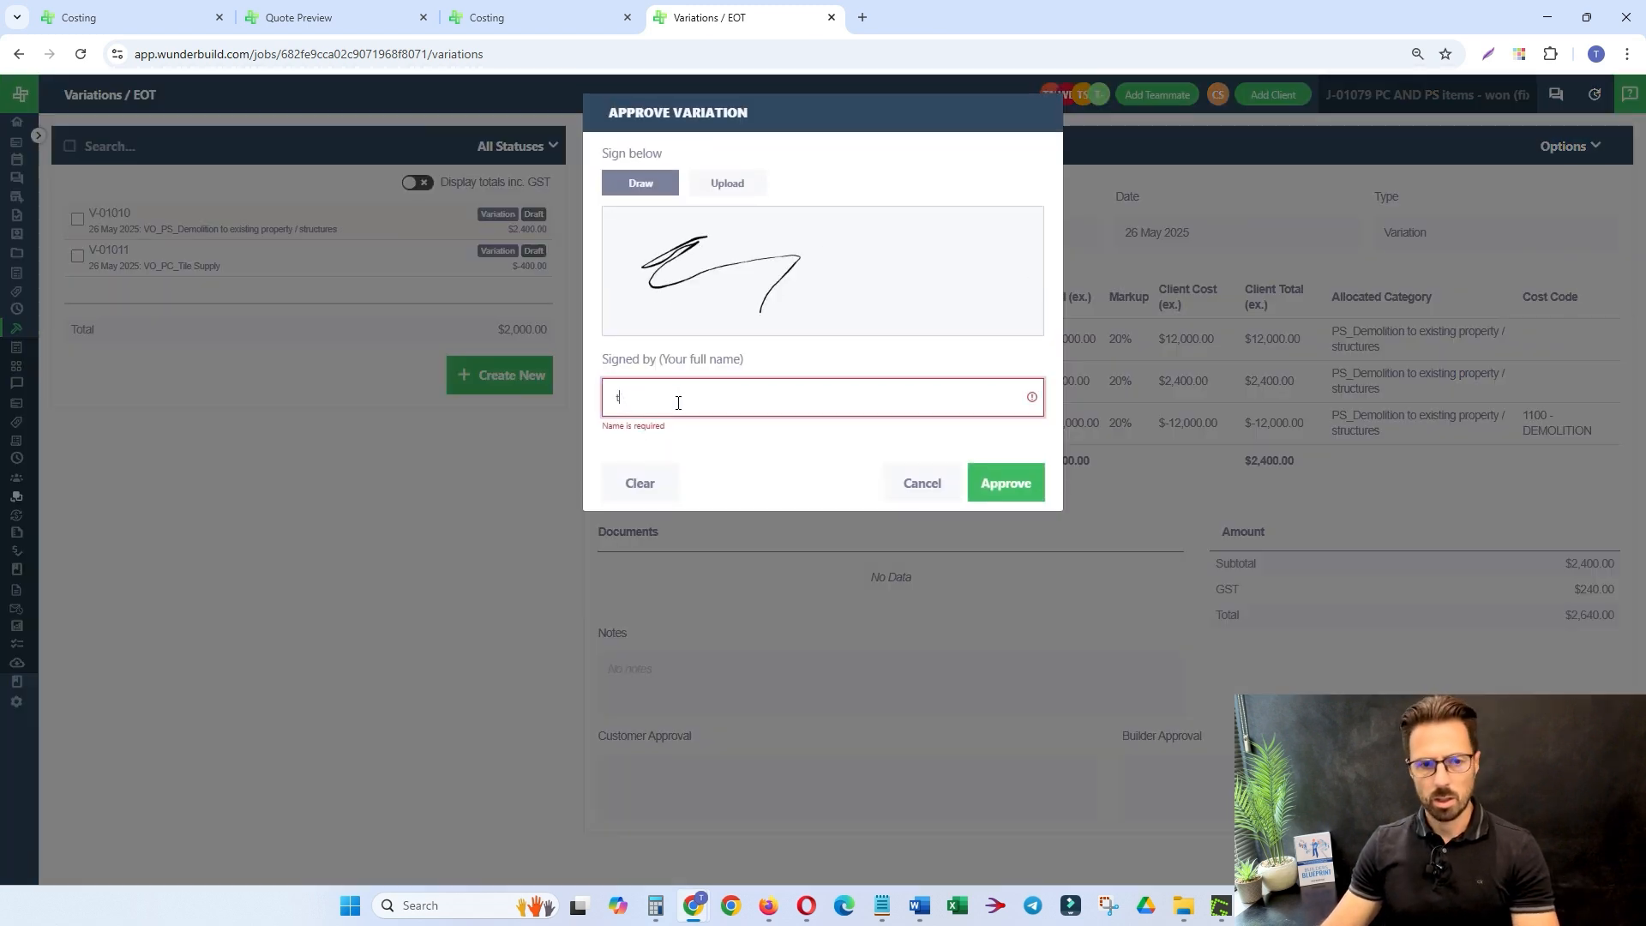
pyautogui.click(1013, 468)
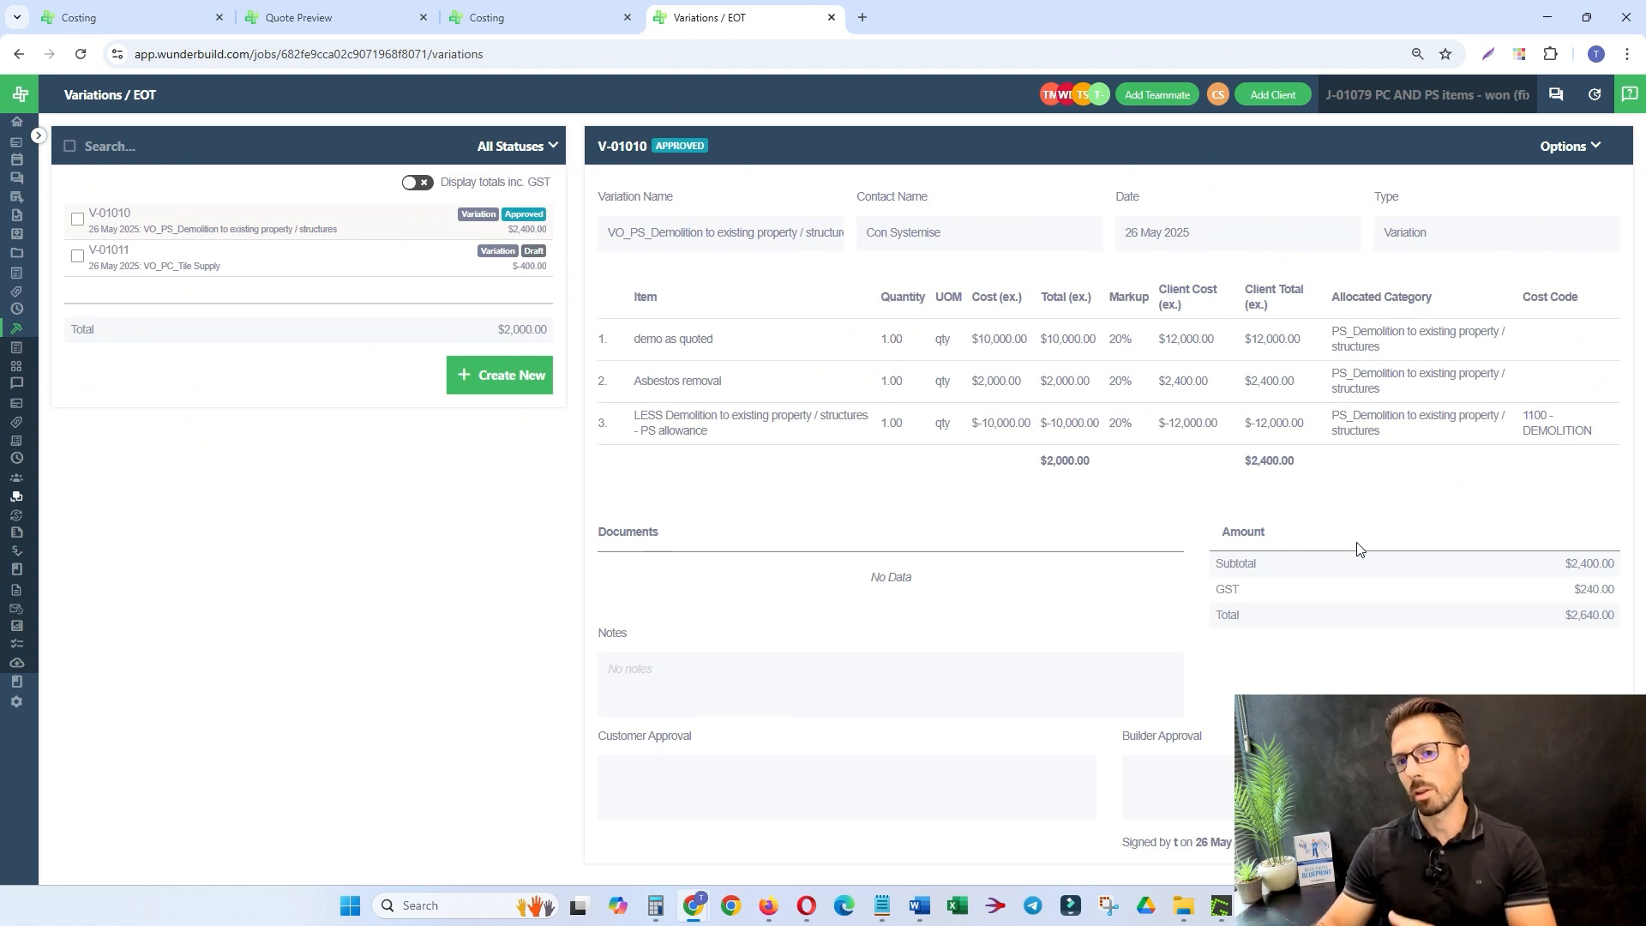
# Open the job's Progress Claims in a duplicated browser tab and start a new claim
pyautogui.click(1568, 150)
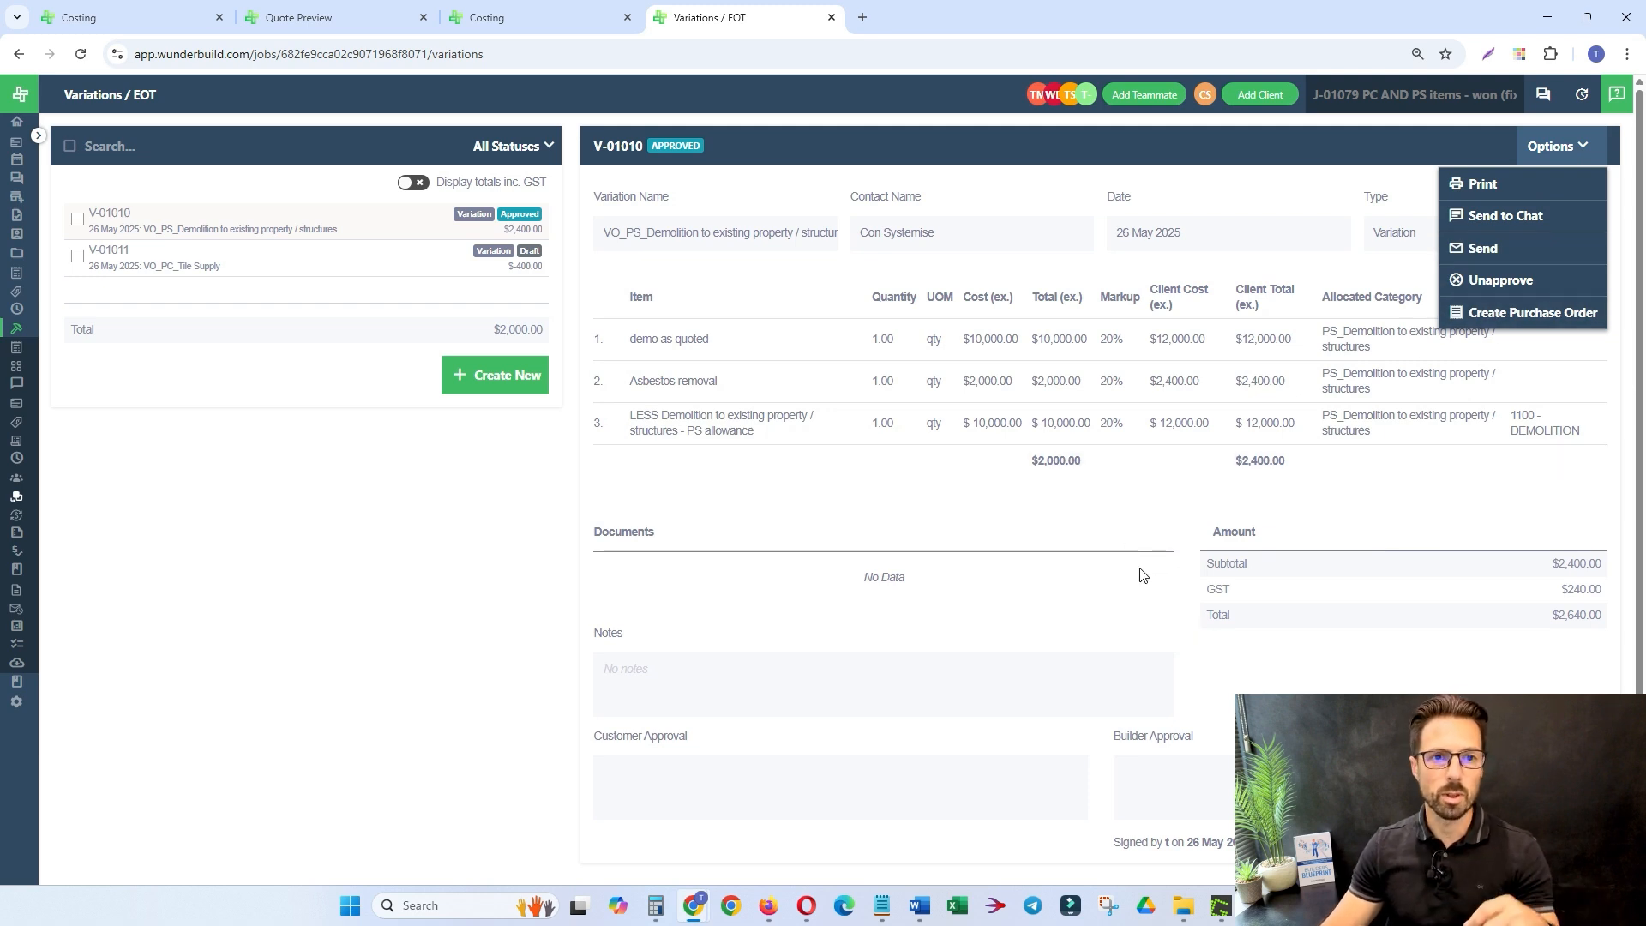
pyautogui.rightClick(736, 19)
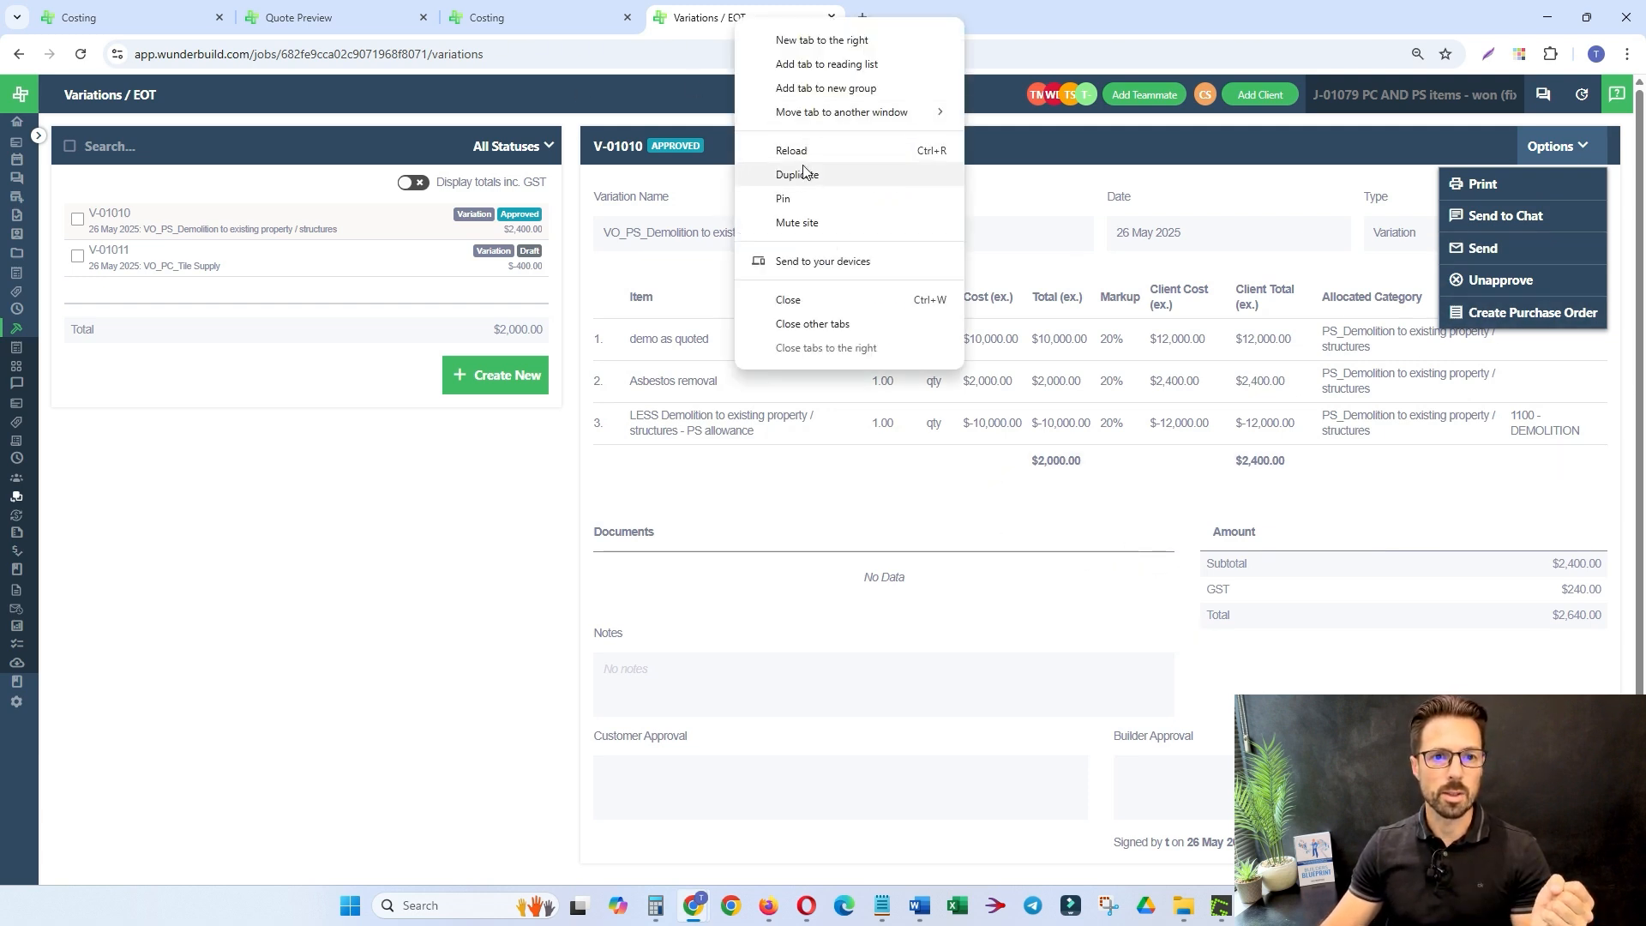
pyautogui.click(776, 173)
pyautogui.moveTo(81, 466)
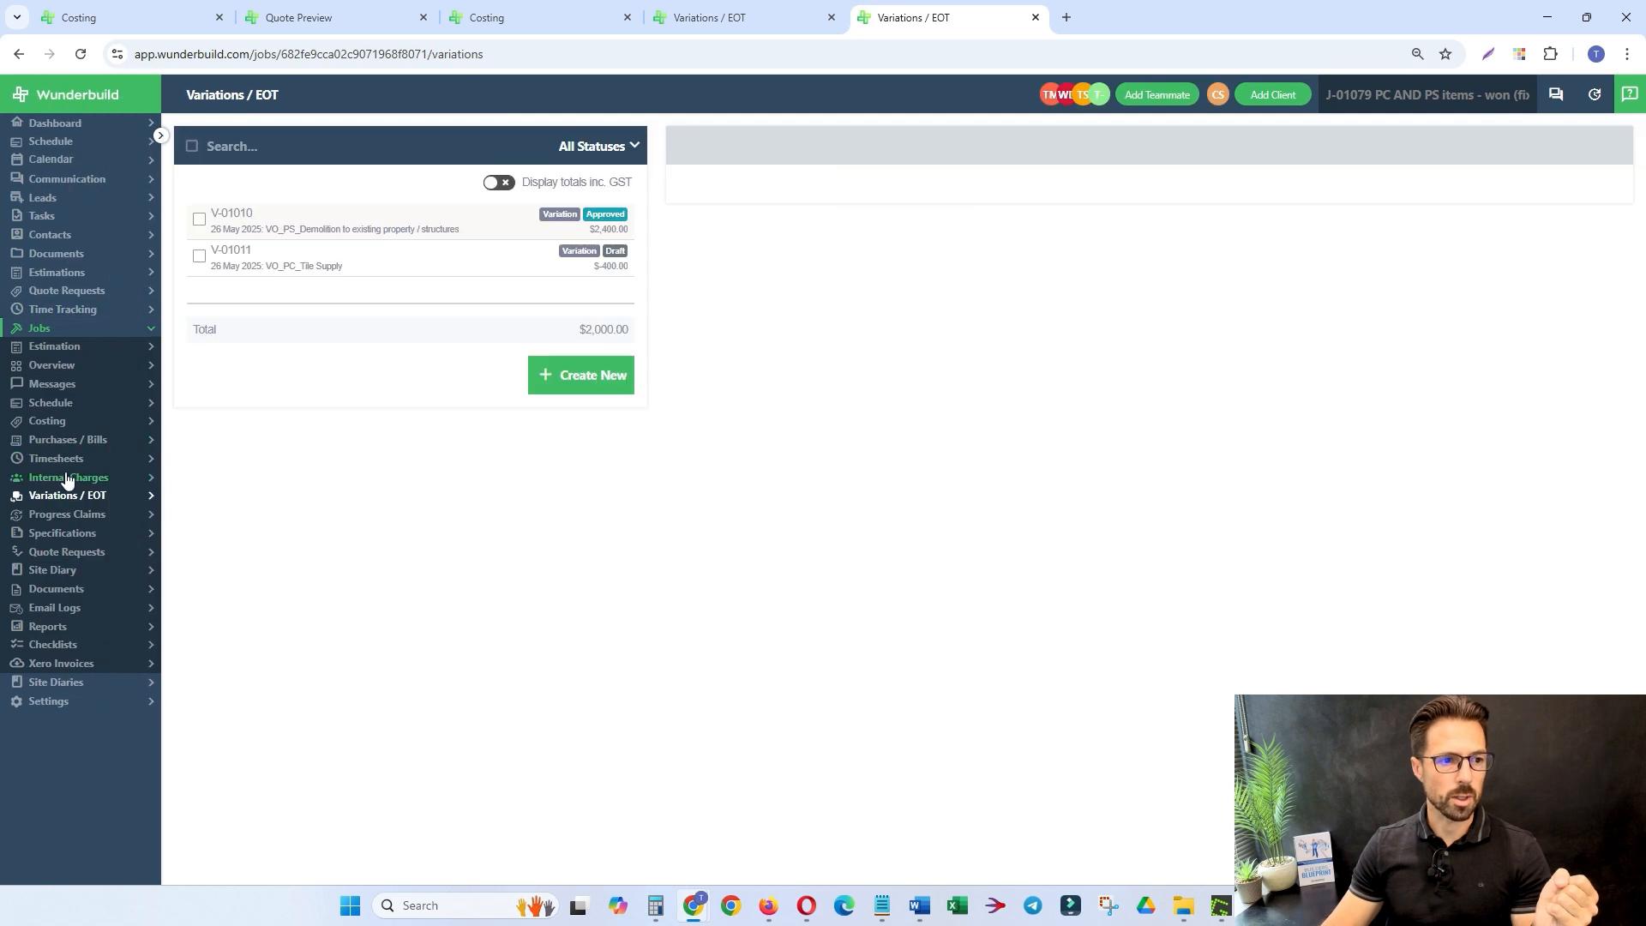
pyautogui.click(90, 515)
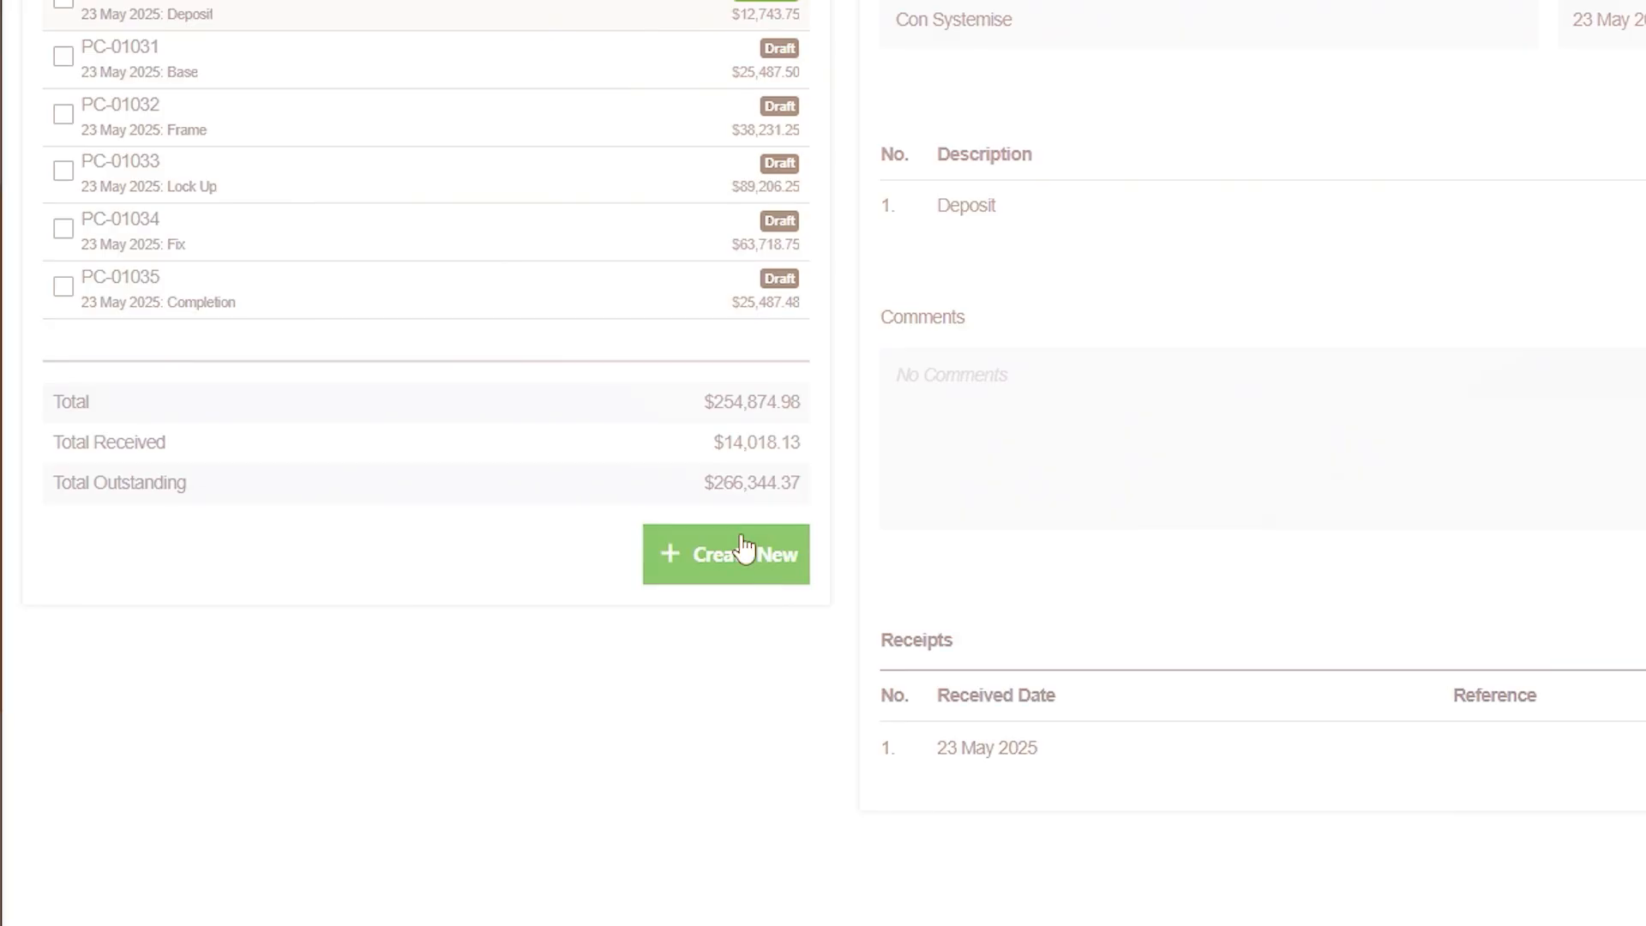
pyautogui.click(509, 574)
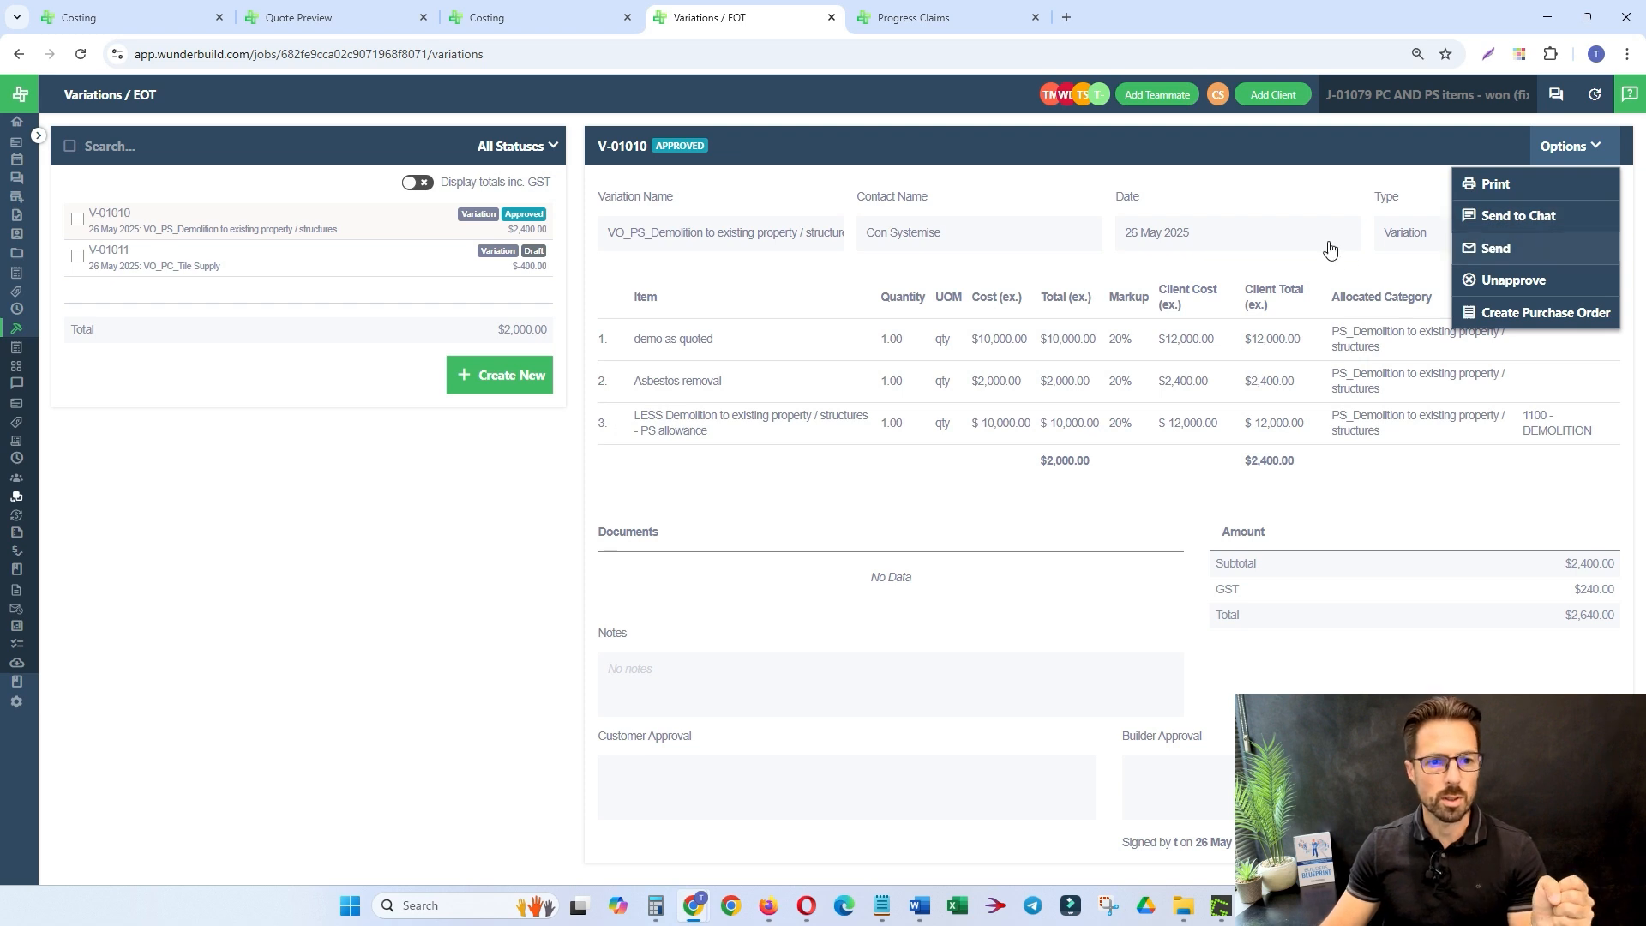
# Preview the demolition variation's printable PDF, examine its items, totals and contract amounts enlarged, and close it
pyautogui.click(1496, 185)
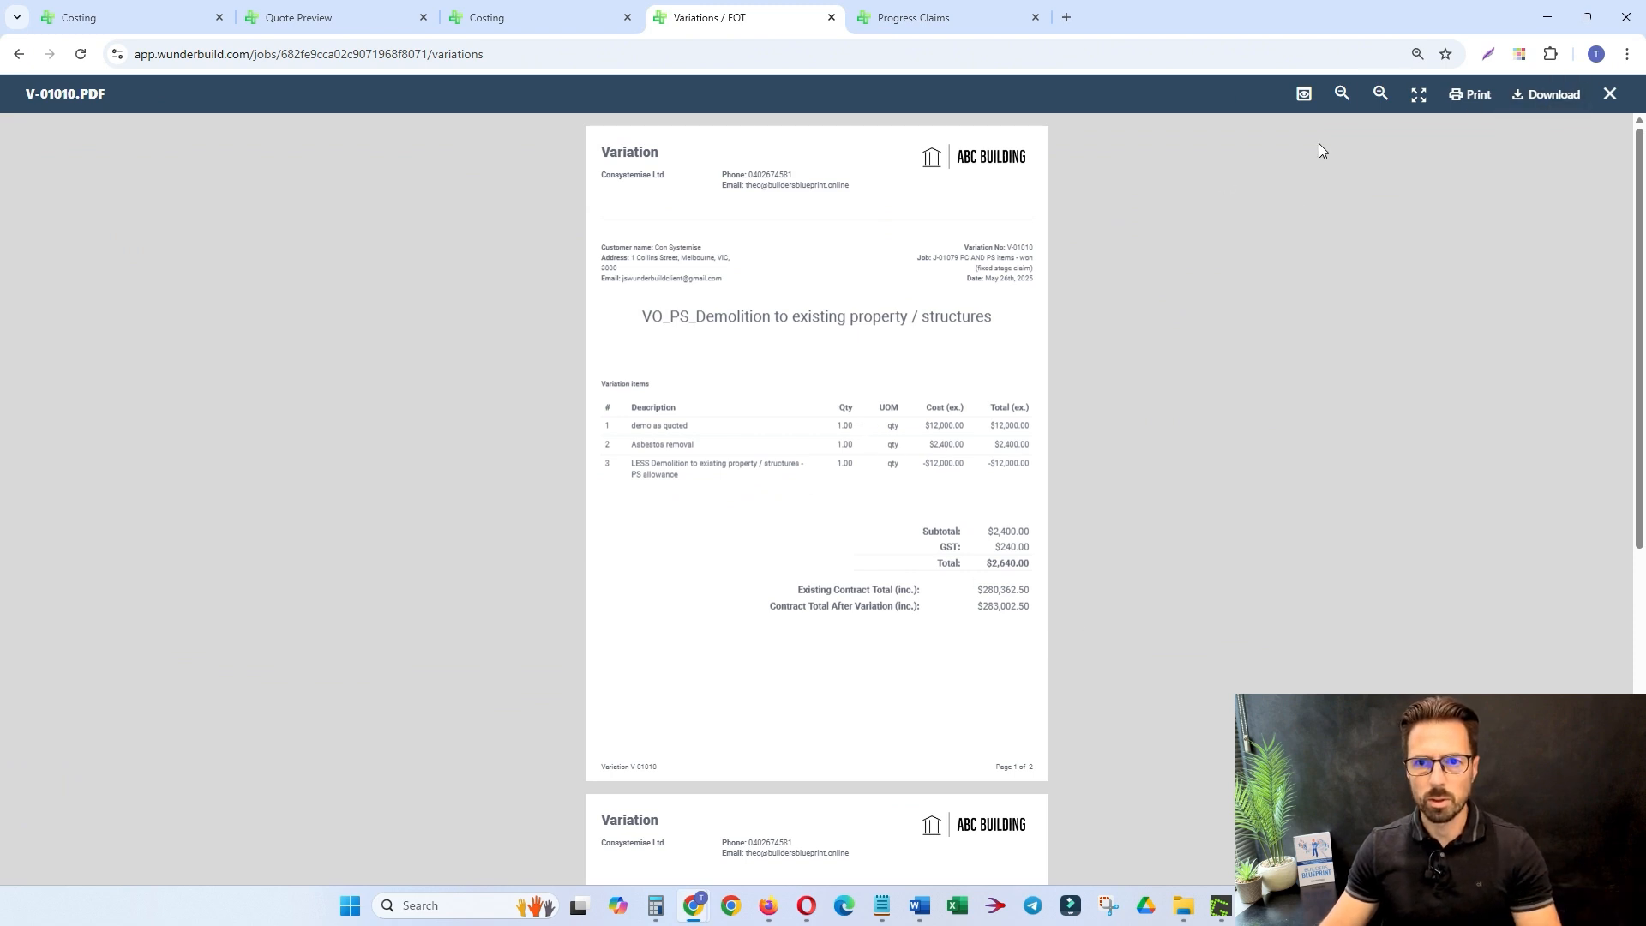
pyautogui.click(1381, 94)
pyautogui.scroll(-2, 783, 563)
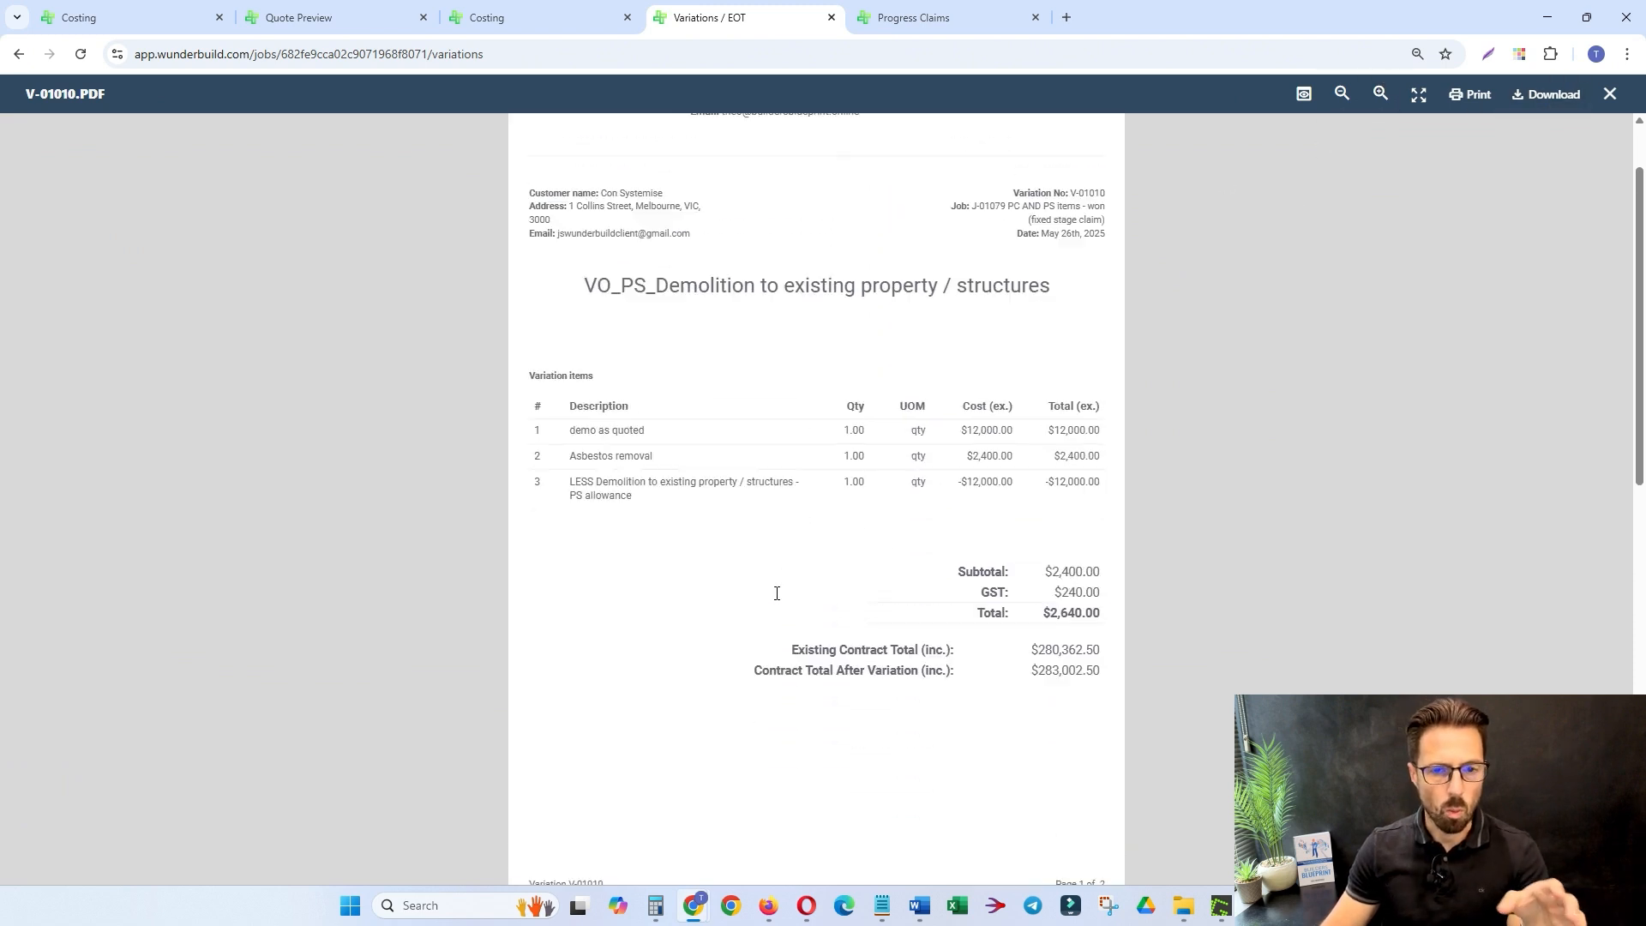
pyautogui.scroll(1, 777, 593)
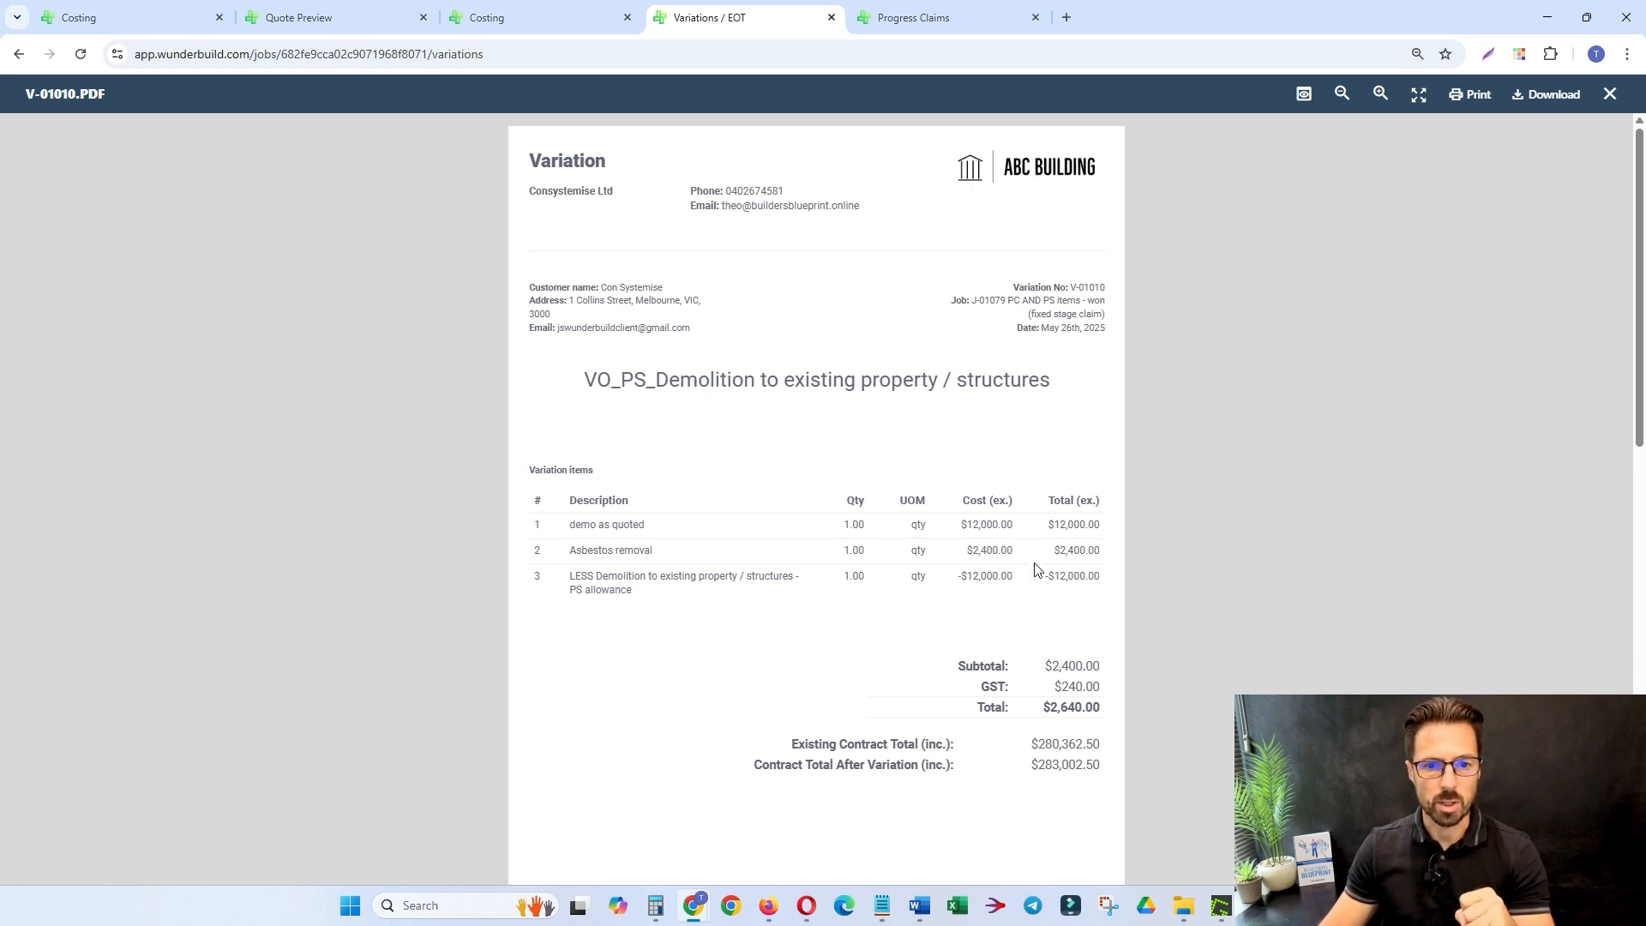
pyautogui.scroll(-4, 1033, 560)
pyautogui.scroll(5, 1021, 599)
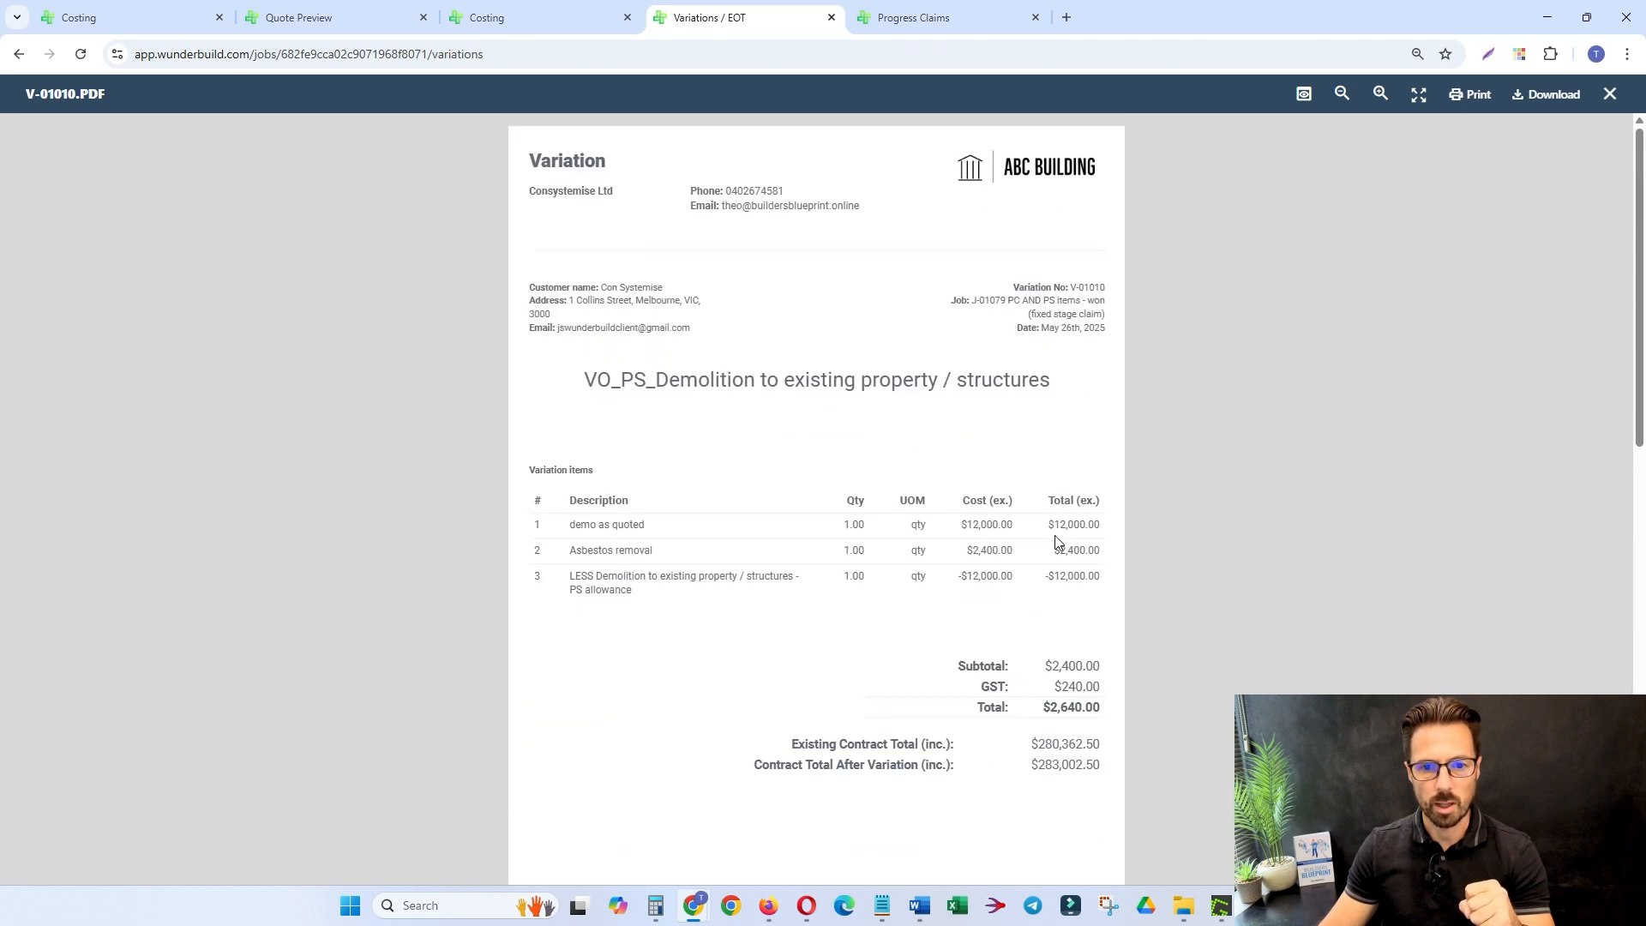
pyautogui.scroll(-4, 1020, 592)
pyautogui.scroll(4, 1020, 591)
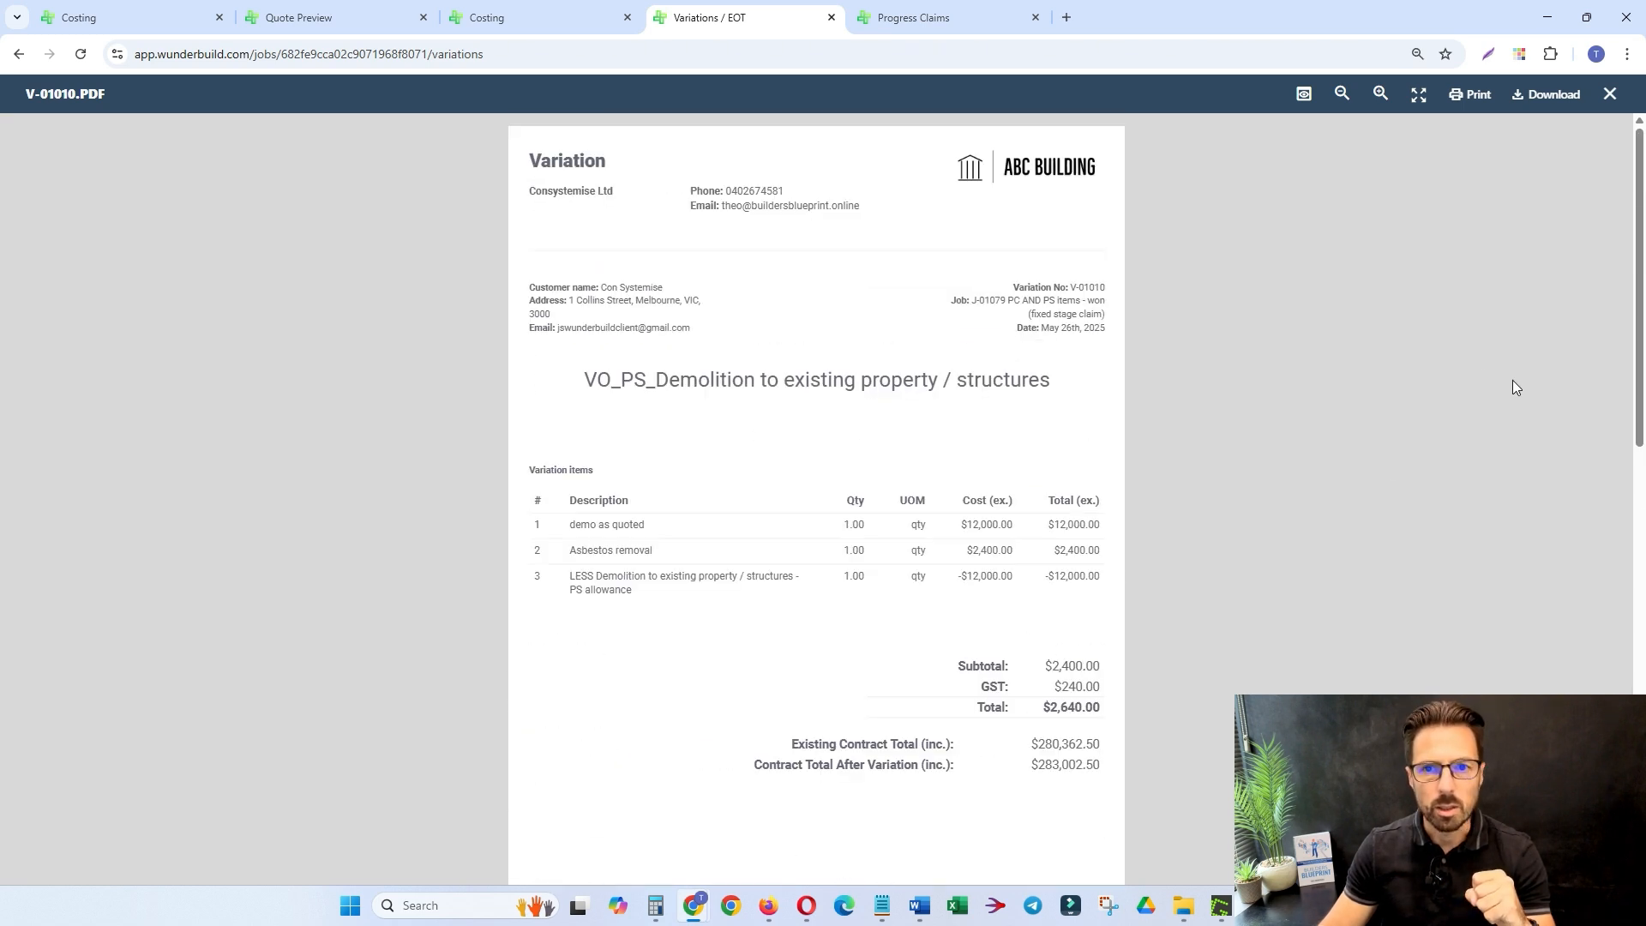
pyautogui.click(1610, 94)
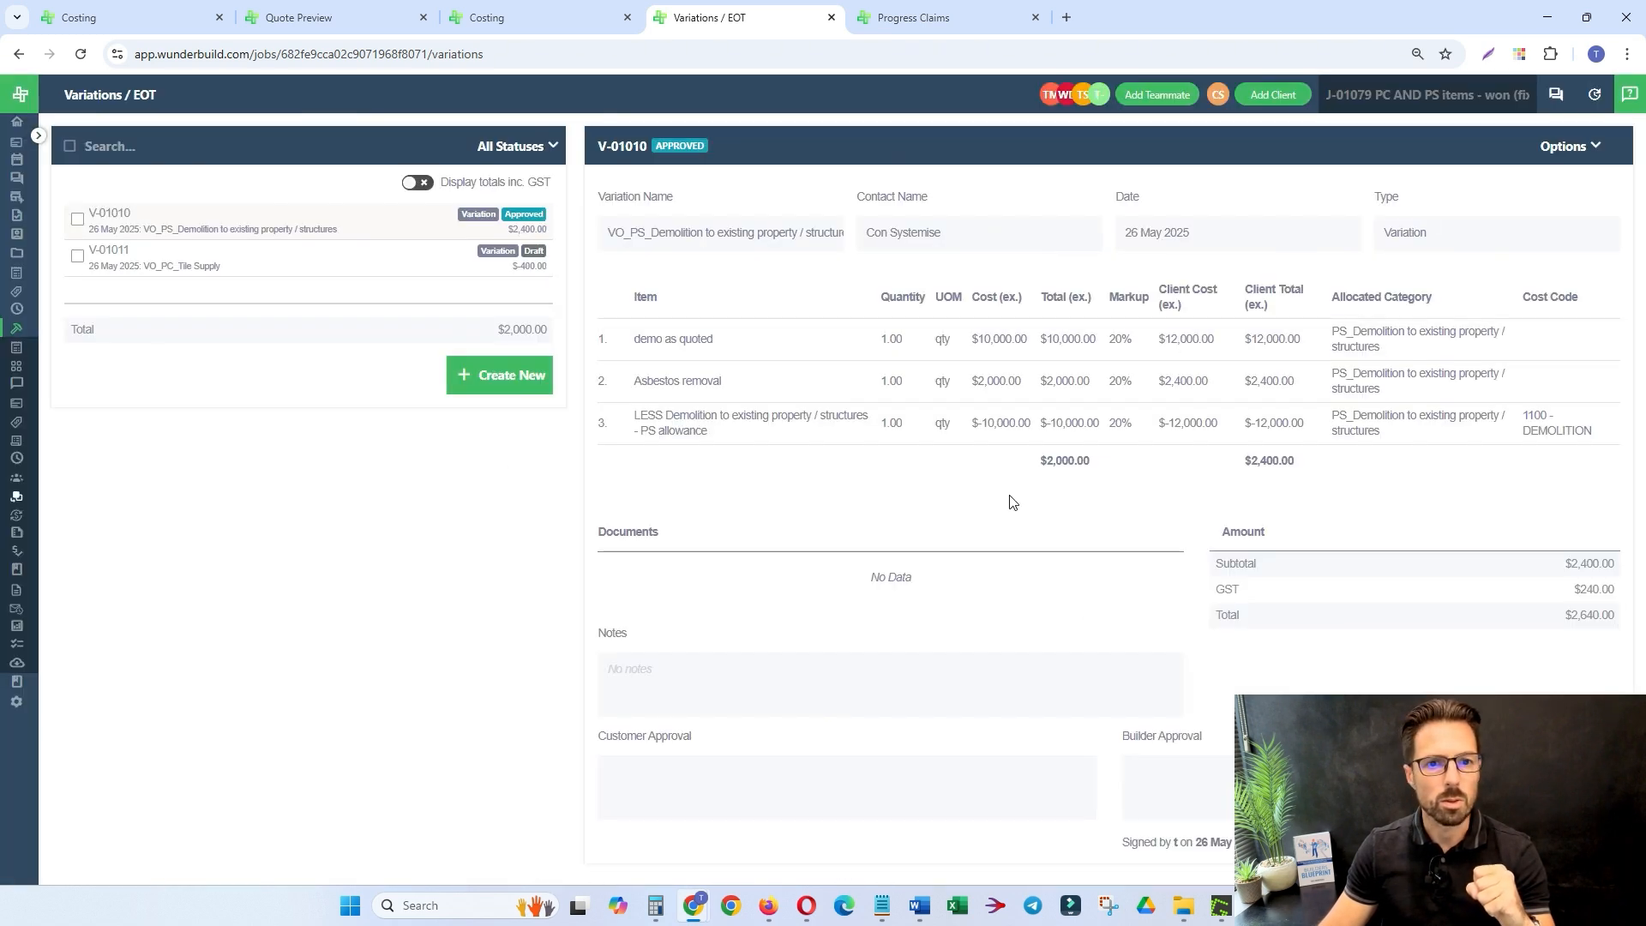
# Unapprove the VO_PS_Demolition to existing property / structures variation
pyautogui.click(1569, 146)
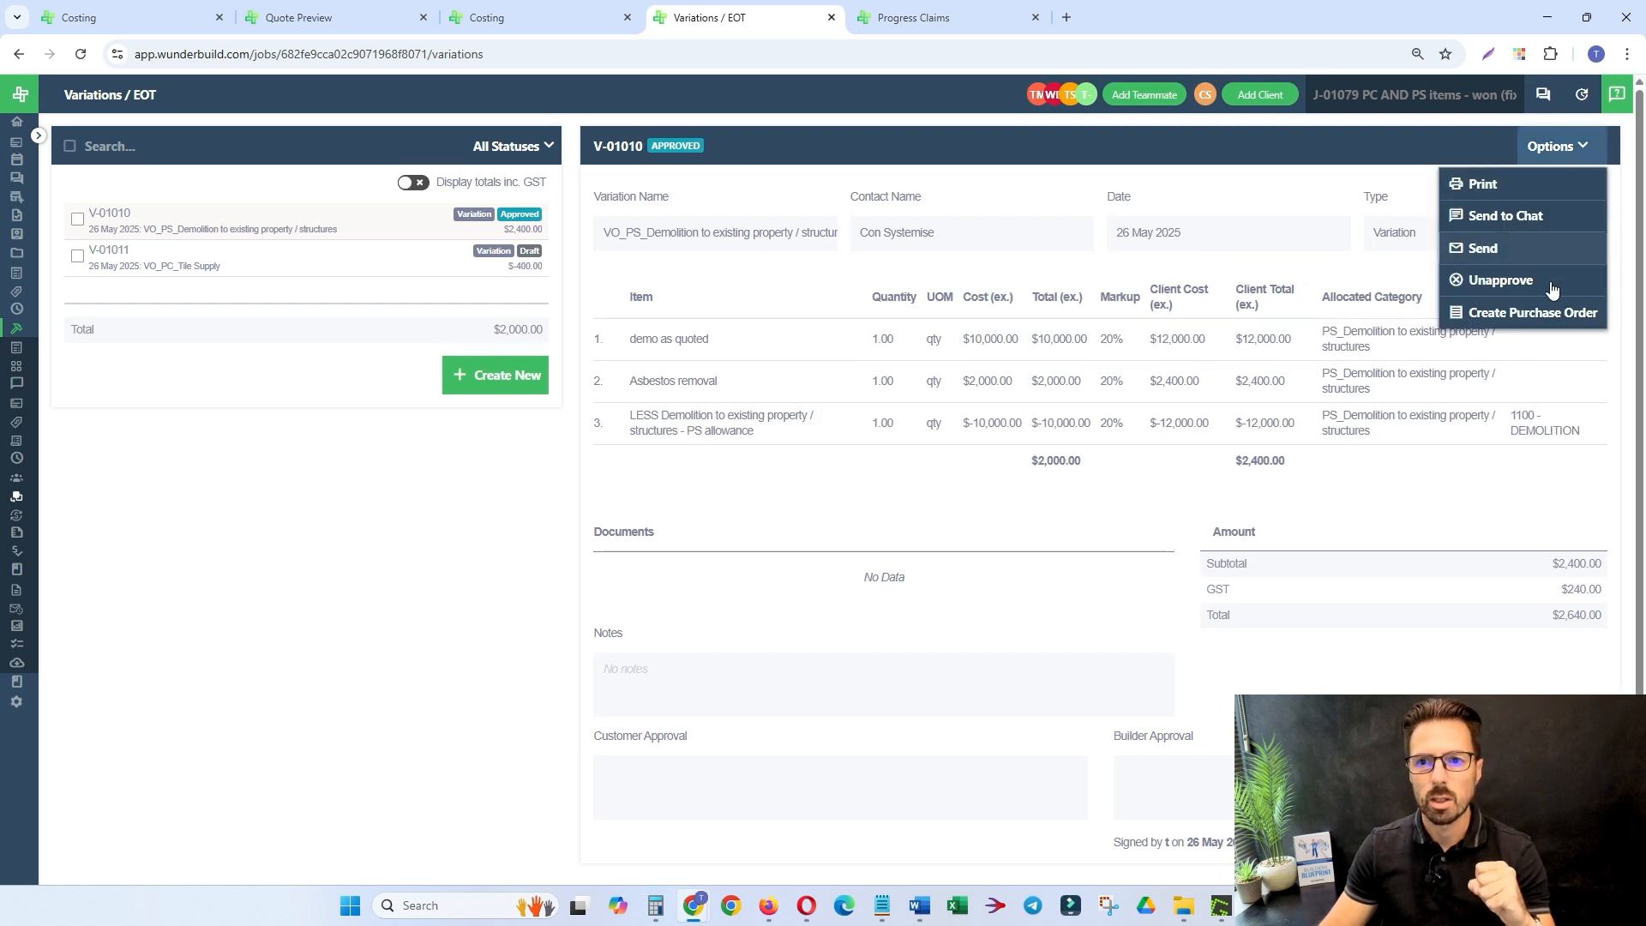
pyautogui.click(1514, 288)
pyautogui.click(941, 205)
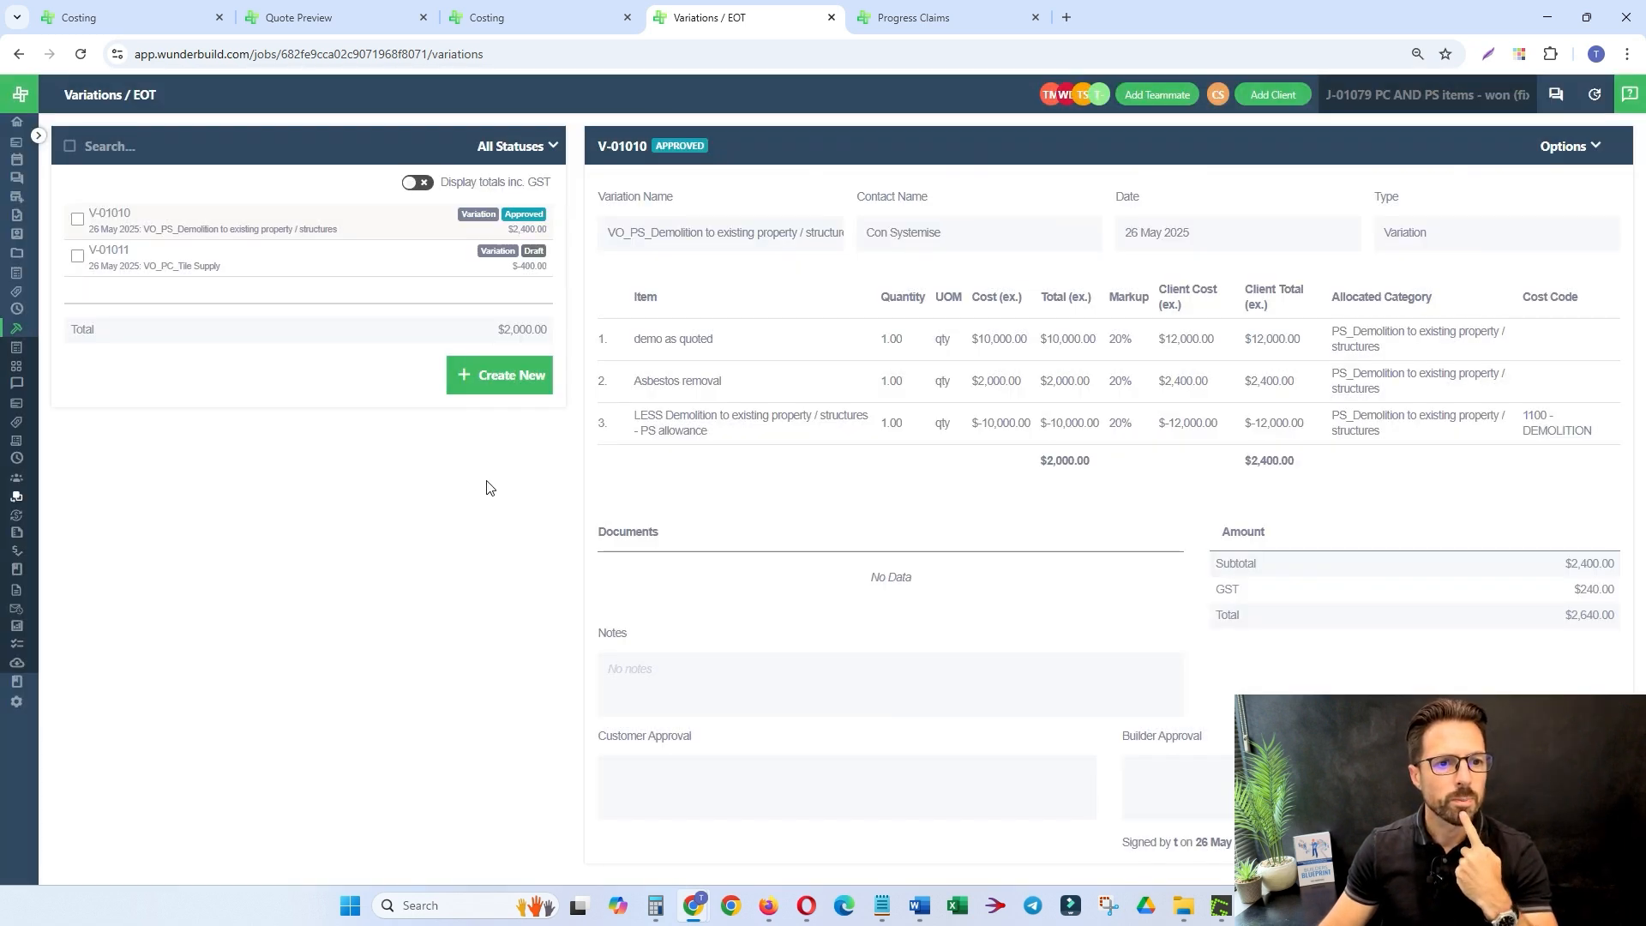
# Edit the demolition variation to show markup to the client and save the update
pyautogui.click(1567, 146)
pyautogui.click(1573, 313)
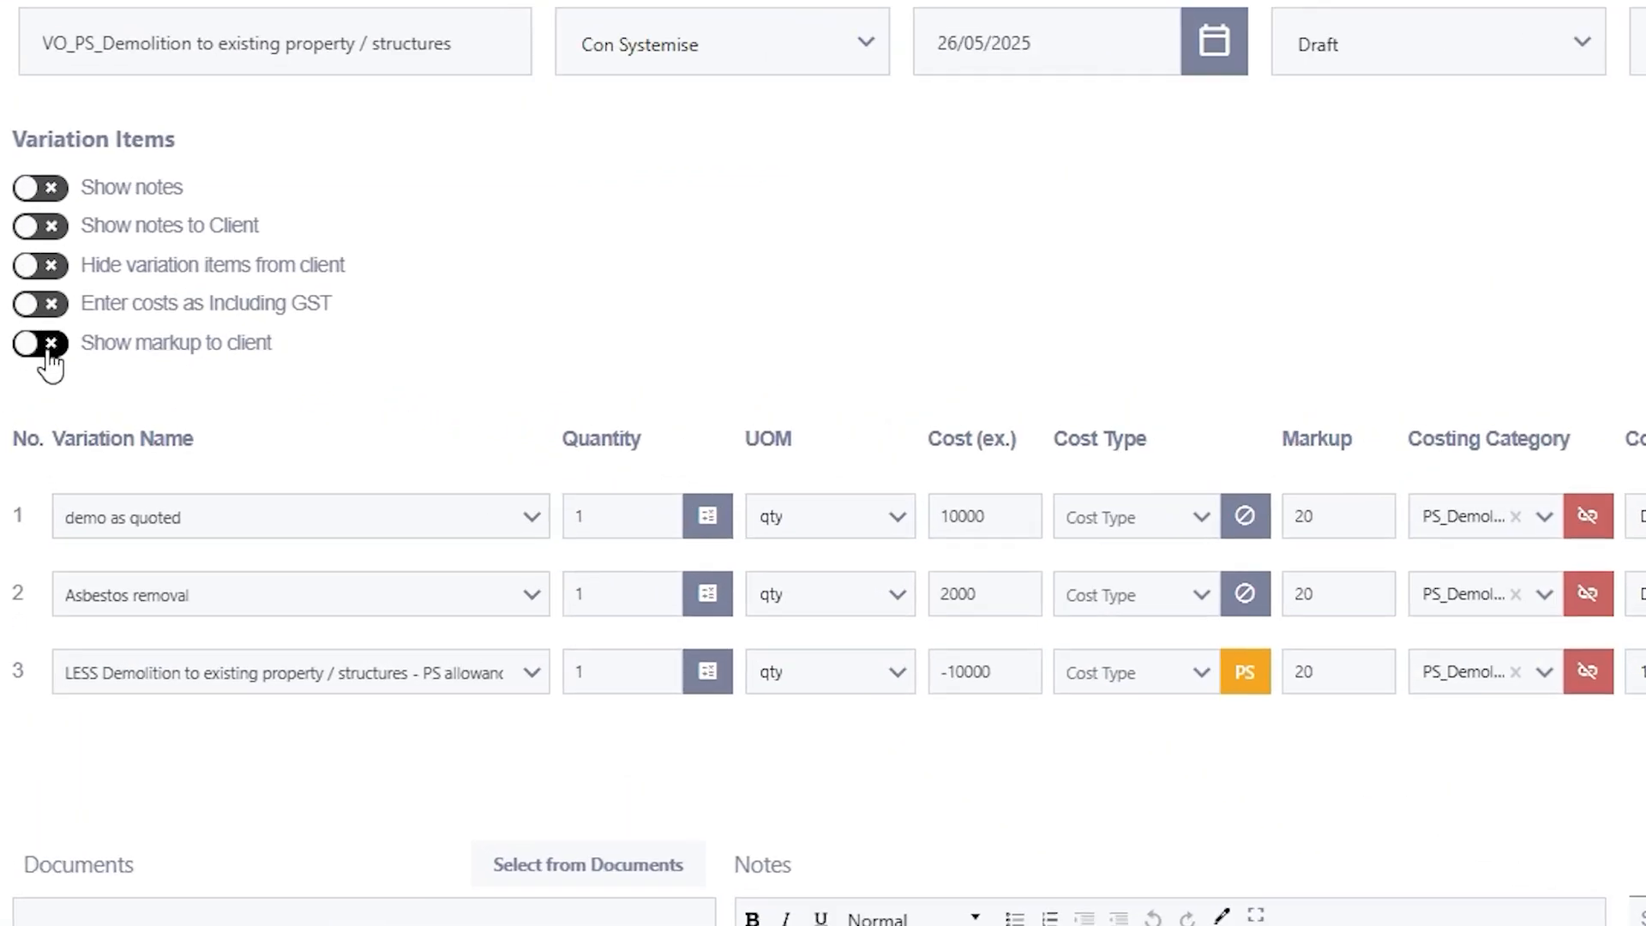
pyautogui.click(48, 347)
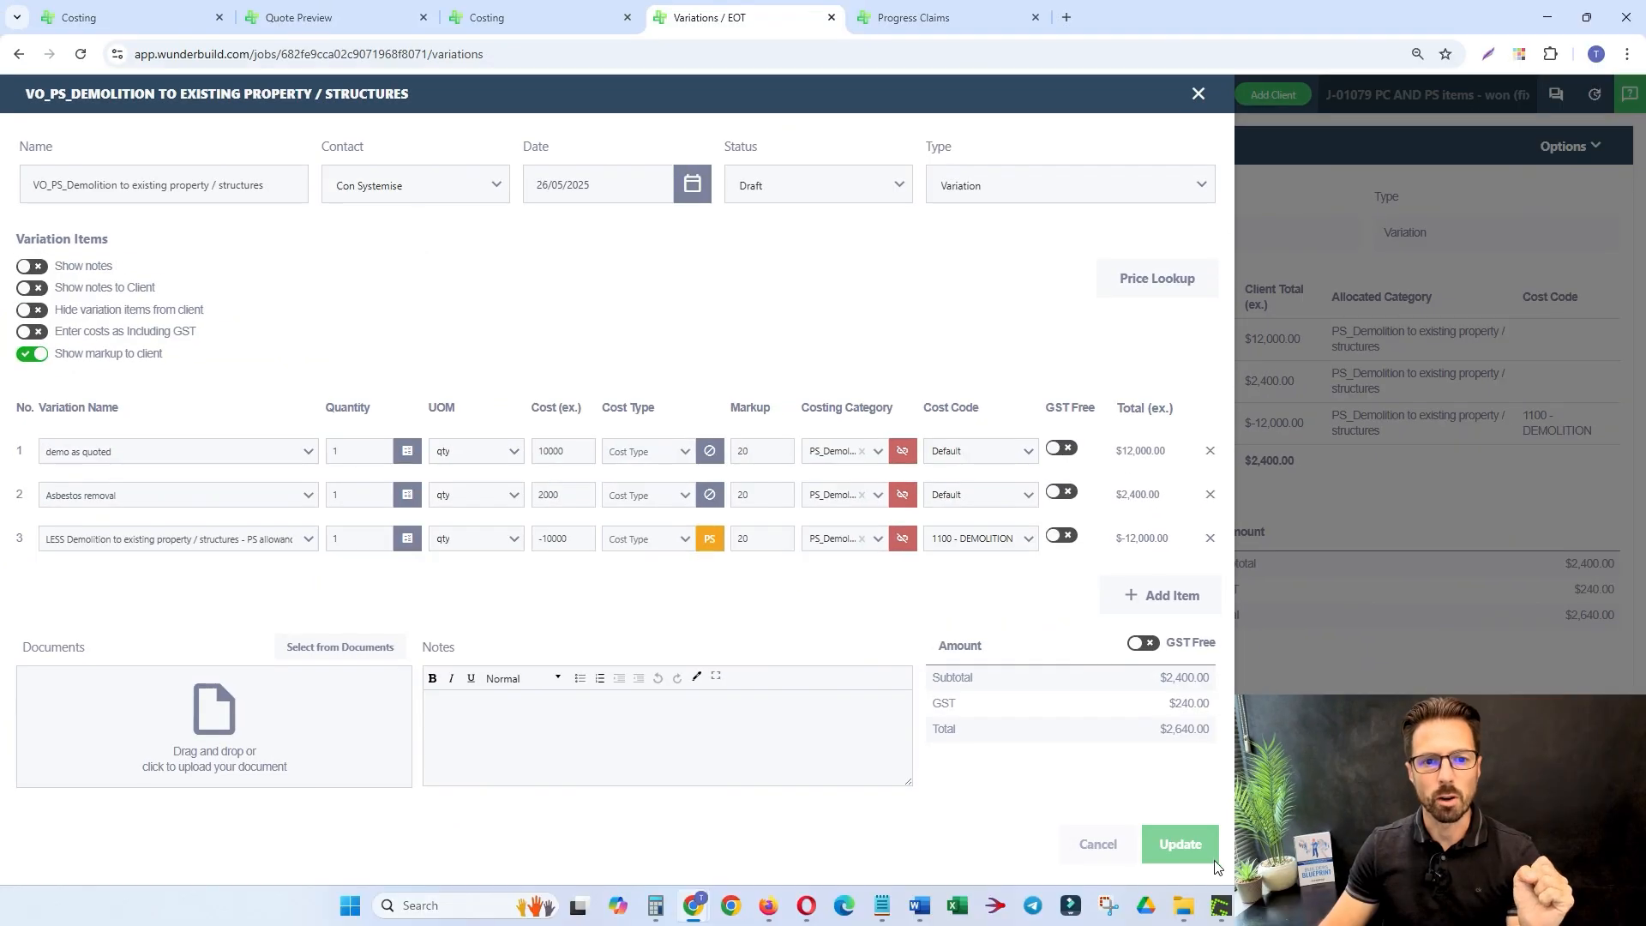
pyautogui.click(1213, 860)
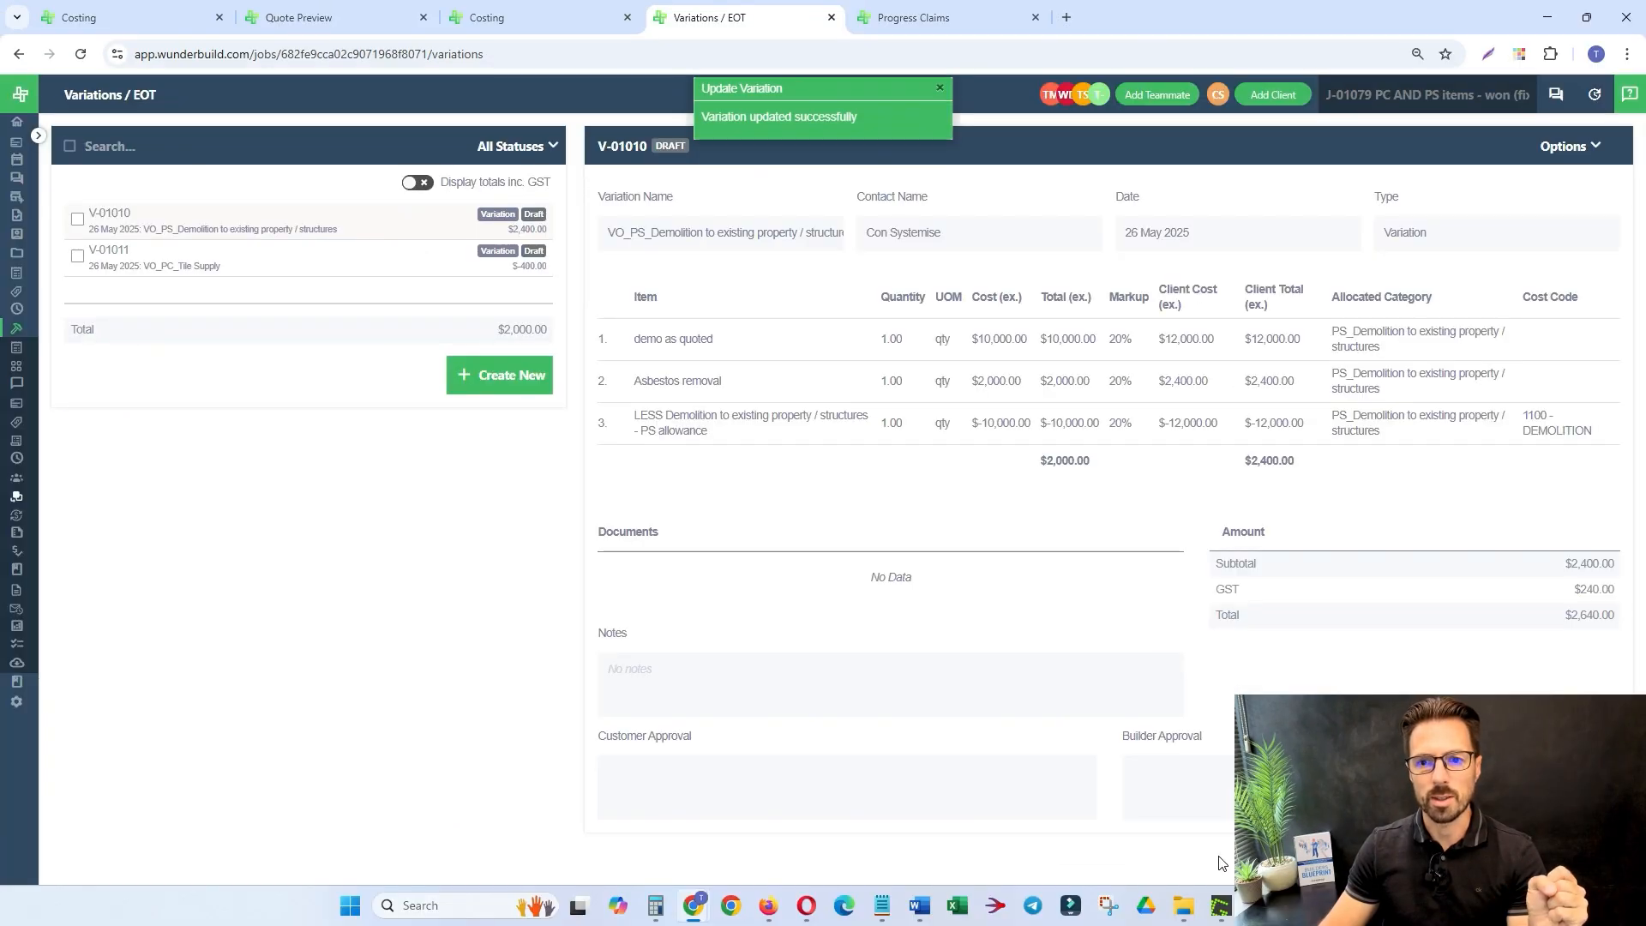
# Approve the VO_PS_Demolition to existing property / structures variation with a drawn signature and "t" as the signer's name
pyautogui.click(1568, 146)
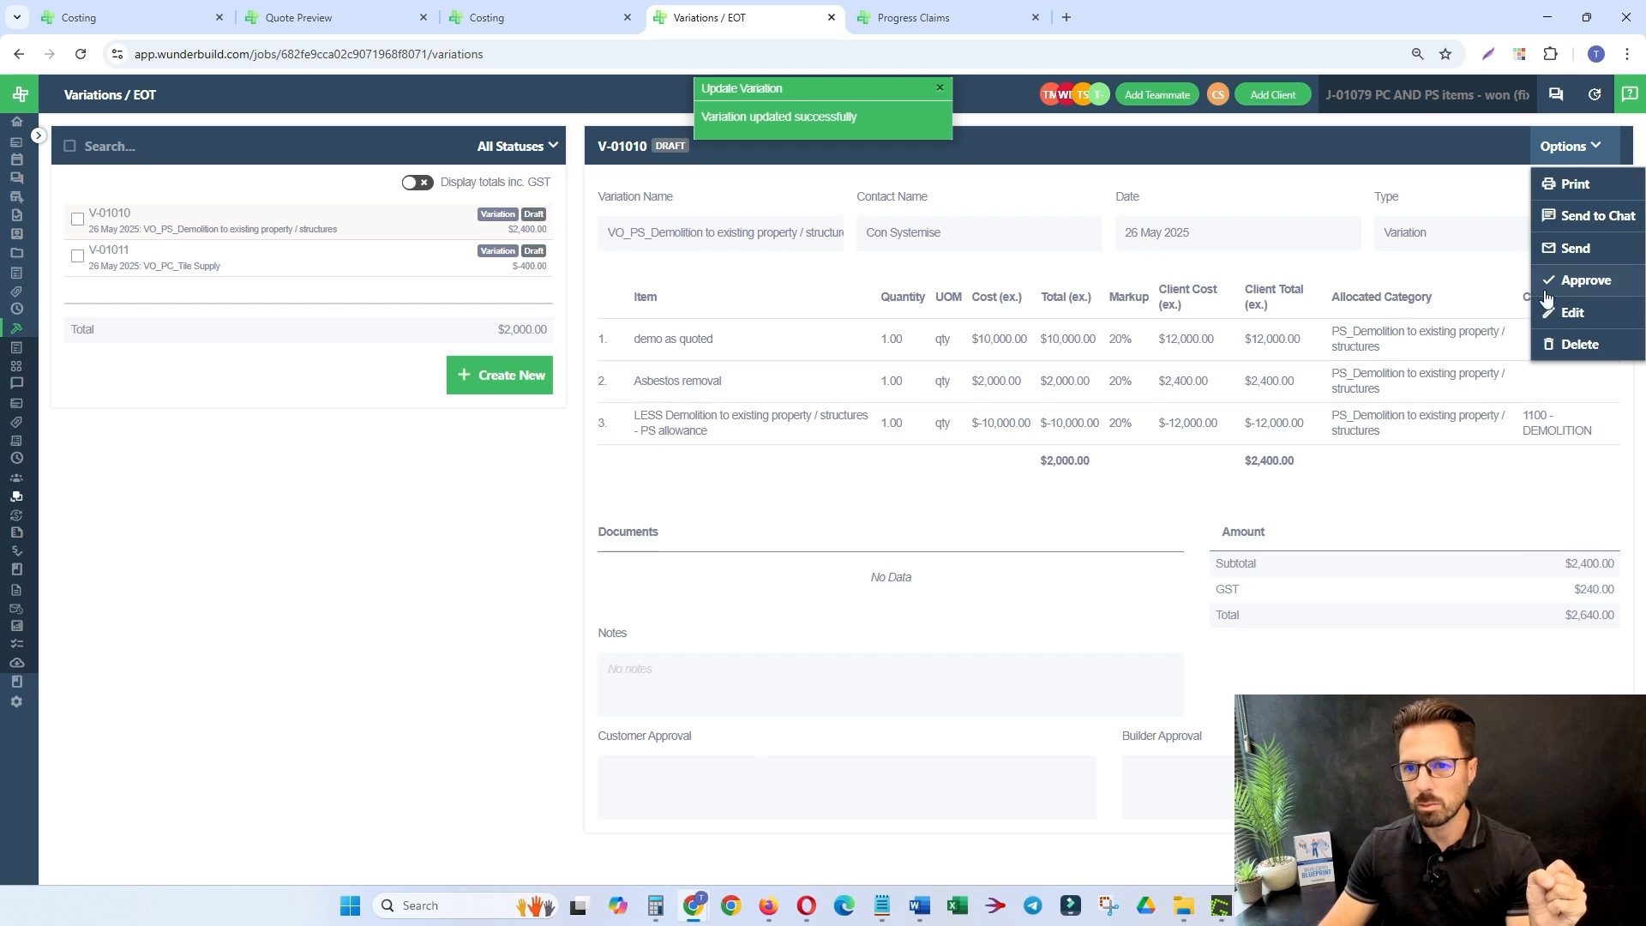
pyautogui.click(1576, 280)
pyautogui.moveTo(727, 249)
pyautogui.mouseDown()
pyautogui.moveTo(831, 246)
pyautogui.moveTo(695, 304)
pyautogui.mouseUp()
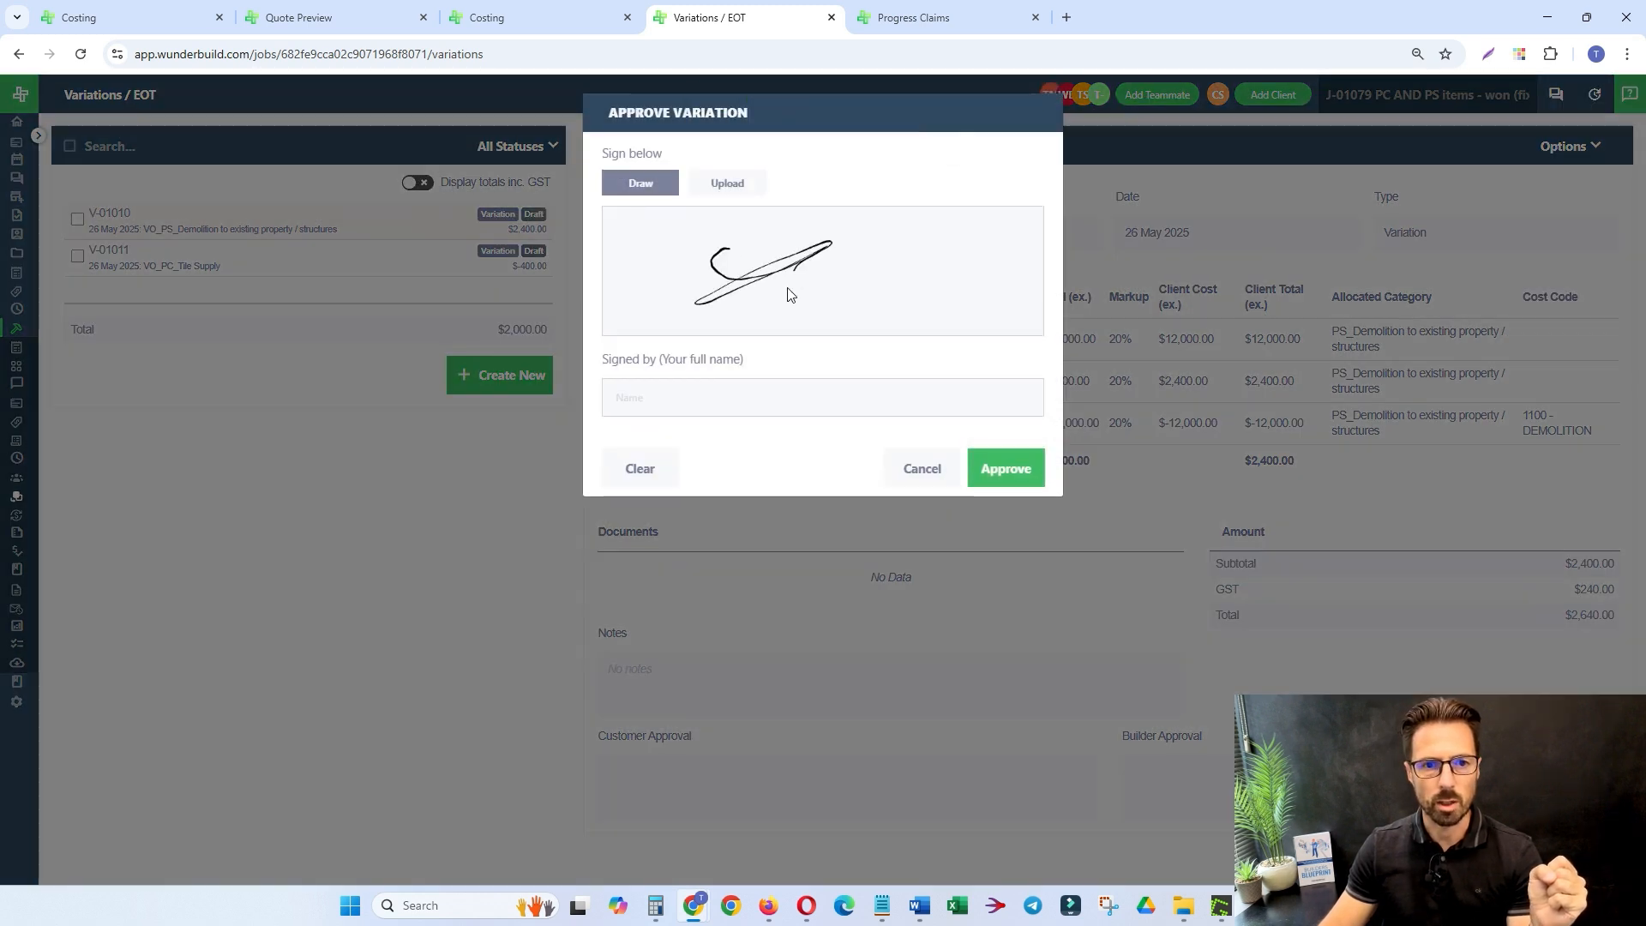
pyautogui.click(669, 402)
pyautogui.write('t')
pyautogui.click(1033, 474)
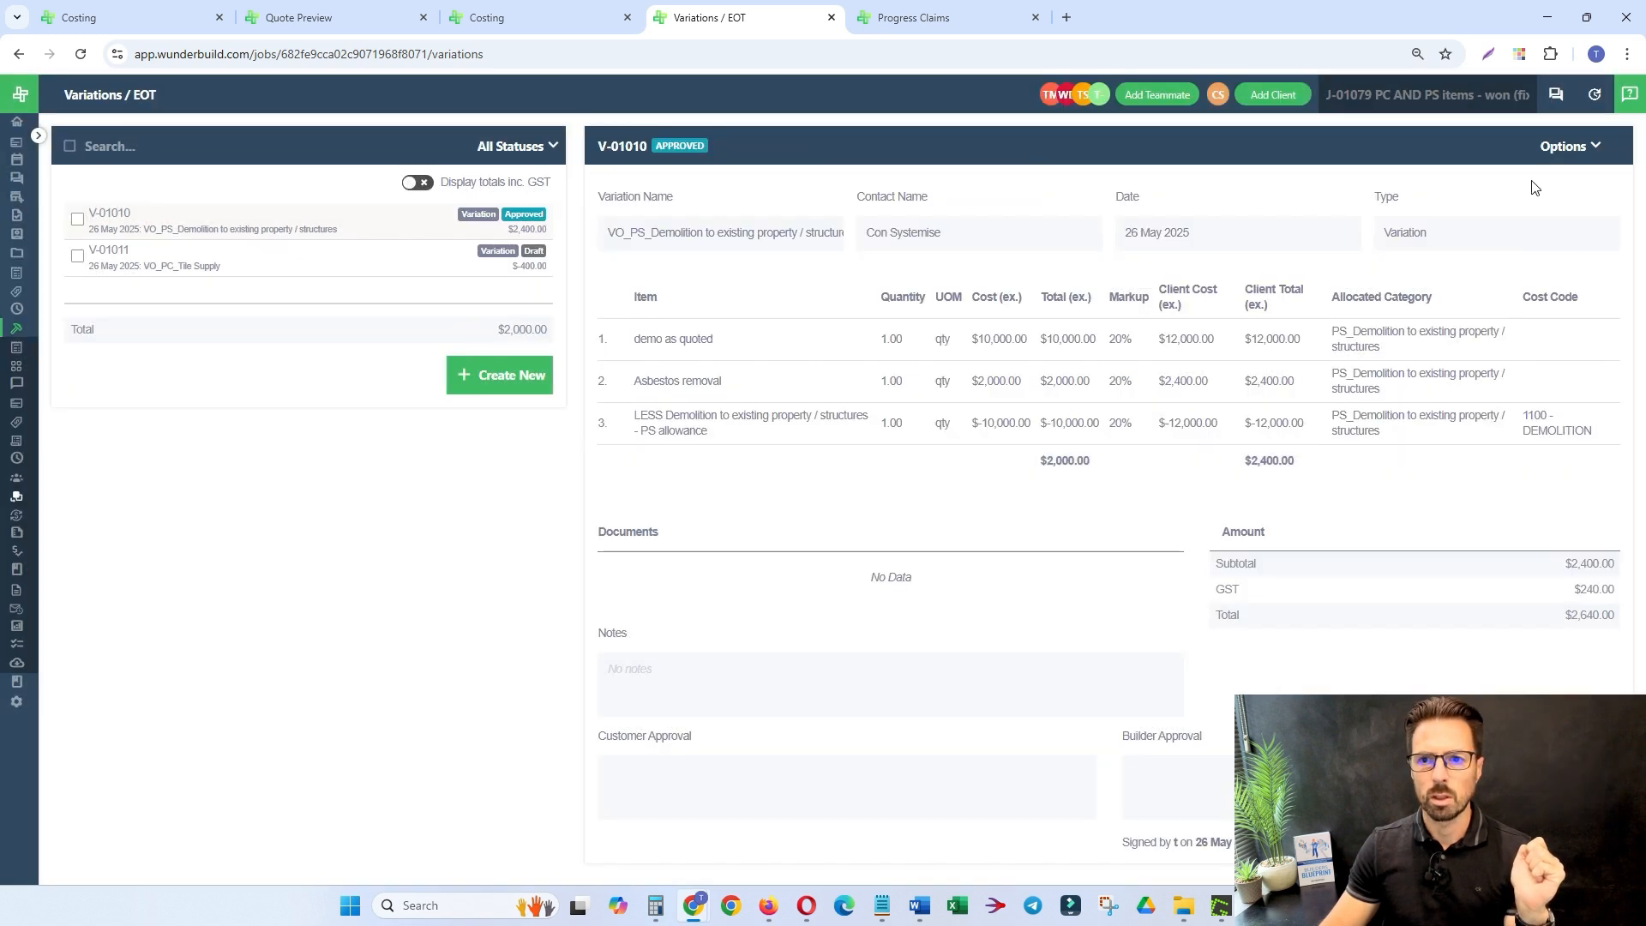
# Preview the approved demolition variation's printable PDF enlarged and examine its item costs, markup column and contract totals
pyautogui.click(1566, 146)
pyautogui.click(1573, 243)
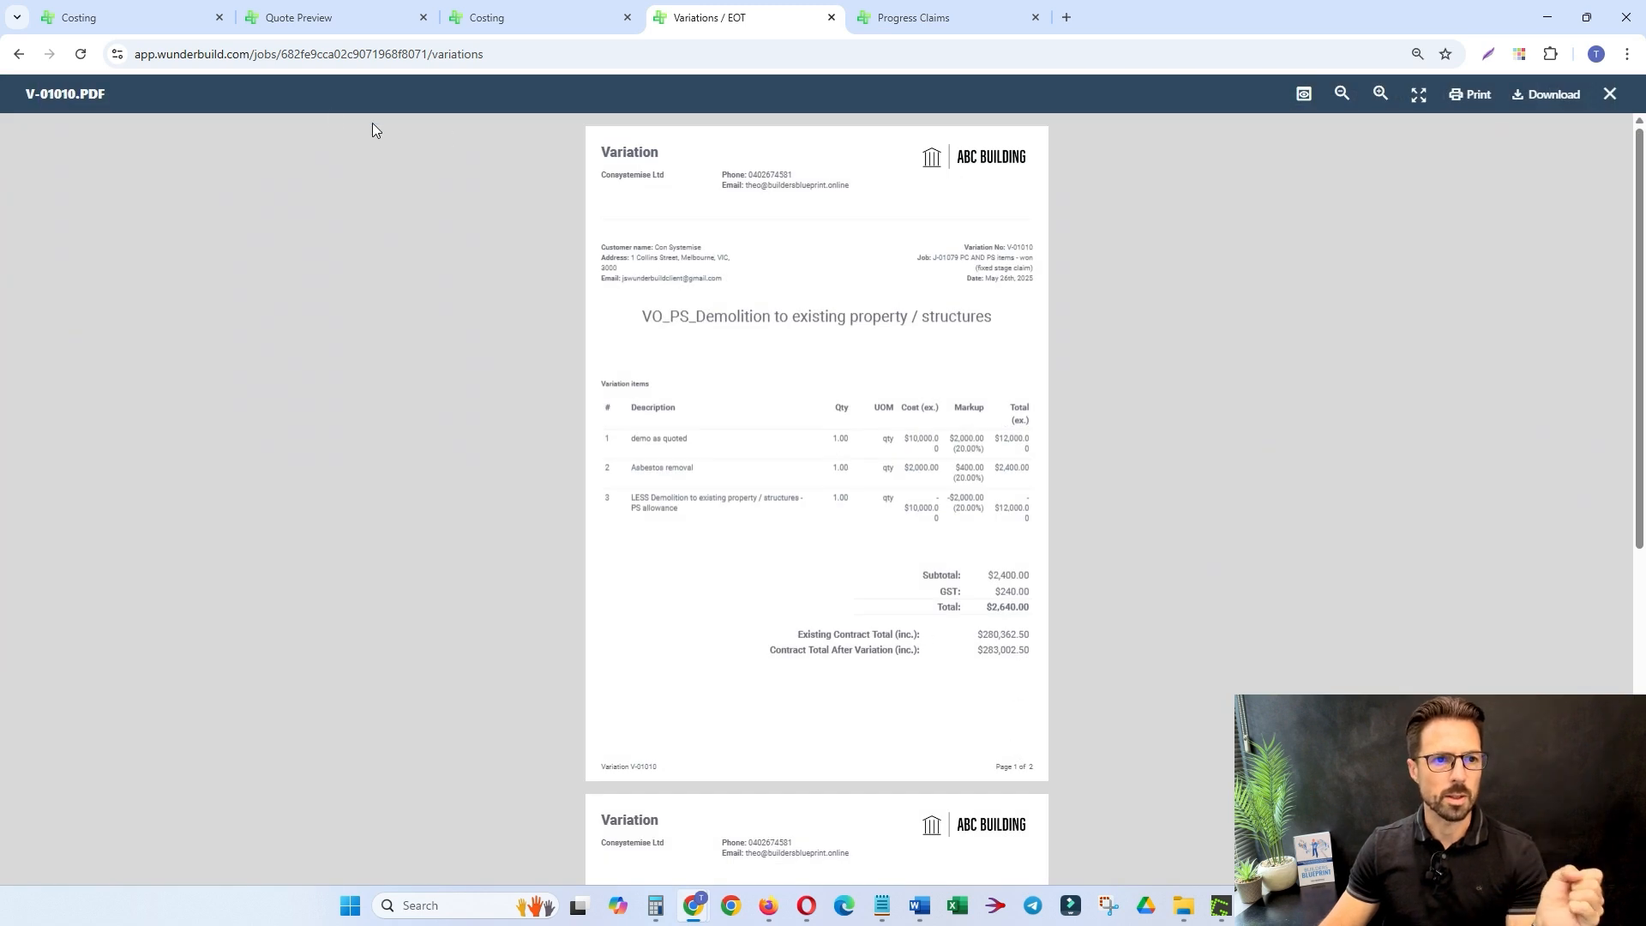
pyautogui.click(1379, 94)
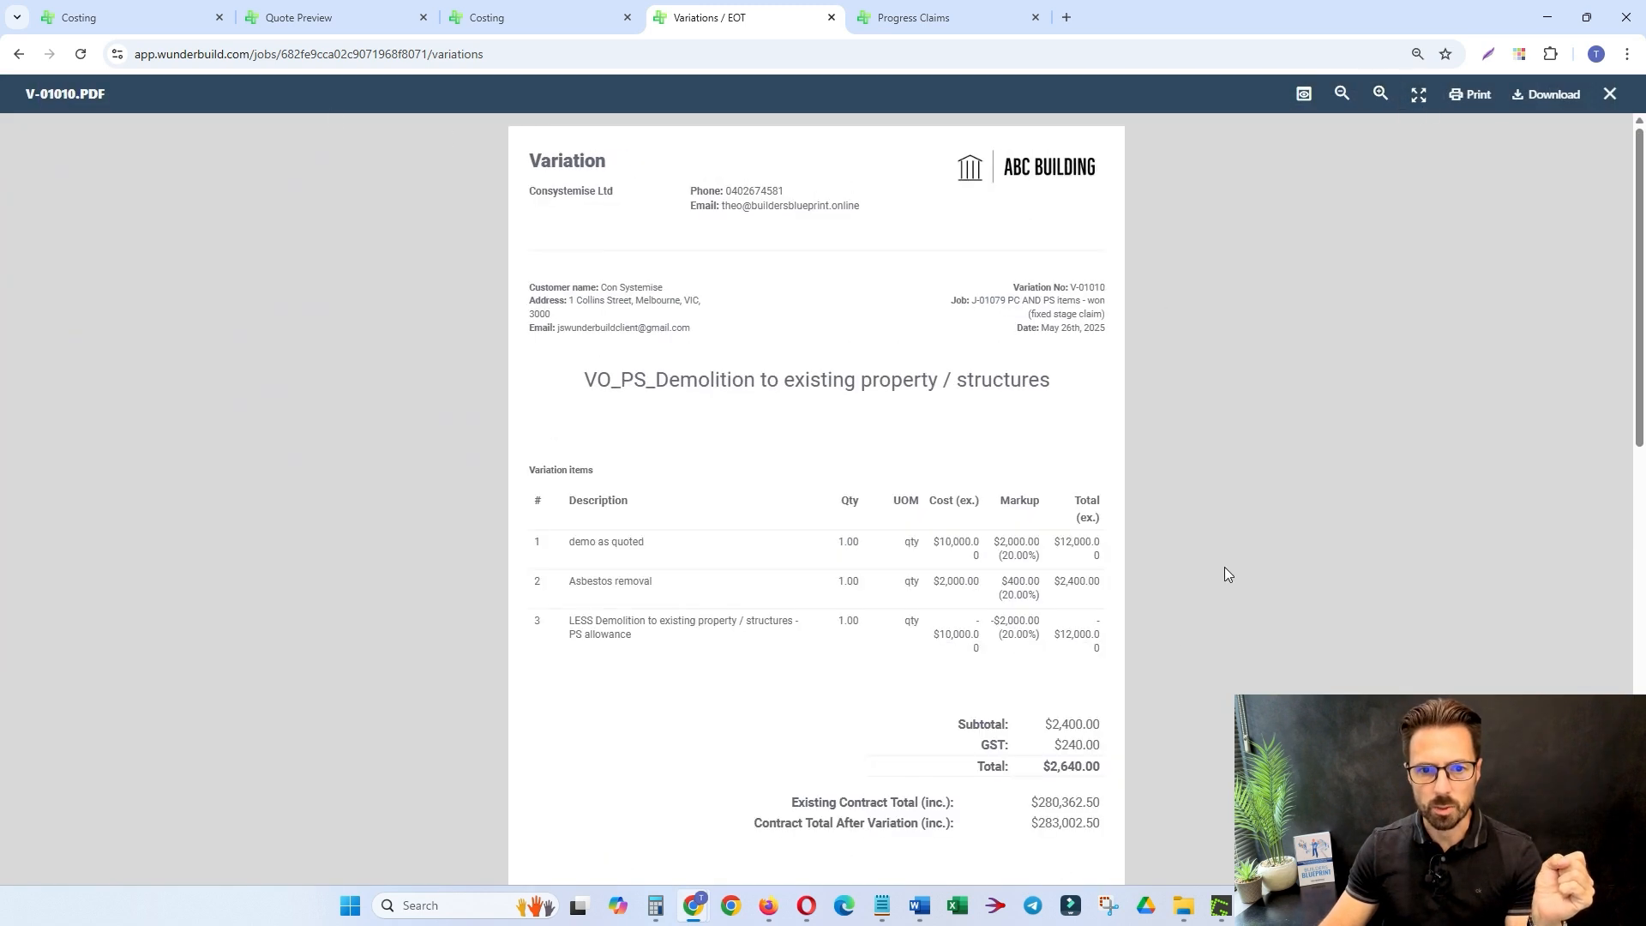
pyautogui.scroll(-1, 760, 661)
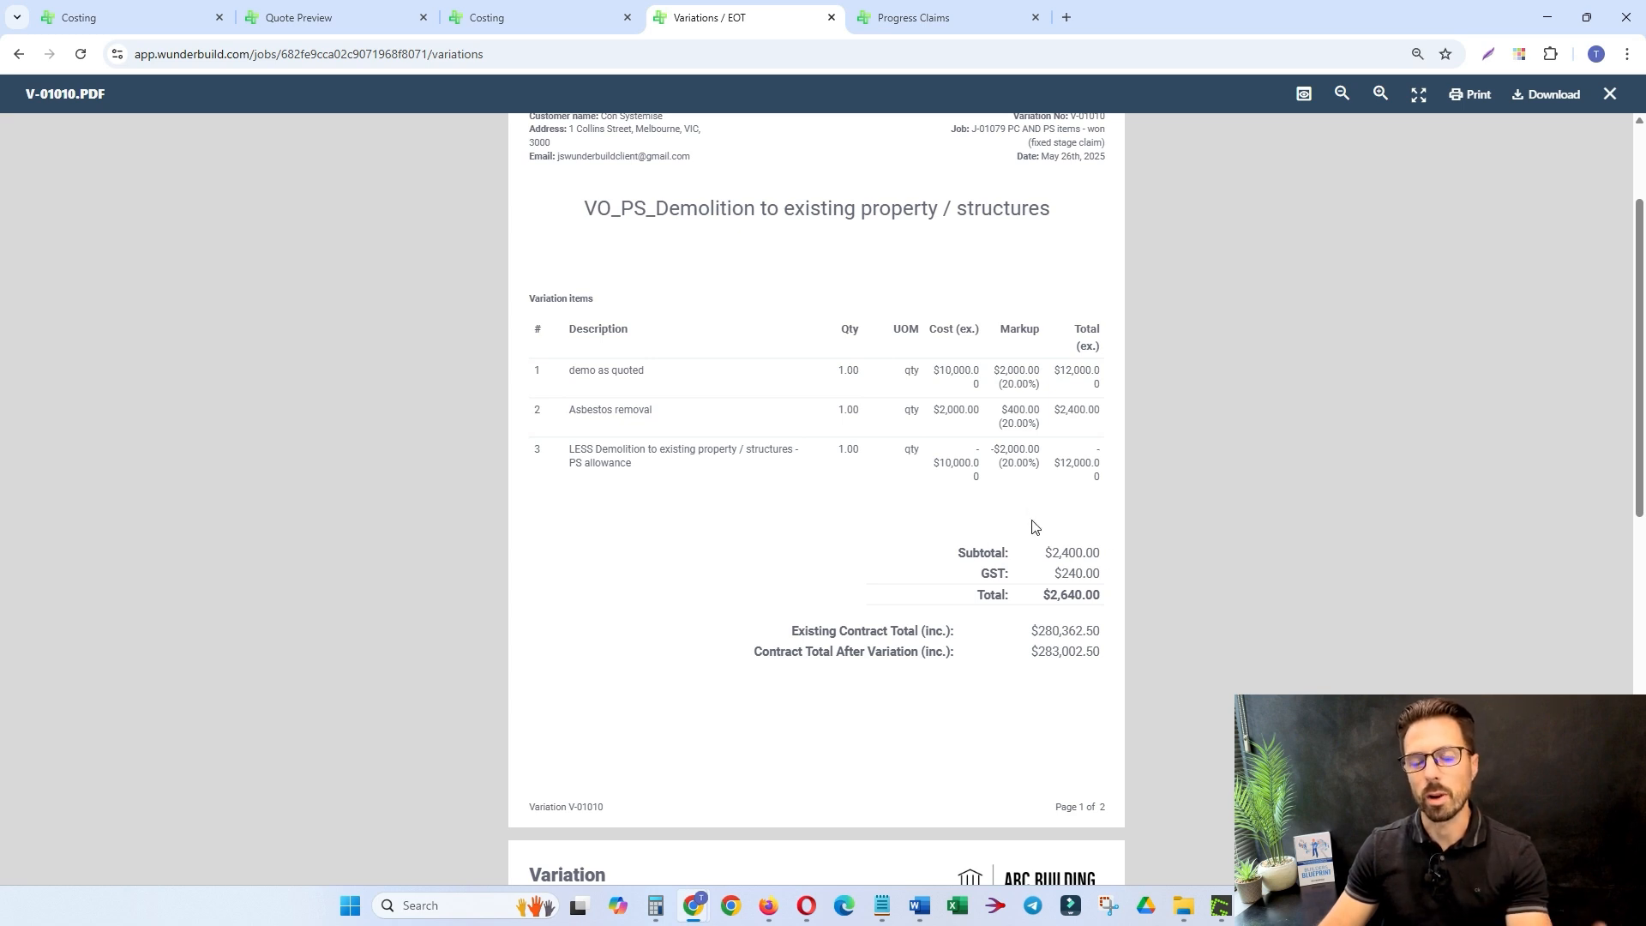
pyautogui.scroll(1, 1031, 536)
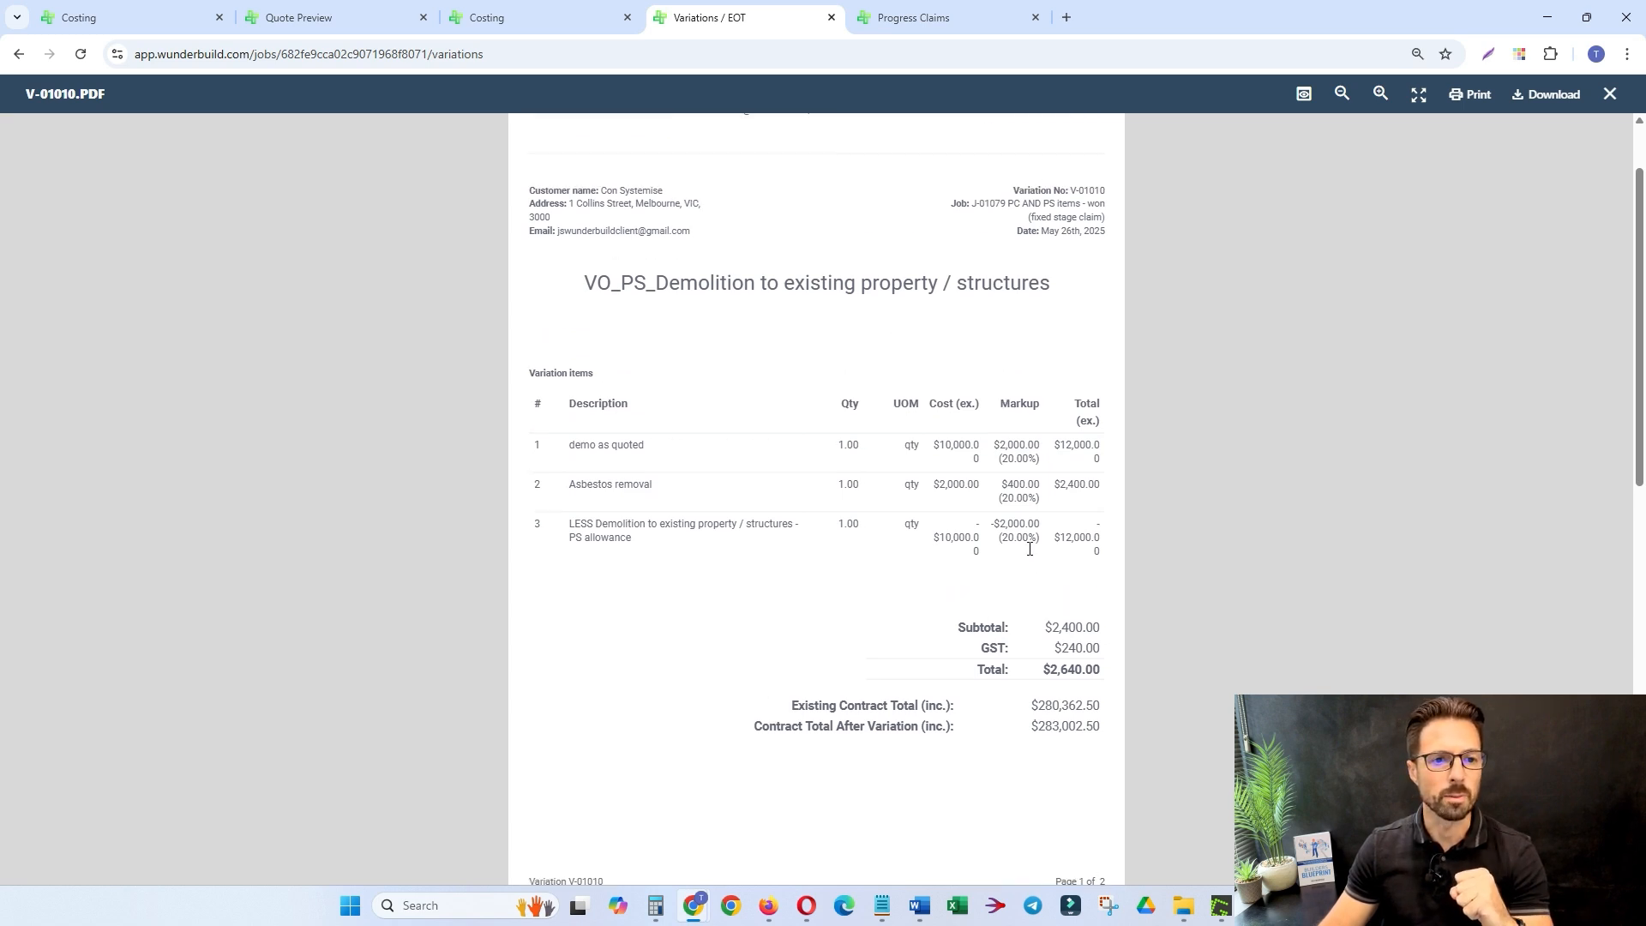